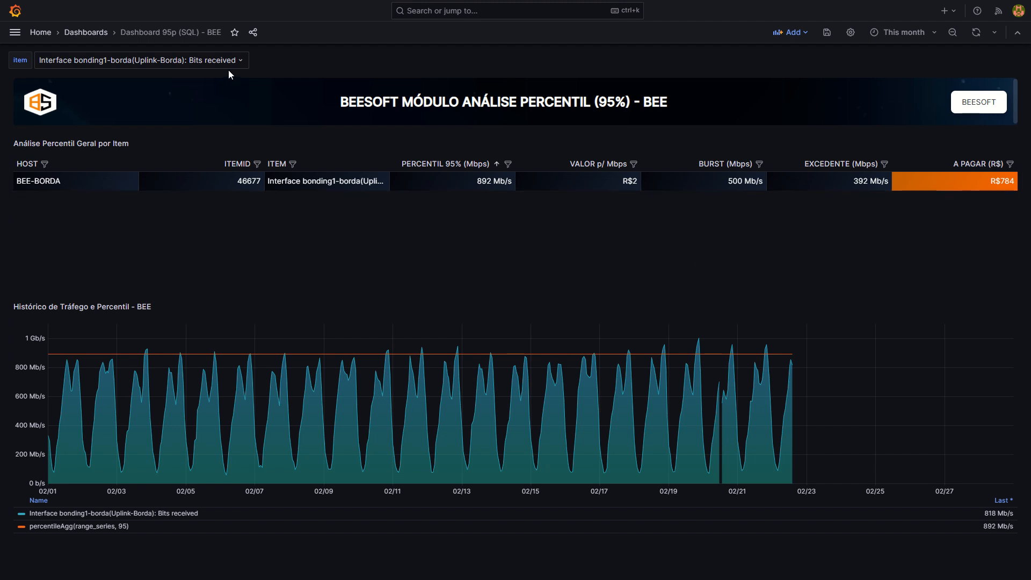
View the percentile analysis for item Interface ether2(UPLINK_OLT_1): Bits received, and return to Interface bonding1-borda(Uplink-Borda): Bits received.
left_click(206, 60)
left_click(197, 93)
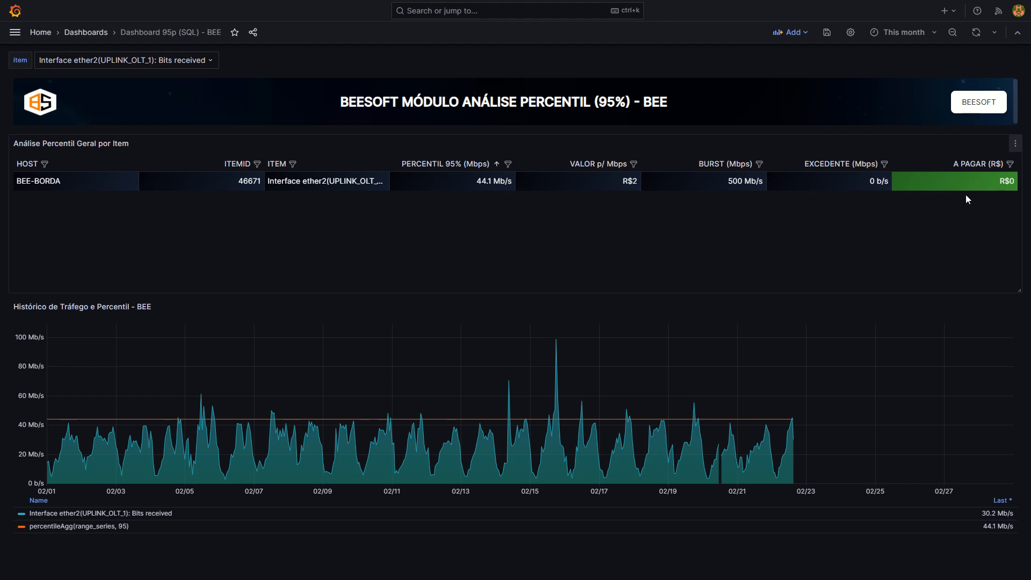
left_click(207, 64)
left_click(198, 70)
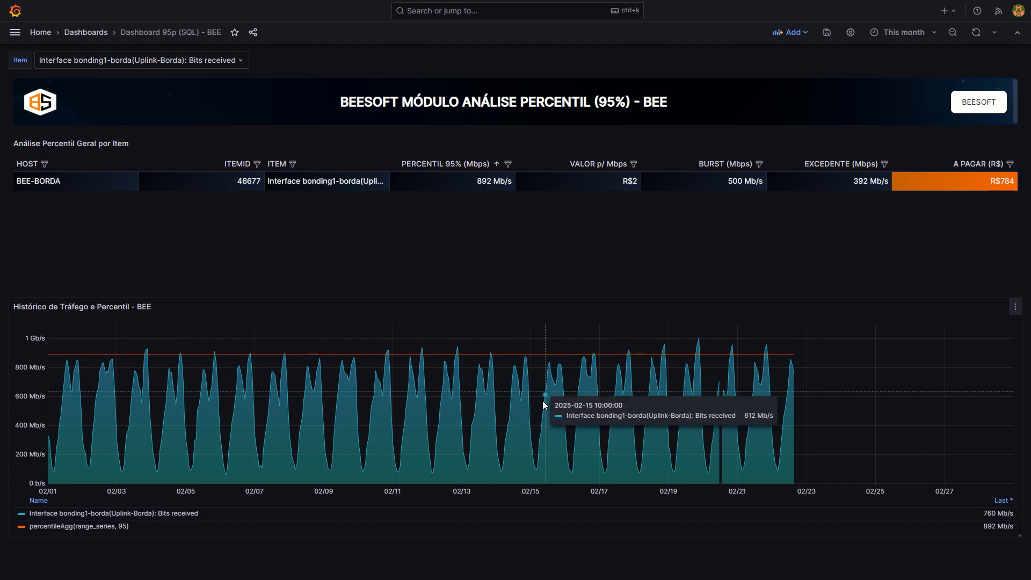
Leave full screen, switch to the New dashboard page and remove its existing time series panel.
mouse_move(563, 31)
left_click(516, 33)
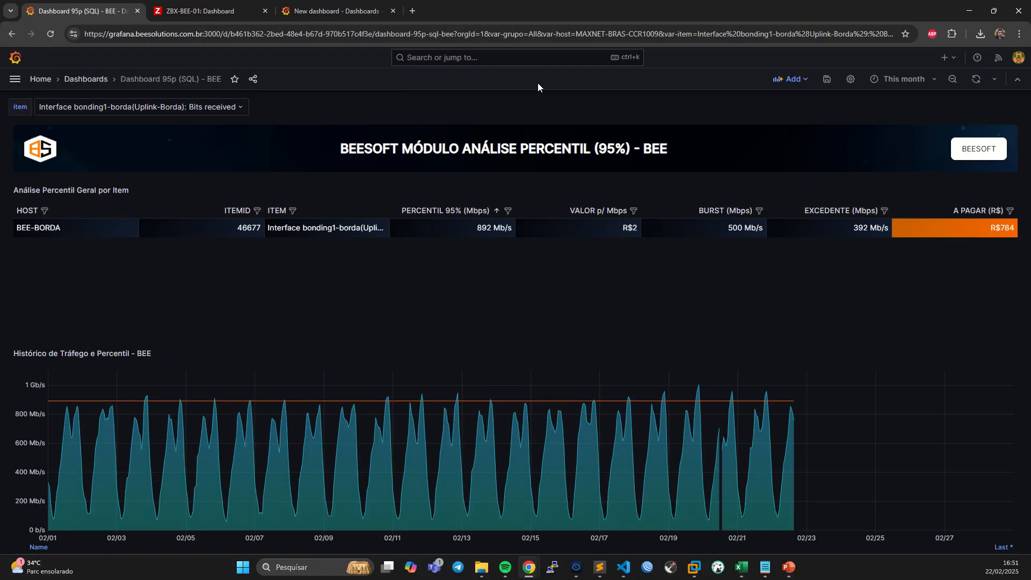
left_click(348, 11)
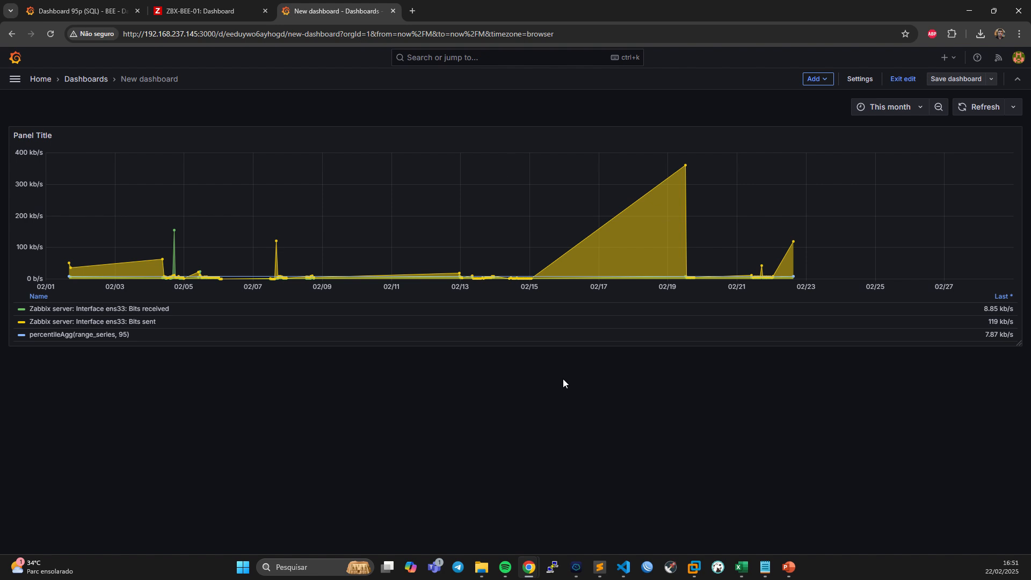
left_click(209, 10)
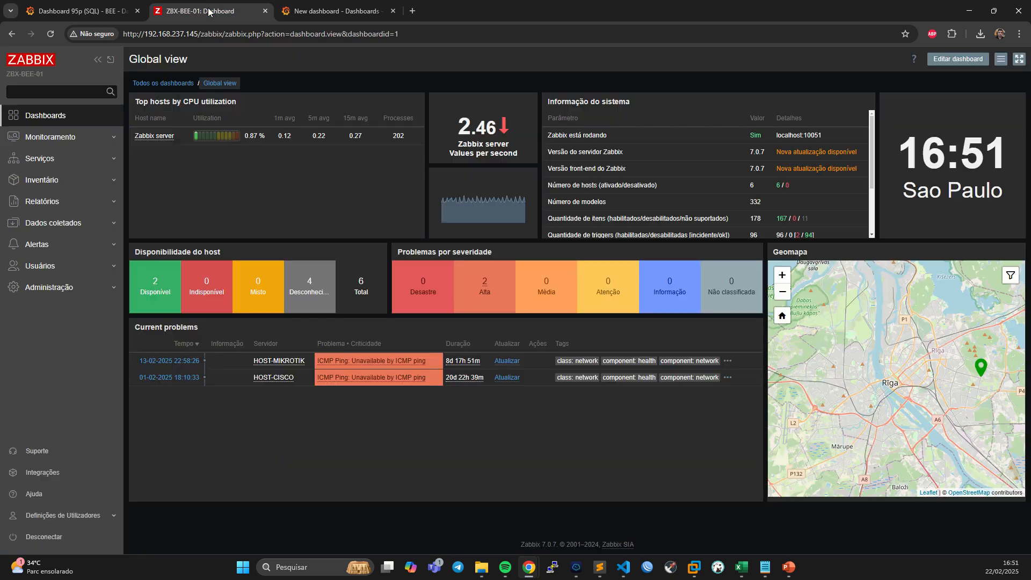
left_click(302, 11)
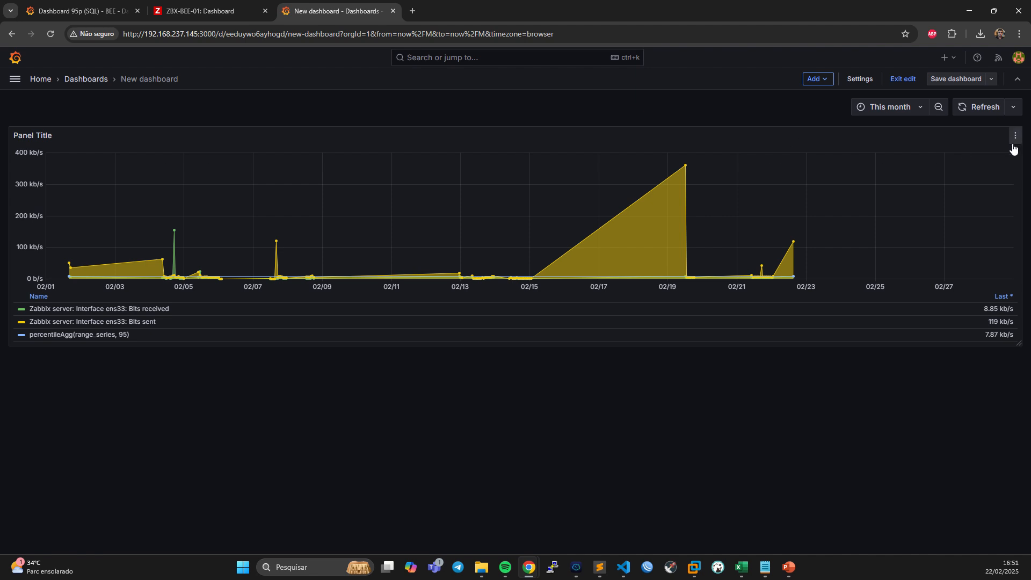
left_click(1015, 136)
left_click(949, 267)
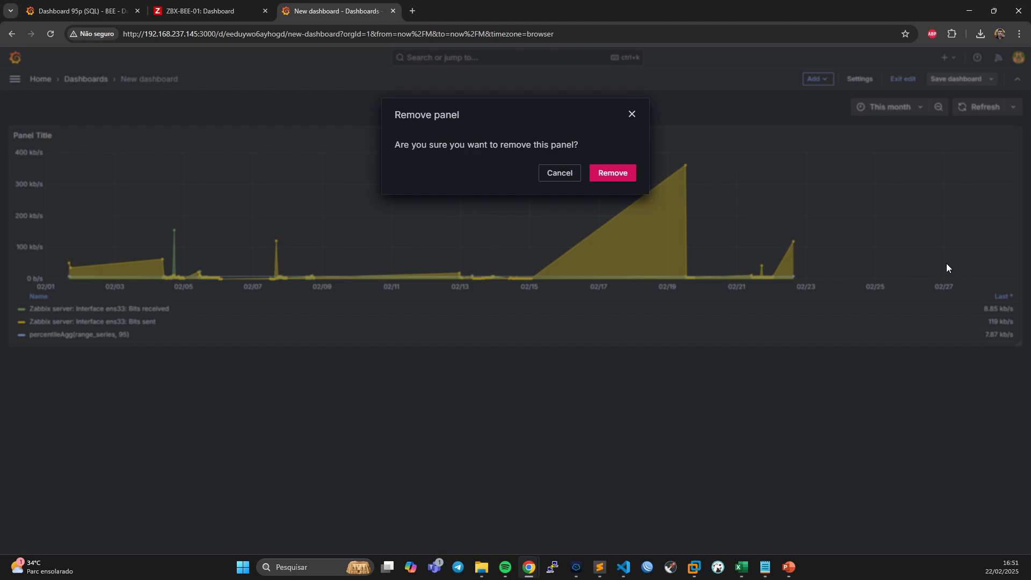
left_click(610, 172)
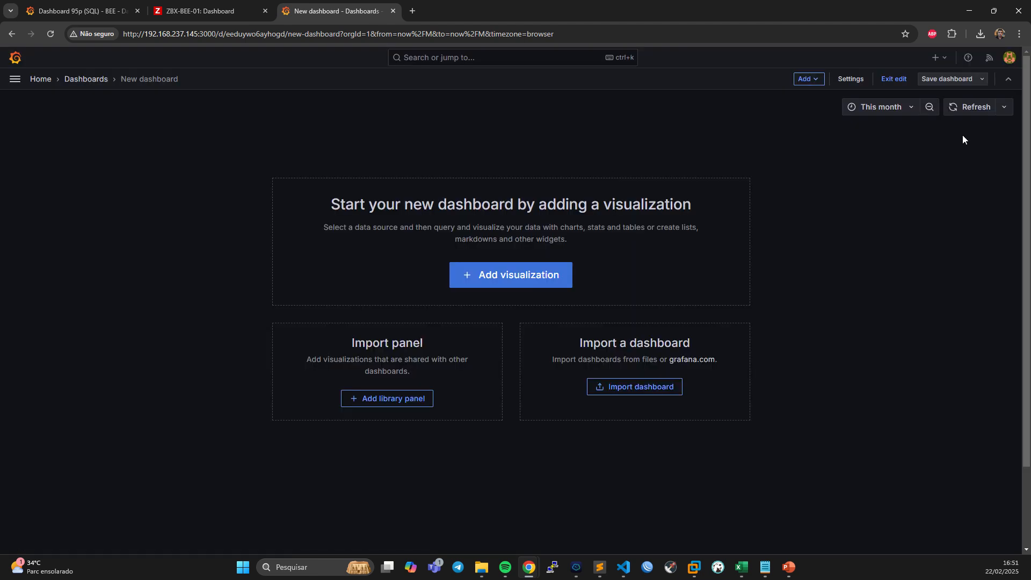
Add a new visualization to the dashboard and set its data source to alexanderzobnin-zabbix-datasource.
left_click(809, 80)
left_click(799, 95)
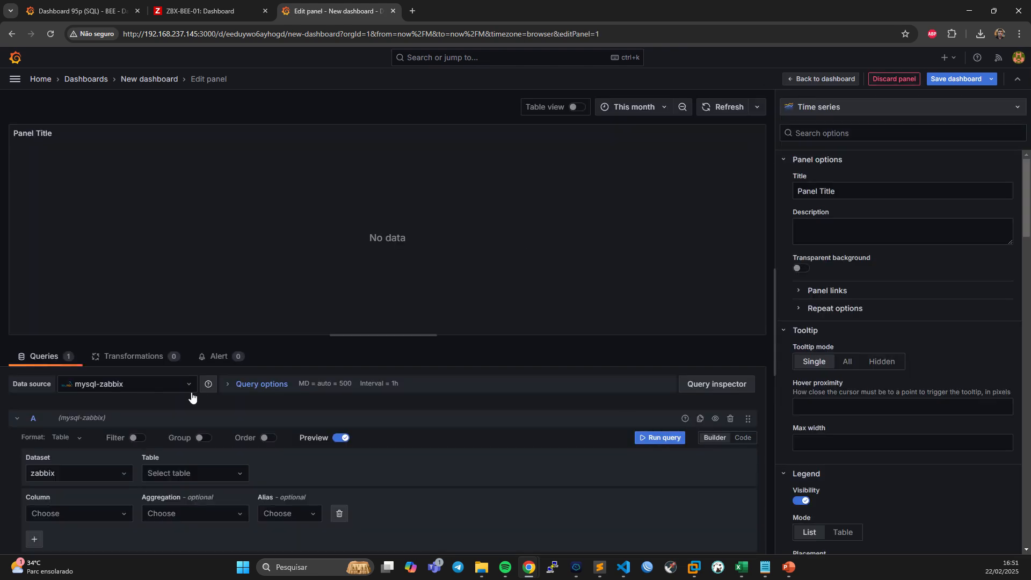
left_click(175, 386)
left_click(161, 434)
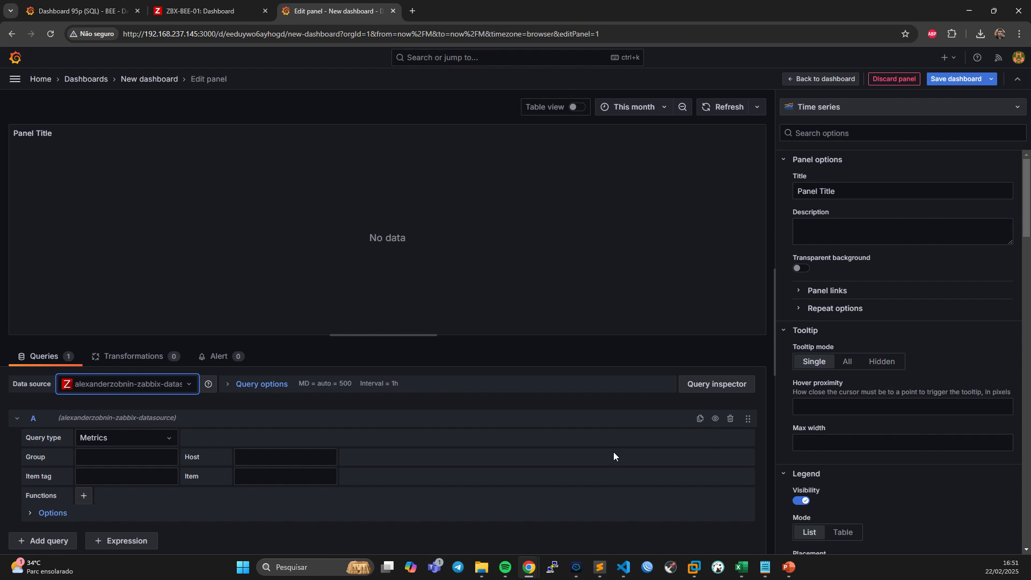
Set query A's group to Zabbix servers and its host to Zabbix server.
left_click(139, 452)
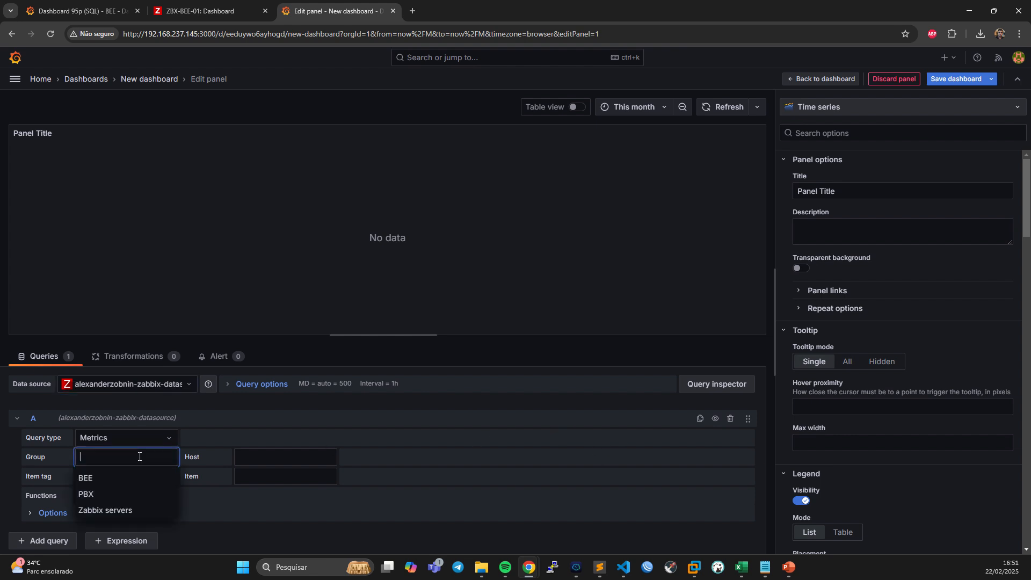
left_click(134, 511)
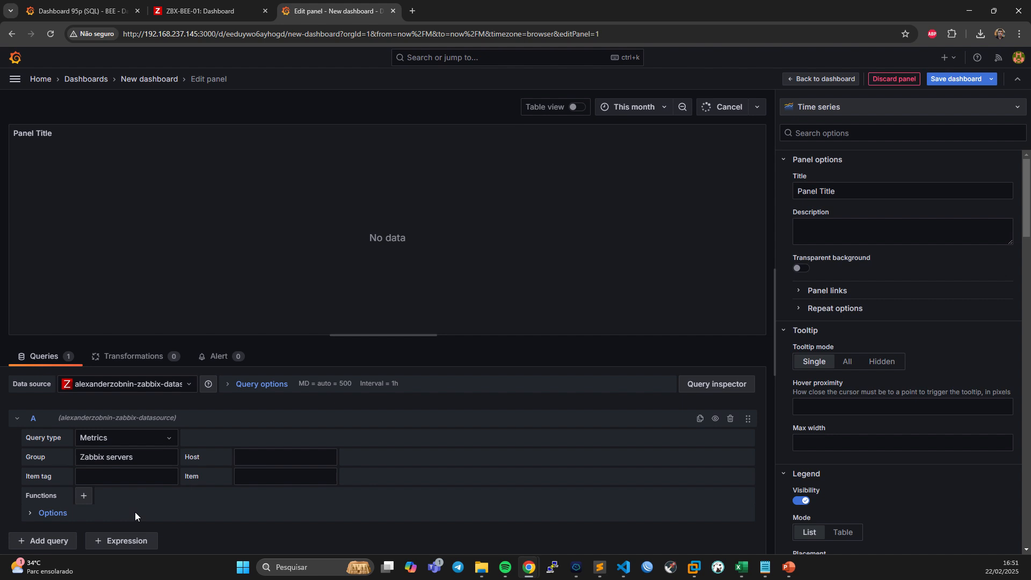
left_click(261, 459)
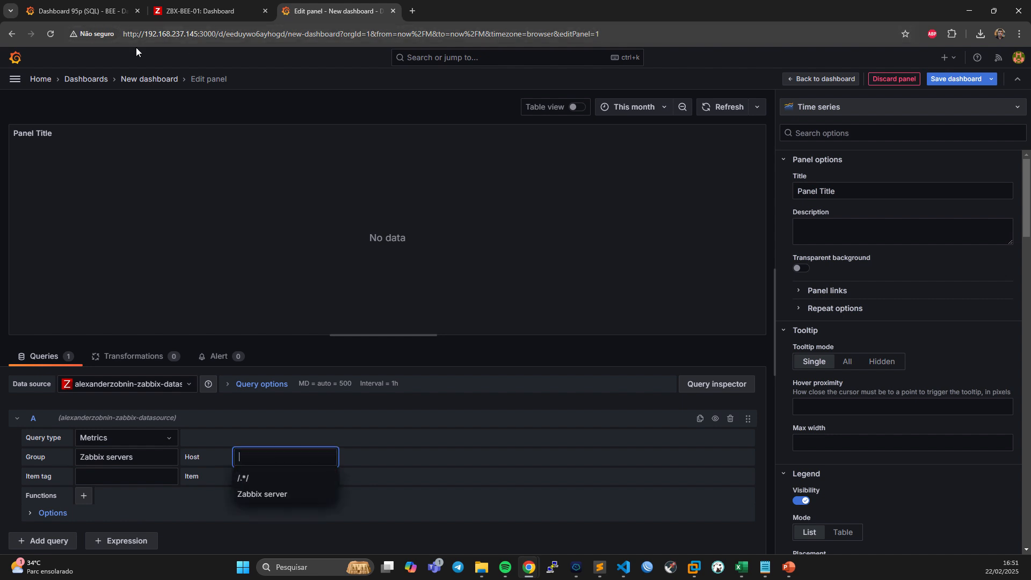
left_click(273, 494)
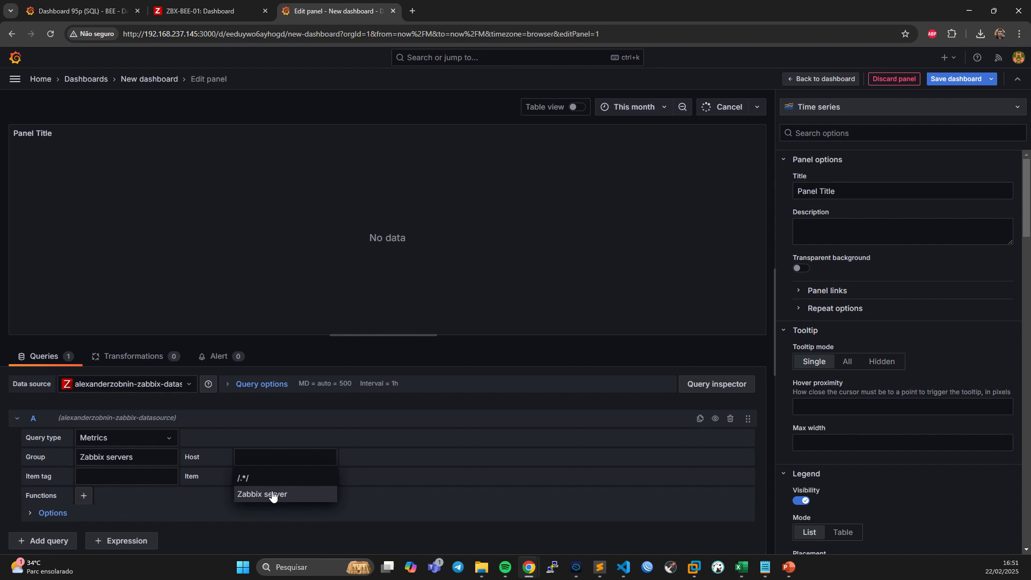
Set query A's item tag to component: network and its item to Interface ens33: Bits received.
left_click(133, 483)
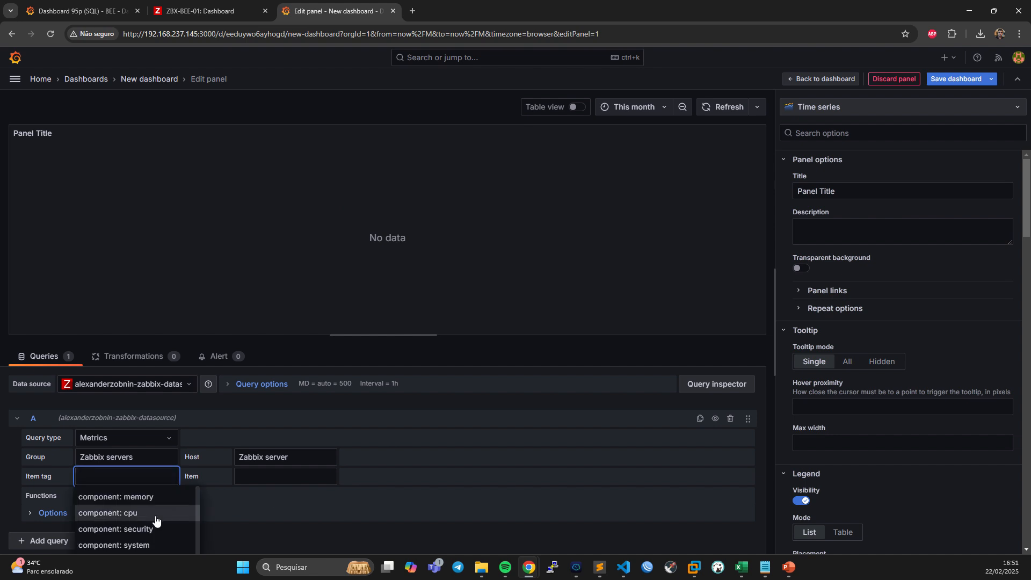
scroll(136, 525, "down", 3)
scroll(138, 525, "down", 3)
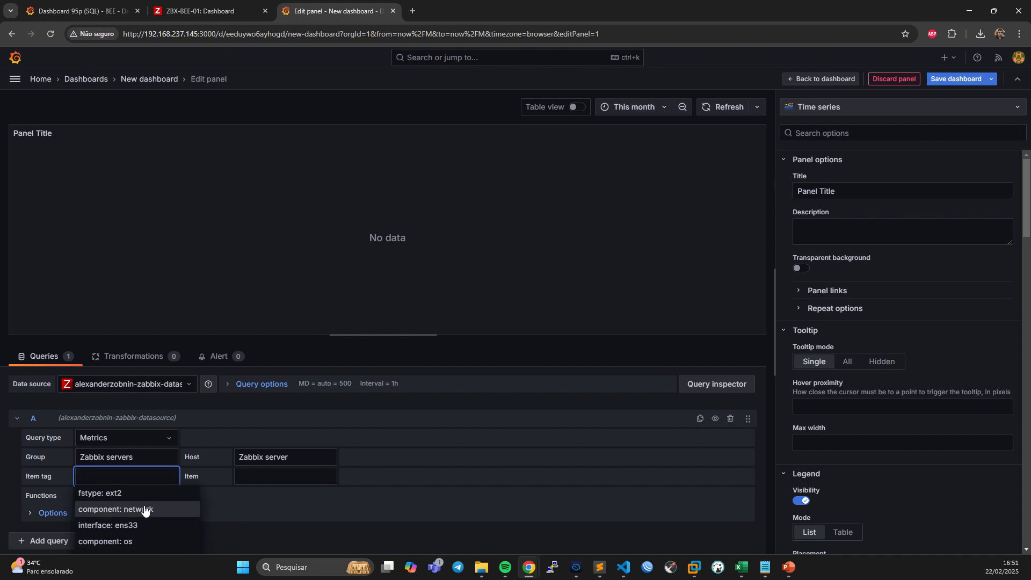
left_click(144, 512)
left_click(271, 476)
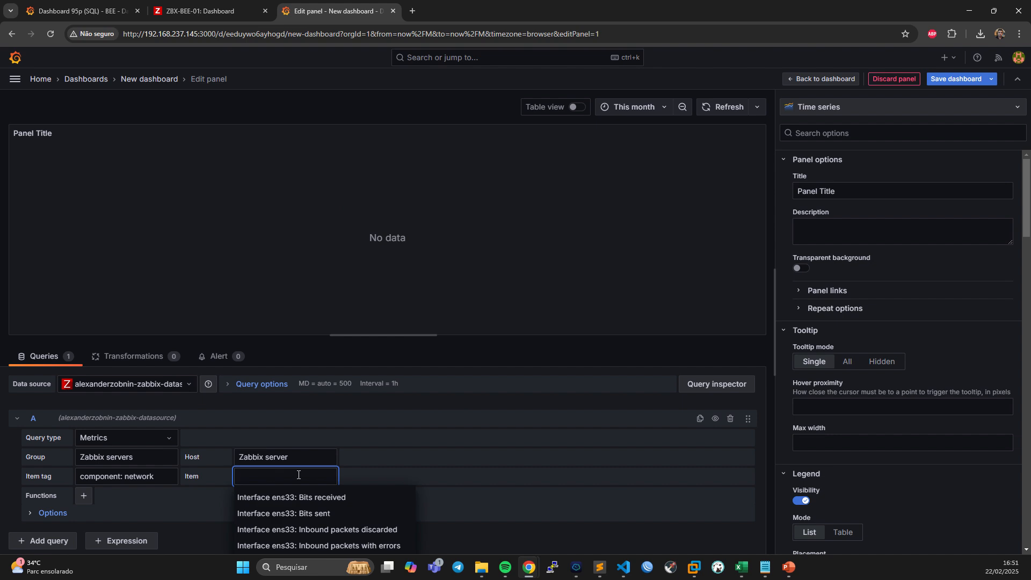
left_click(321, 498)
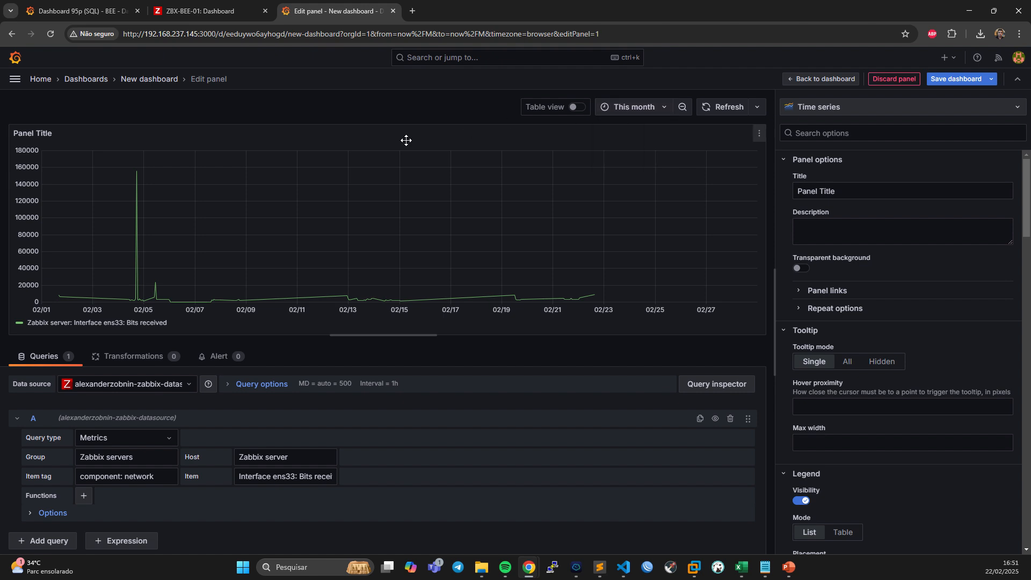
Review the traffic history and percentile line in Dashboard 95p (SQL) - BEE, and return to the panel being edited.
left_click(90, 8)
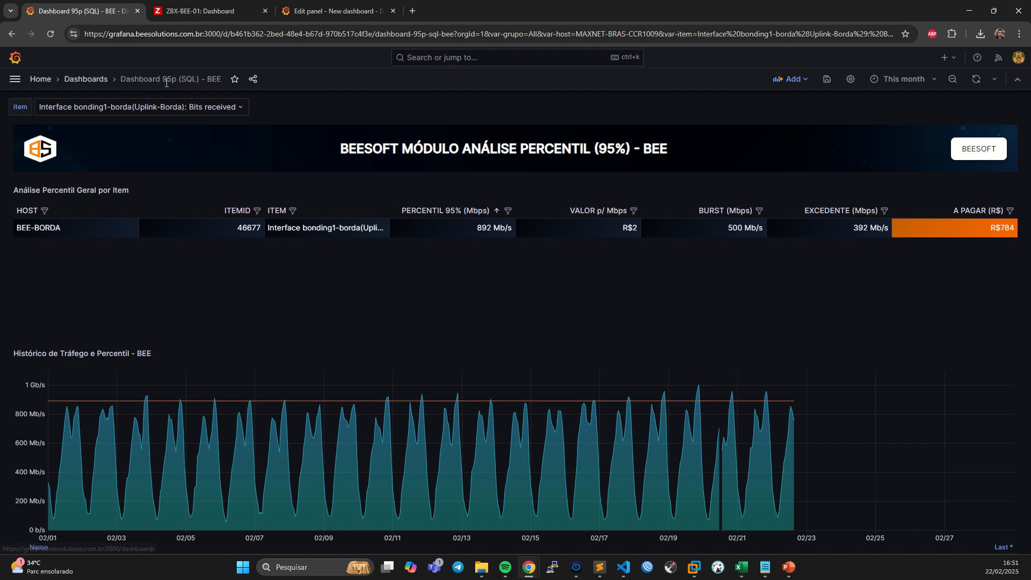
scroll(290, 168, "down", 1)
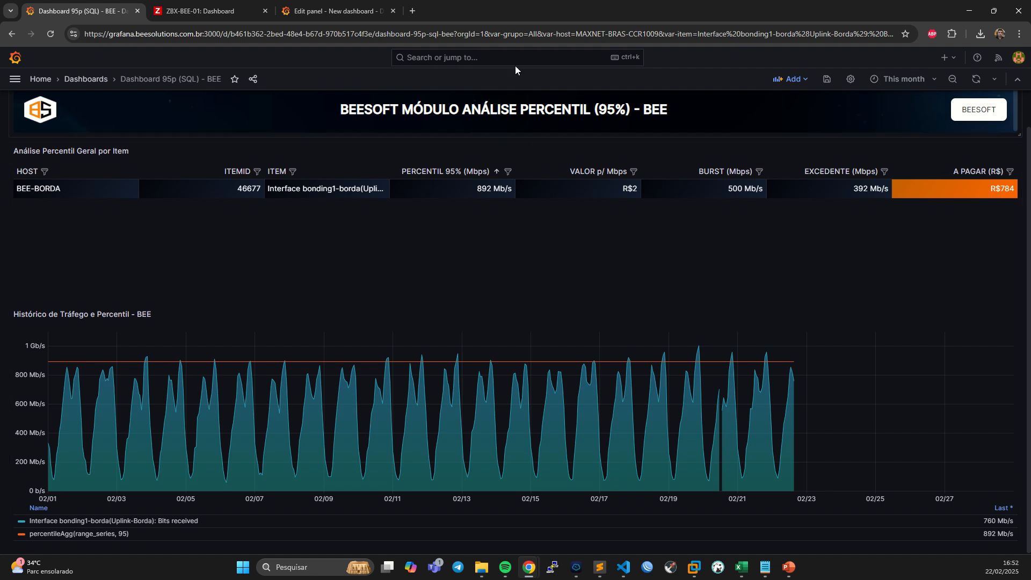
left_click(360, 4)
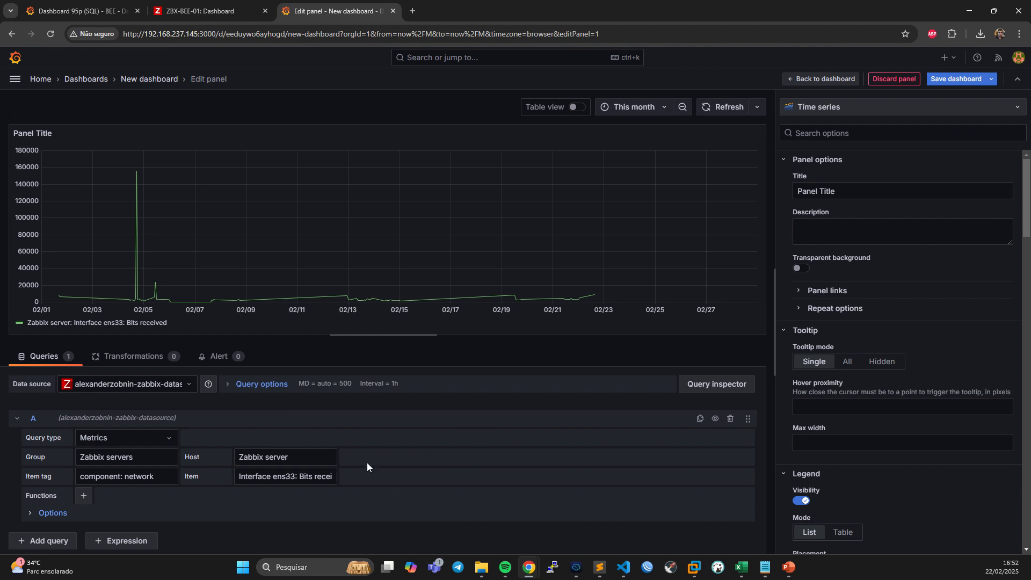
Change query A's item to the regular expression /Interface ens33: Bits/.
double_click(314, 477)
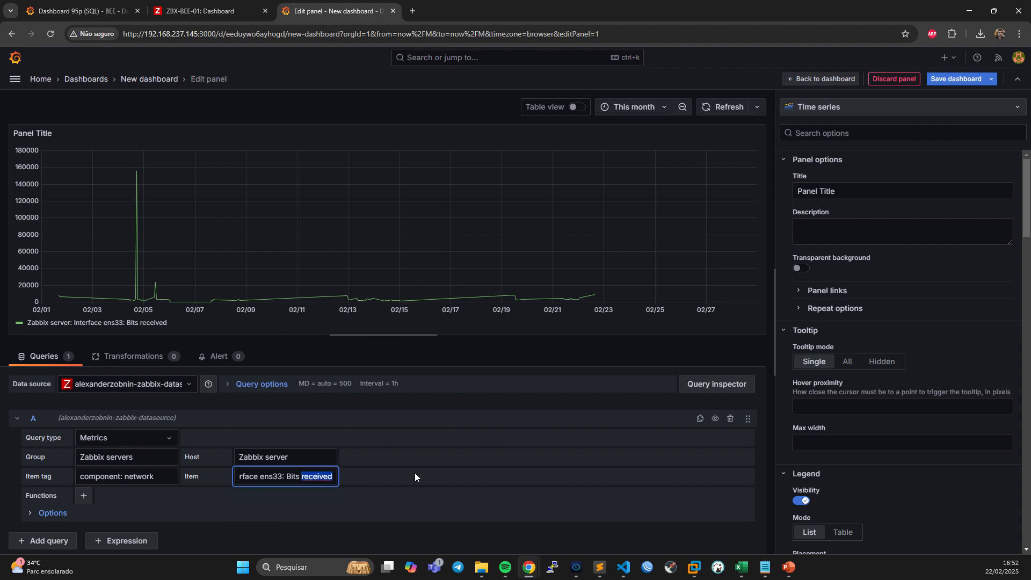
key("BackSpace")
key("BackSpace")
type("/")
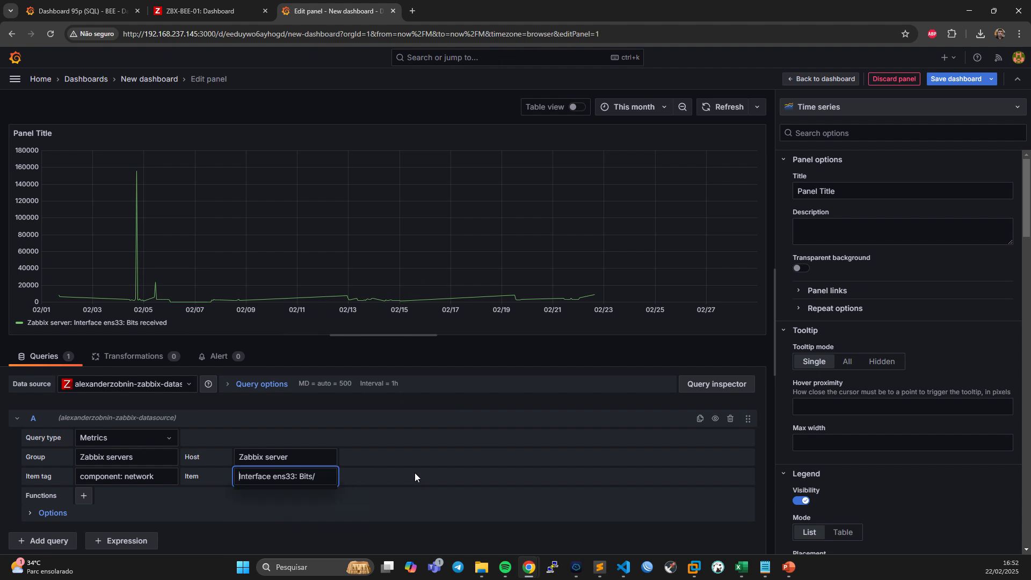
type("/")
left_click(376, 524)
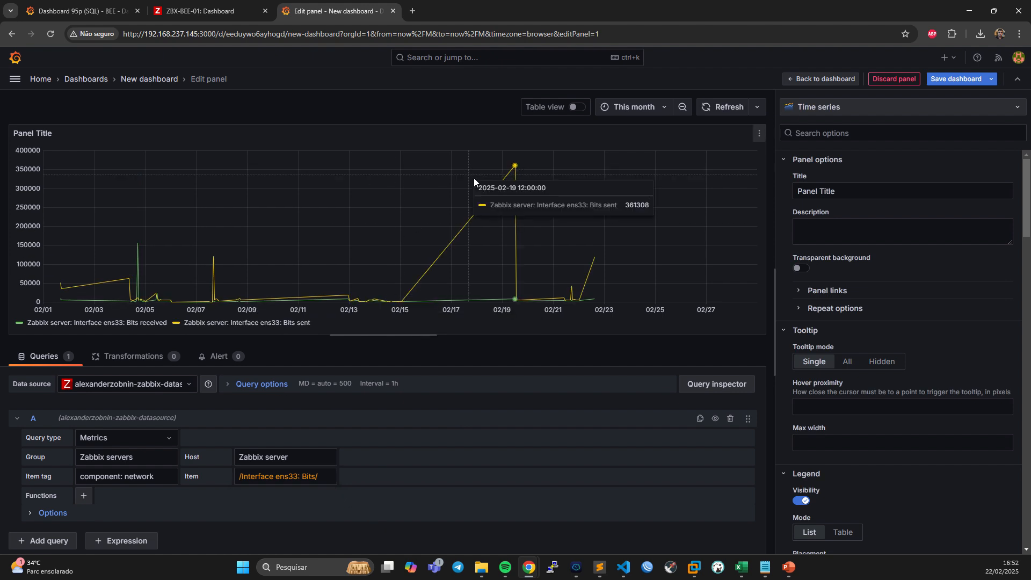
Set the panel's standard unit to the data rate bits/sec(SI).
scroll(884, 301, "down", 1)
scroll(910, 344, "down", 15)
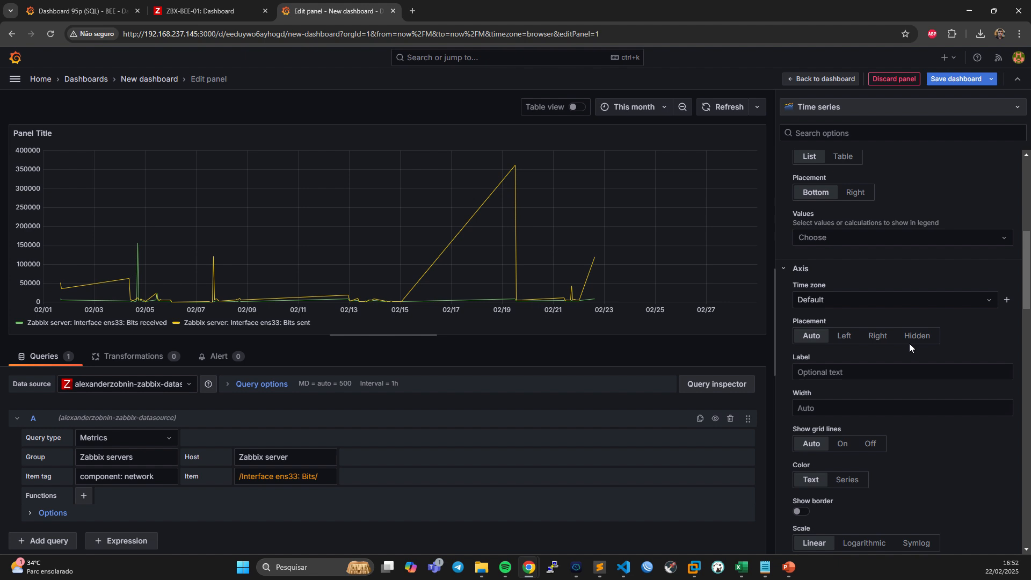
scroll(904, 346, "down", 7)
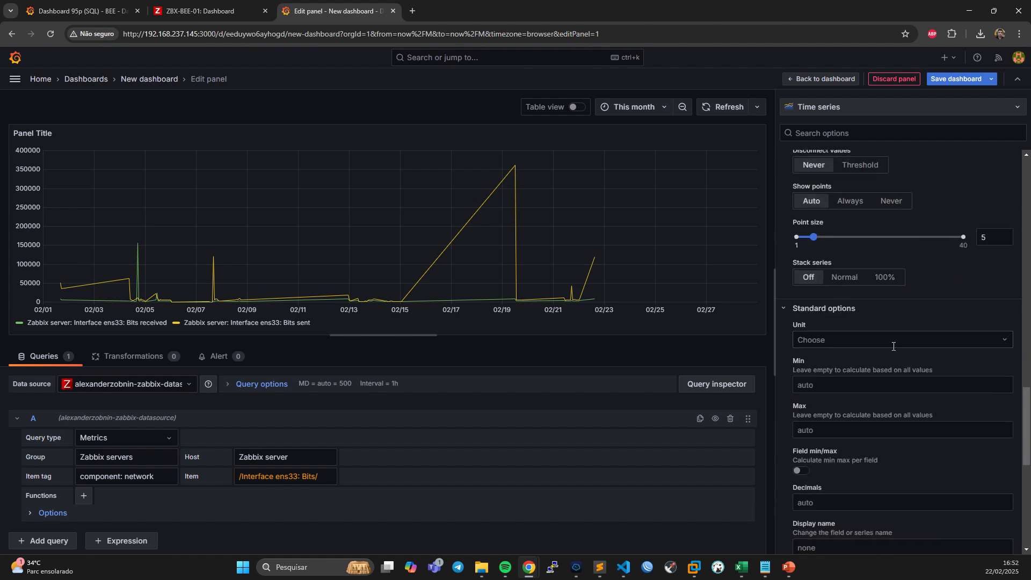
left_click(836, 181)
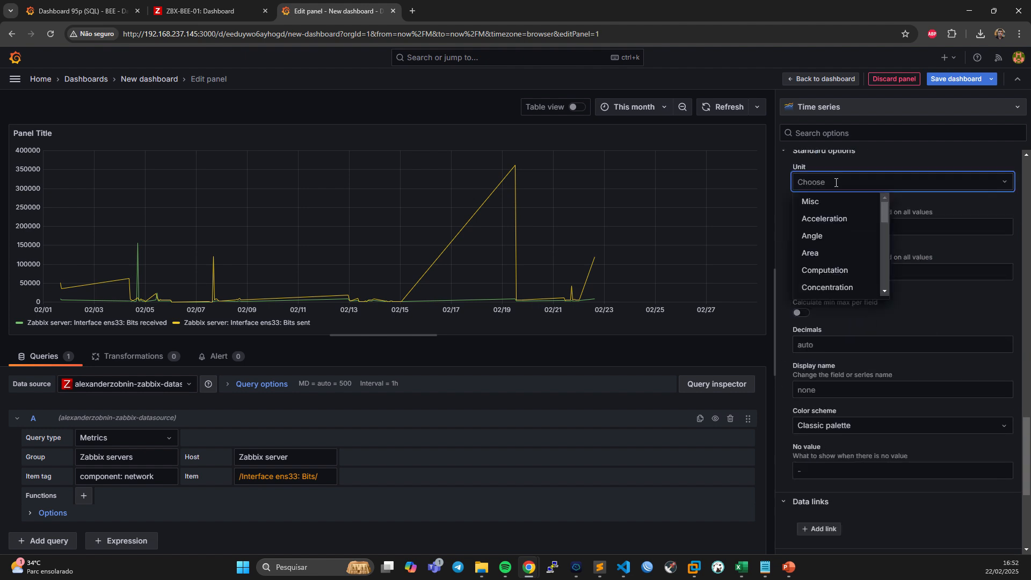
type("bps")
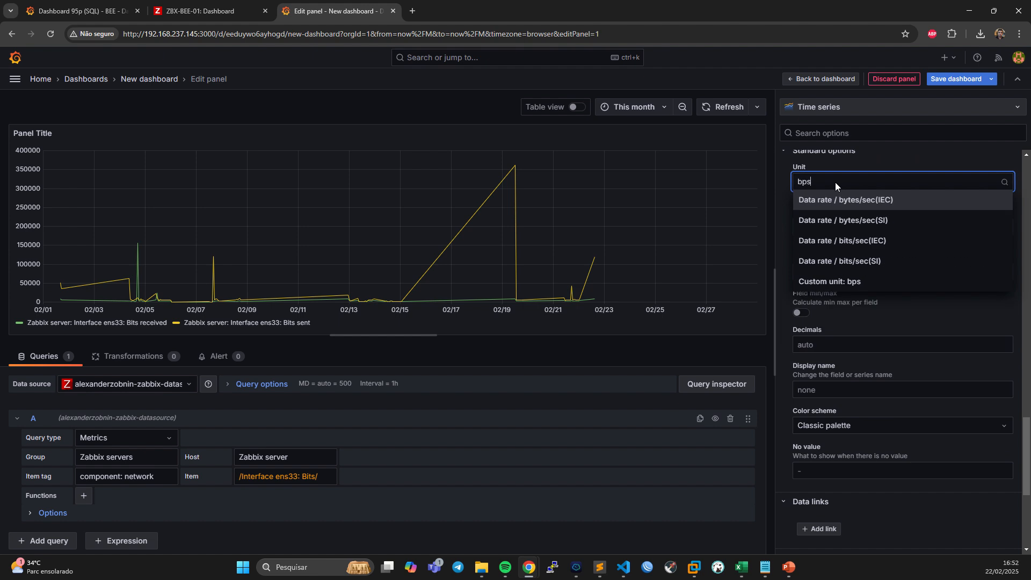
left_click(857, 263)
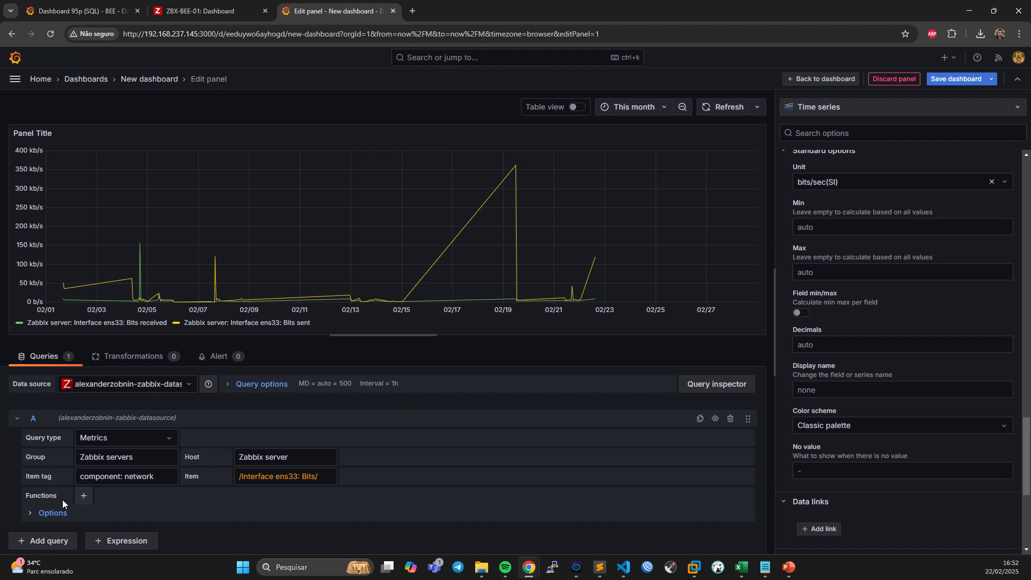
Try the percentileAgg function with interval $__range_series and percentile 95 on query A, and remove it again.
left_click(83, 496)
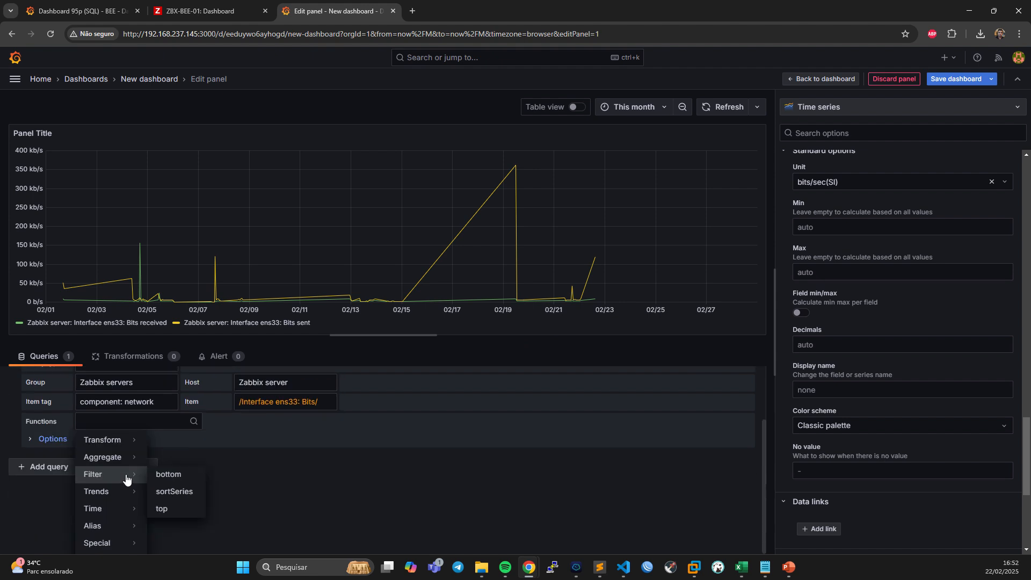
mouse_move(107, 457)
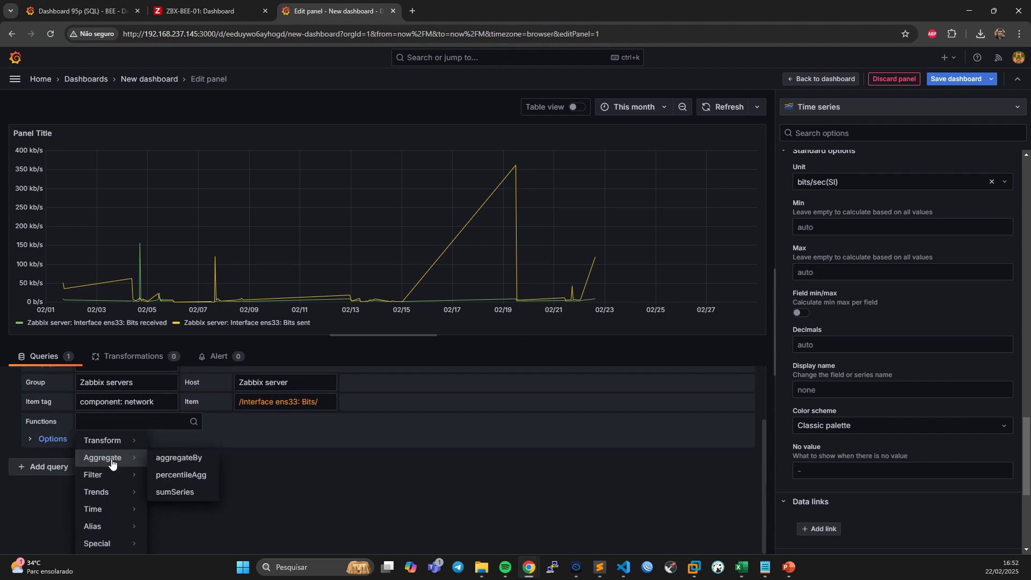
left_click(182, 475)
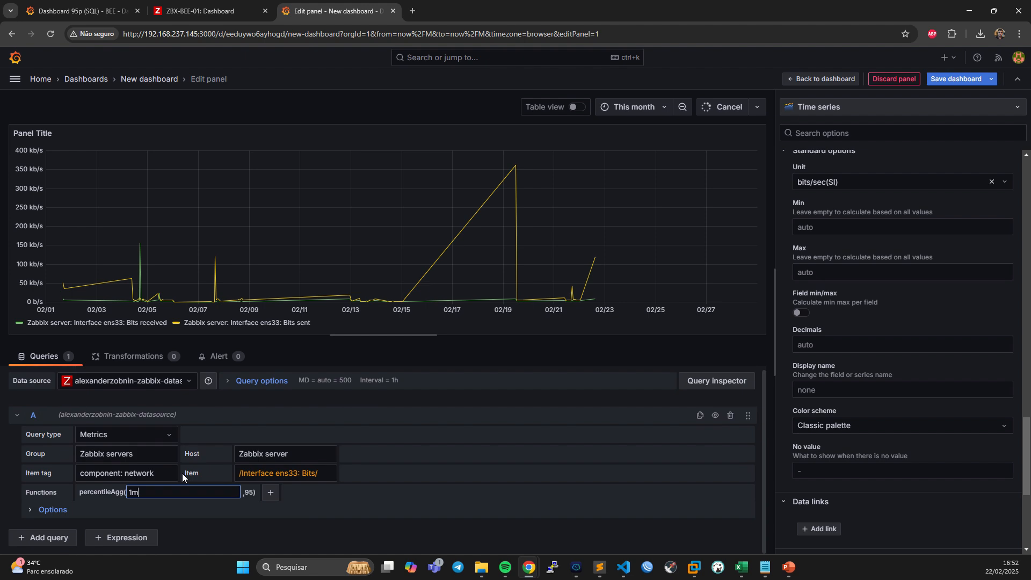
left_click_drag(153, 489, 112, 491)
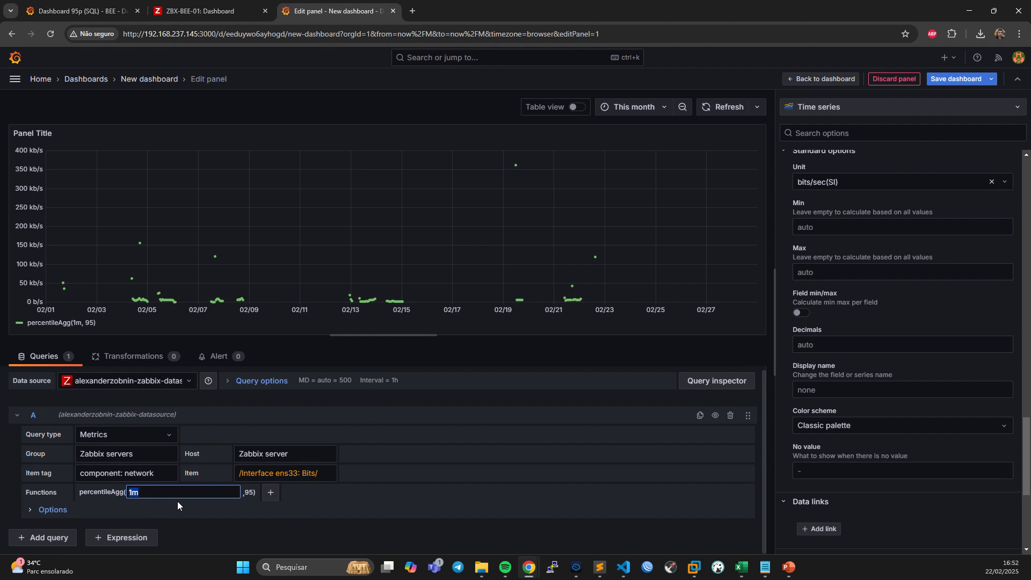
type("$")
type("__range_series")
left_click(278, 527)
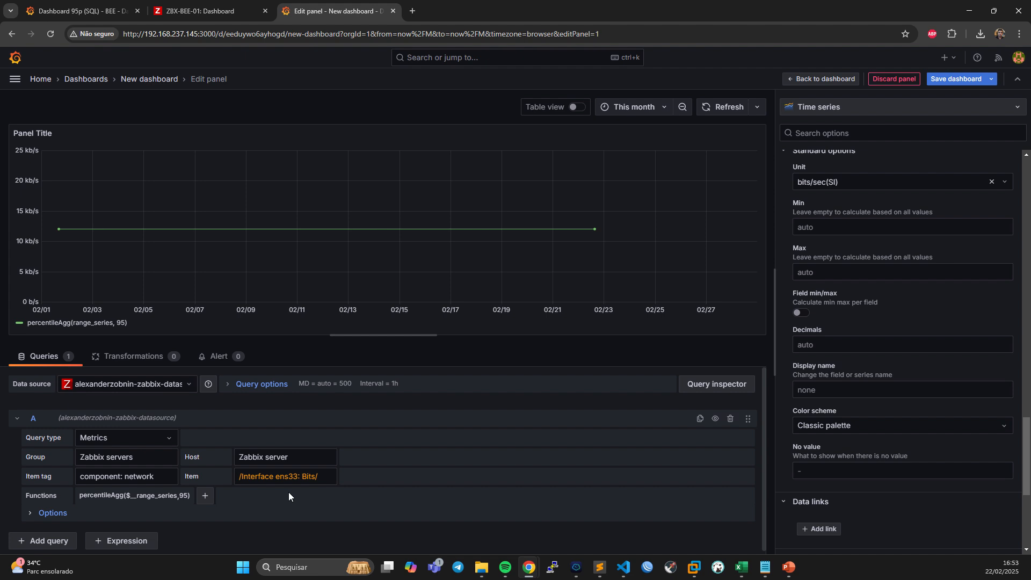
left_click(107, 480)
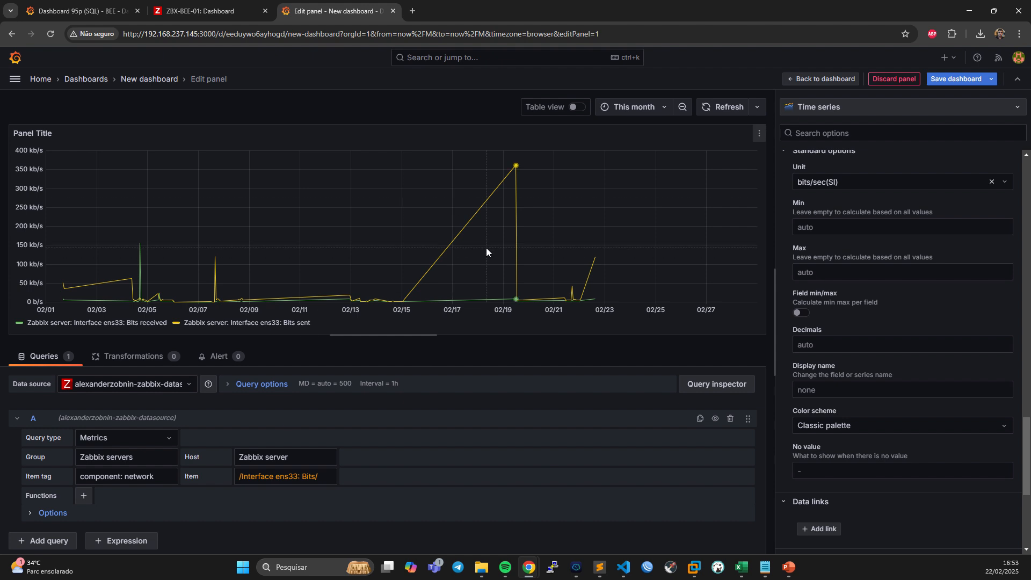
Set the graph's fill opacity to 50 and its gradient mode to Hue.
scroll(844, 344, "down", 4)
scroll(875, 349, "up", 9)
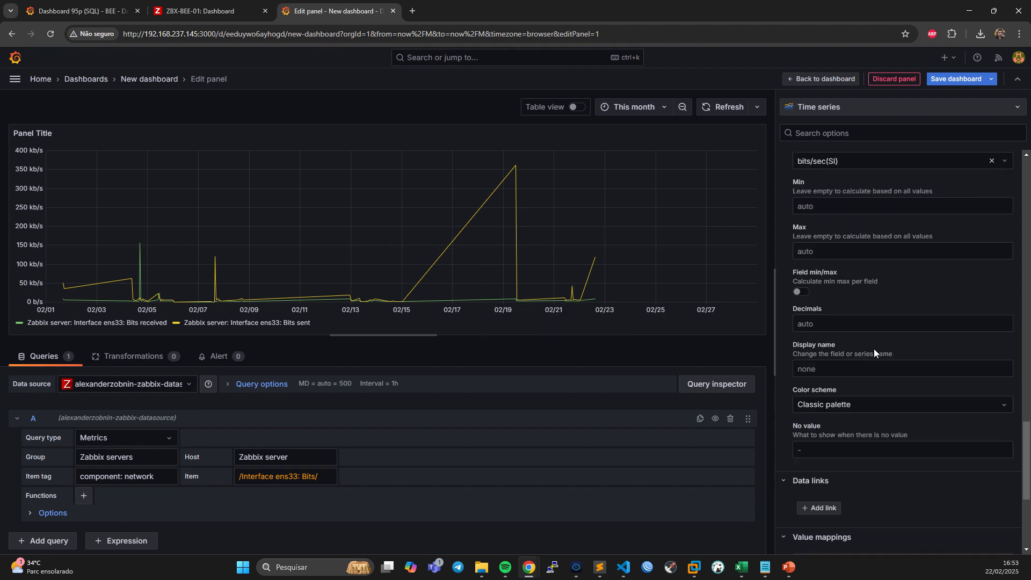
scroll(870, 349, "up", 5)
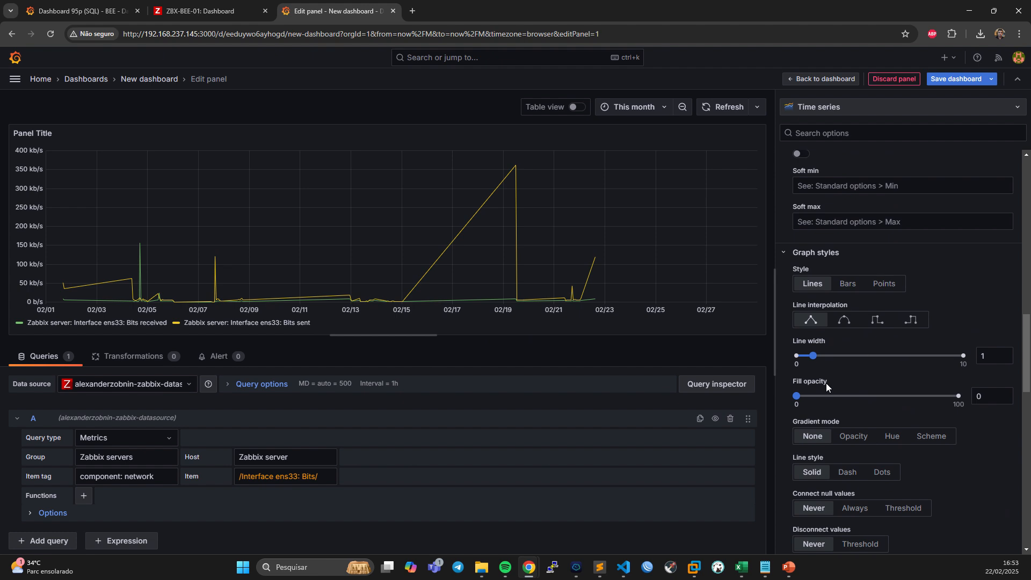
left_click_drag(800, 397, 880, 405)
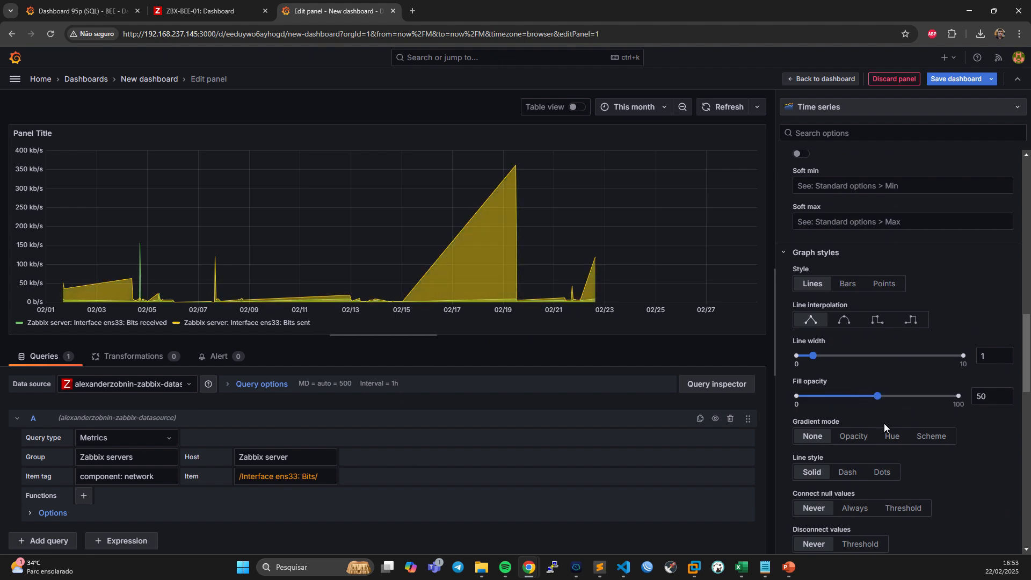
left_click(891, 435)
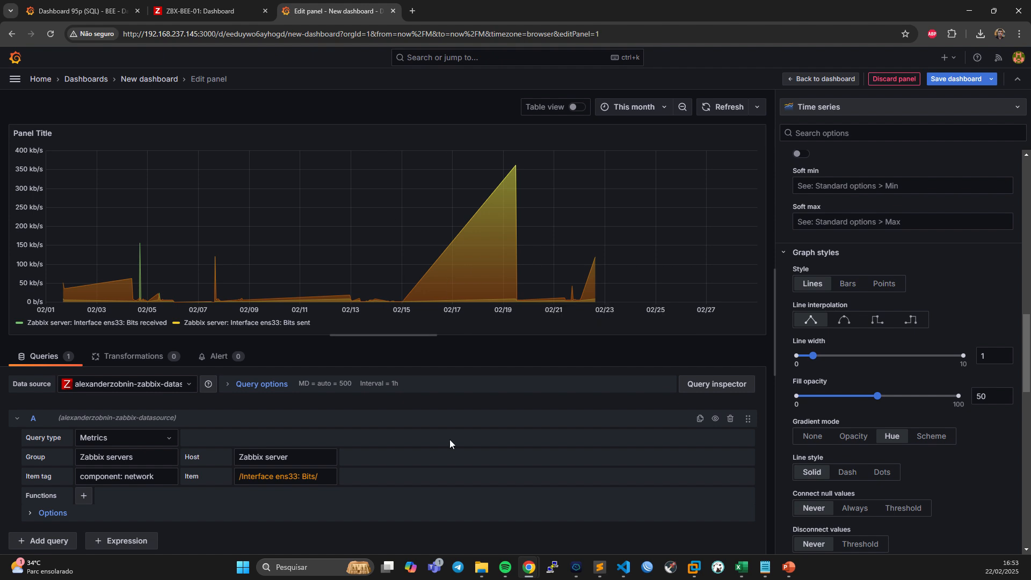
Duplicate query A and set the copy's item to Interface ens33: Bits received.
left_click(700, 418)
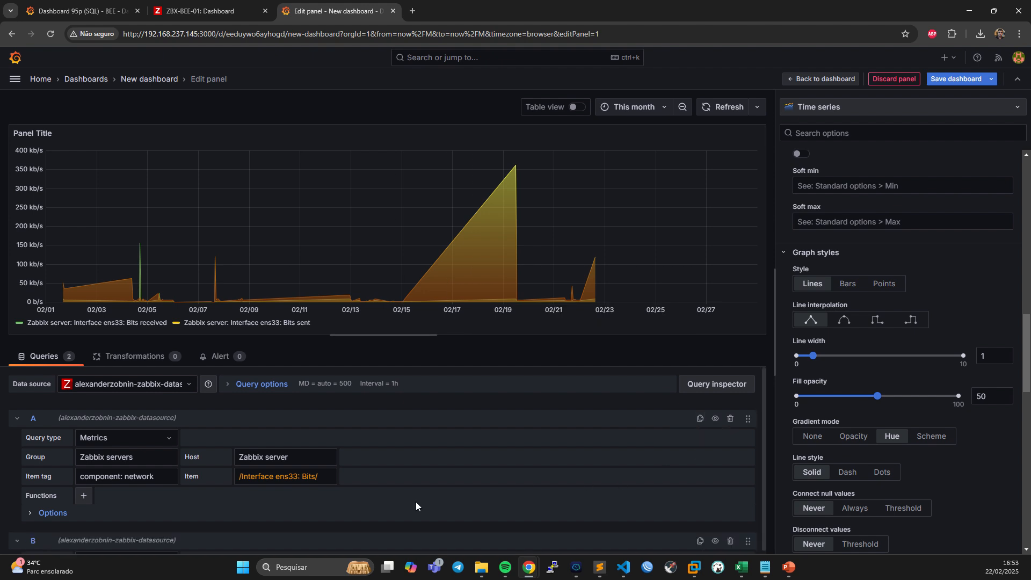
left_click(301, 476)
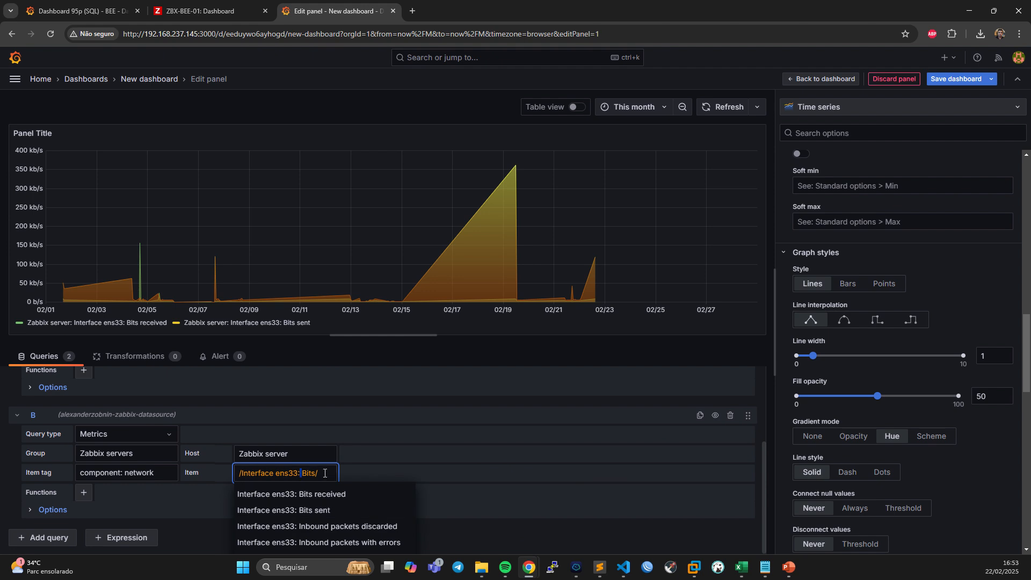
left_click(337, 493)
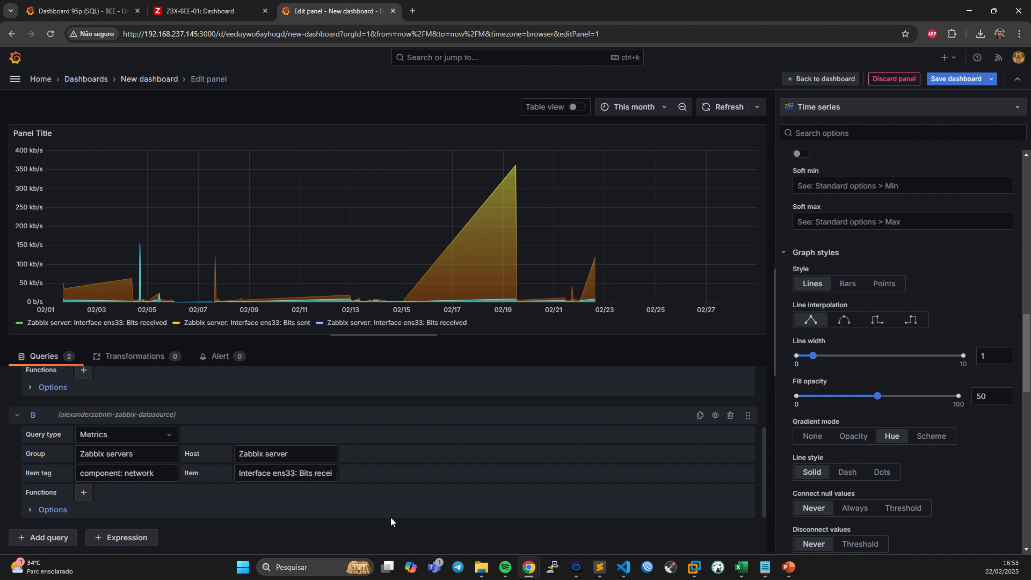
Add the percentileAgg aggregate function to query B with interval $__range_series and percentile 95.
left_click(83, 493)
scroll(119, 537, "down", 1)
mouse_move(120, 486)
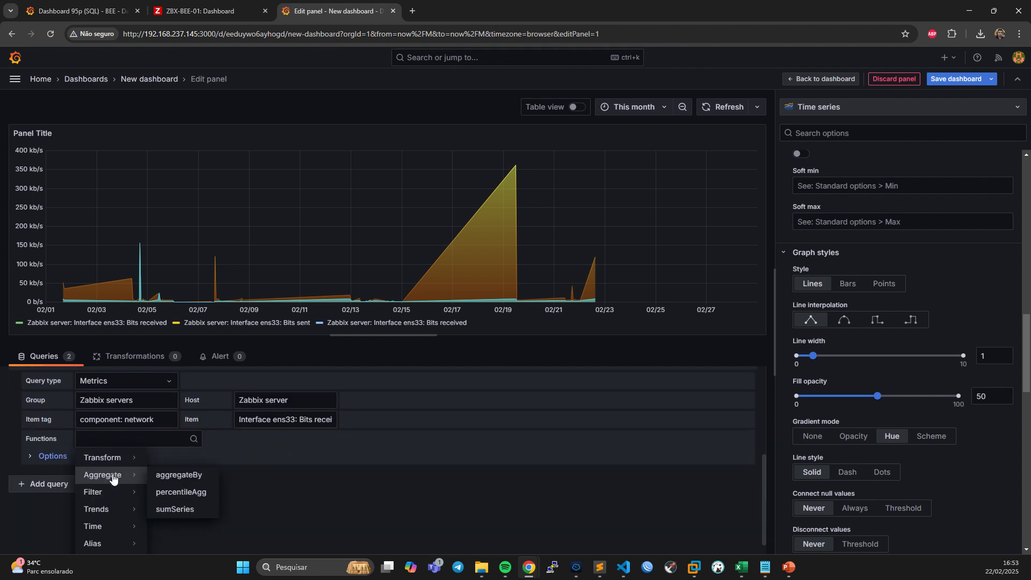
left_click(182, 492)
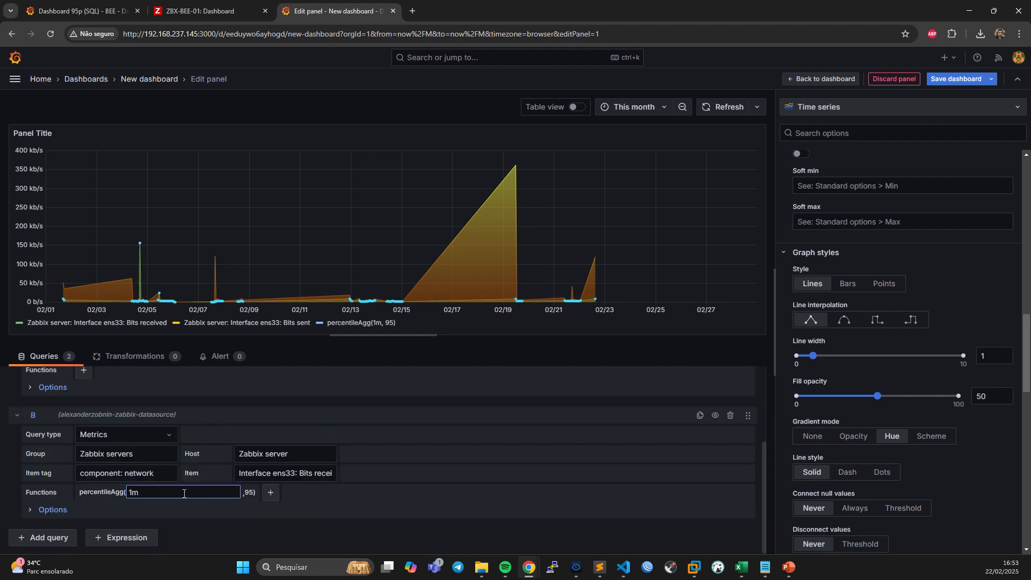
left_click_drag(143, 494, 119, 496)
type("$__range_series")
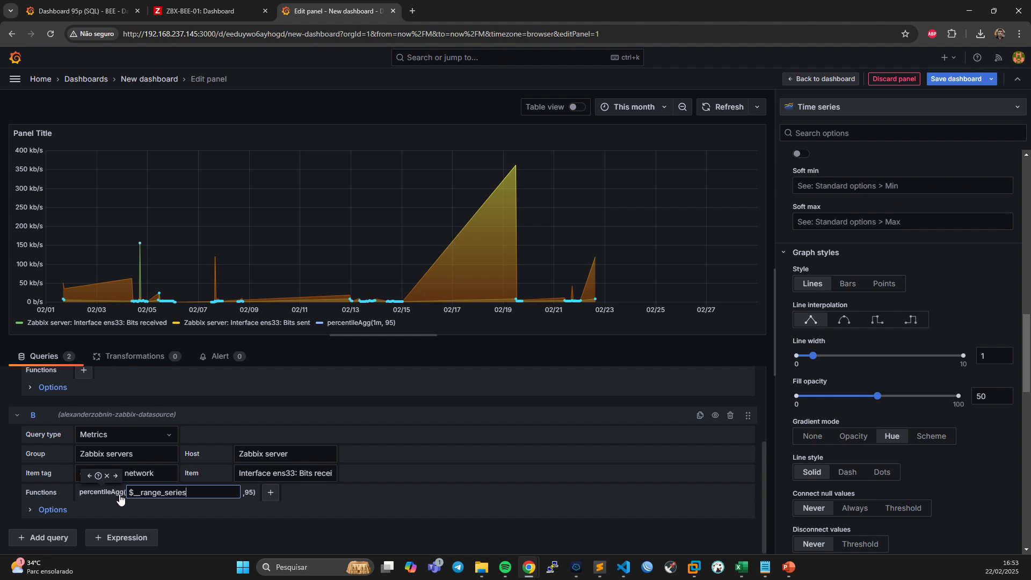
left_click(260, 531)
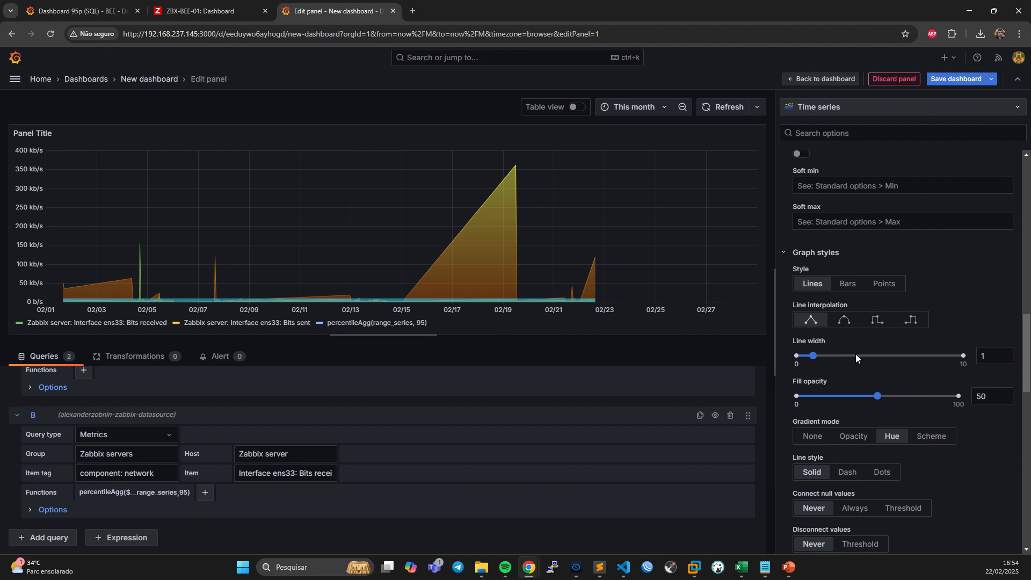
Add a field override by name for the percentileAgg(range_series, 95) series.
scroll(919, 329, "up", 1)
scroll(920, 328, "down", 3)
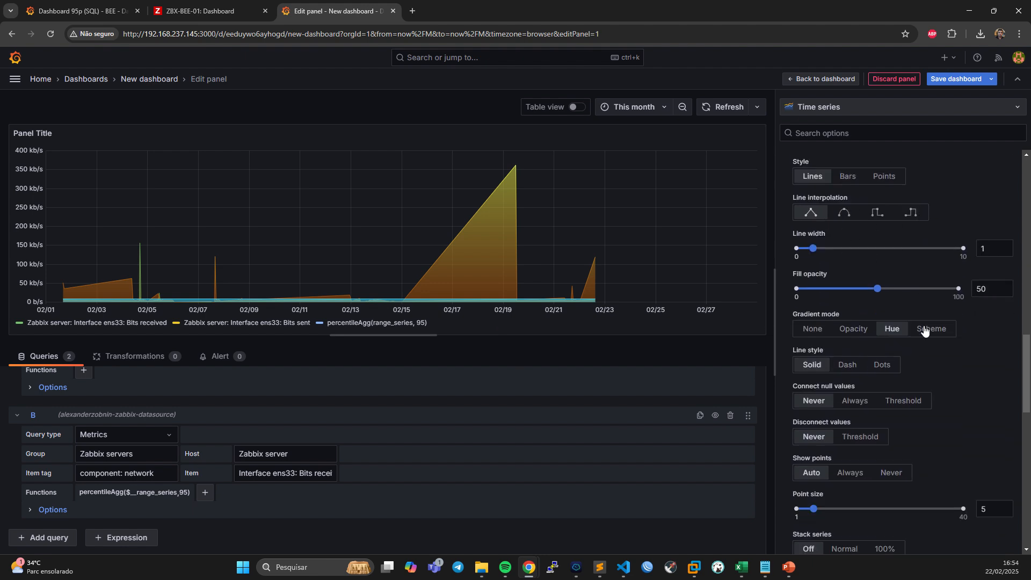
scroll(923, 331, "up", 4)
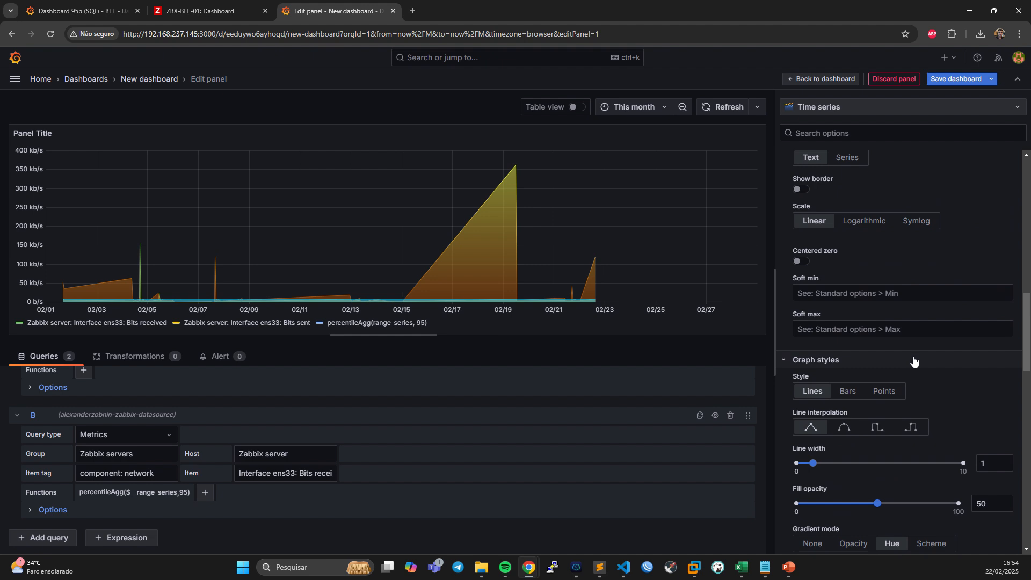
scroll(913, 353, "up", 9)
scroll(910, 354, "up", 4)
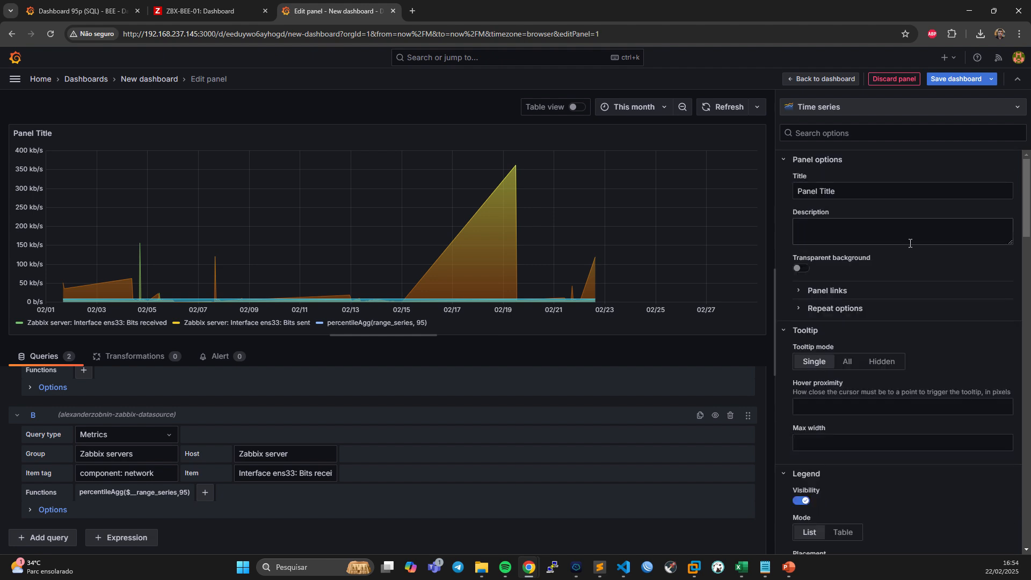
scroll(905, 379, "down", 20)
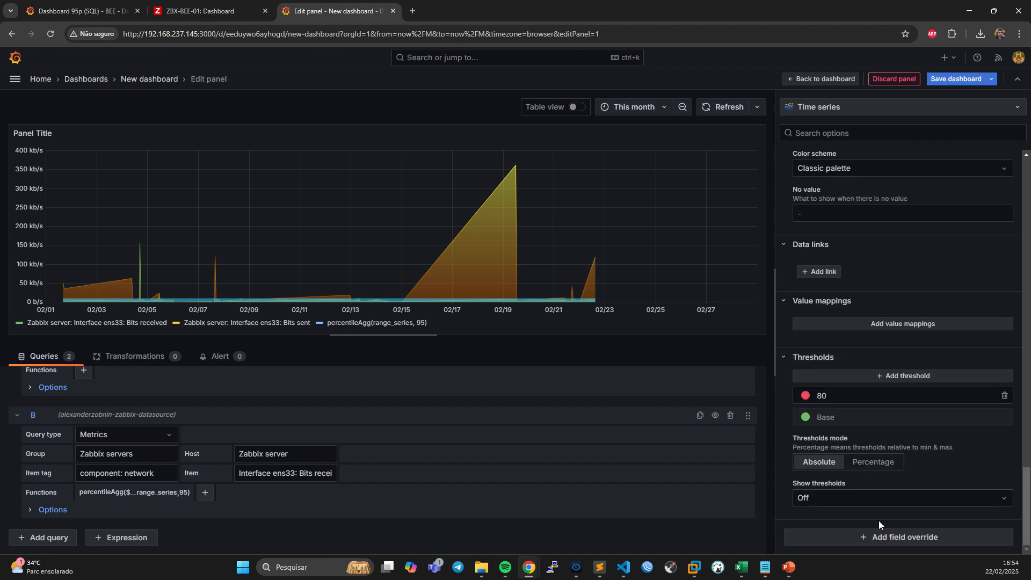
left_click(893, 536)
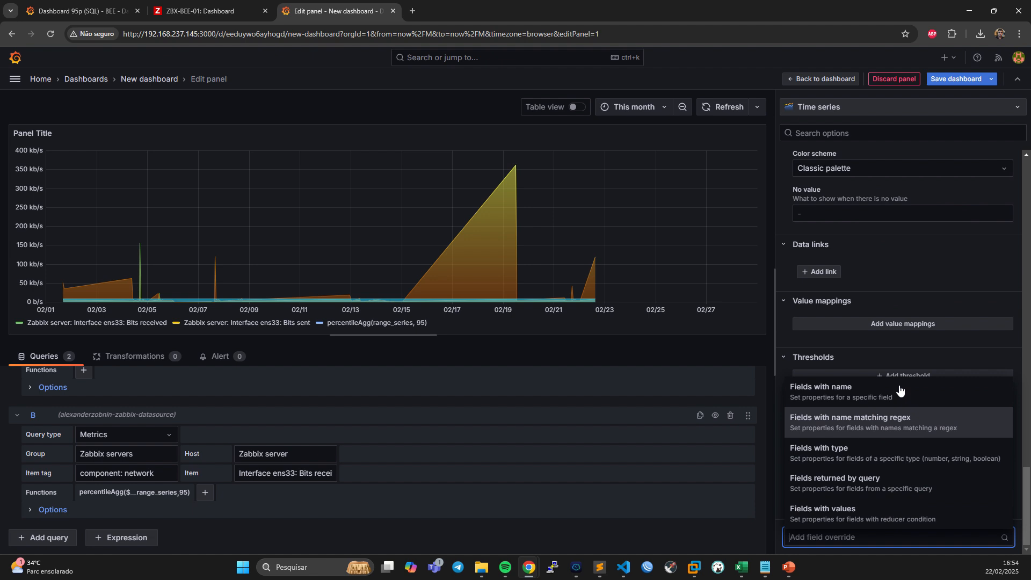
left_click(859, 394)
scroll(854, 430, "down", 1)
left_click(852, 495)
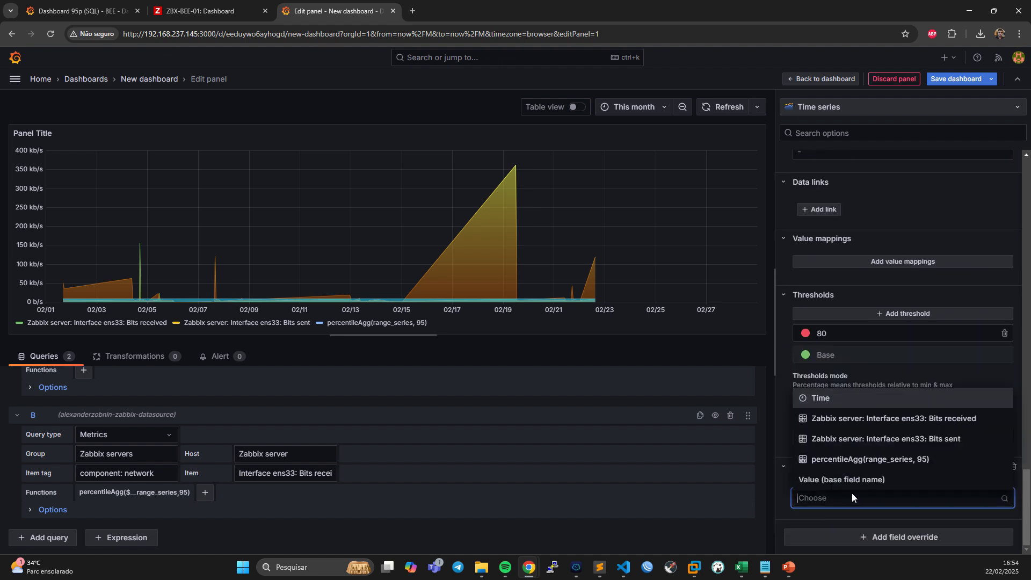
left_click(885, 459)
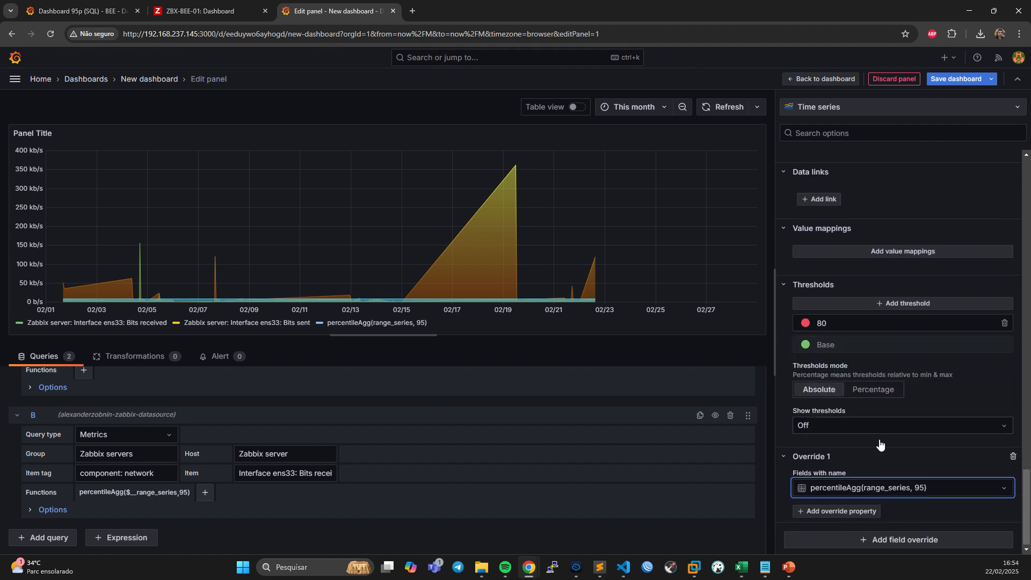
Add a Graph styles > Fill opacity property of 0 to the percentile series override.
left_click(847, 509)
scroll(822, 454, "down", 1)
scroll(822, 454, "up", 3)
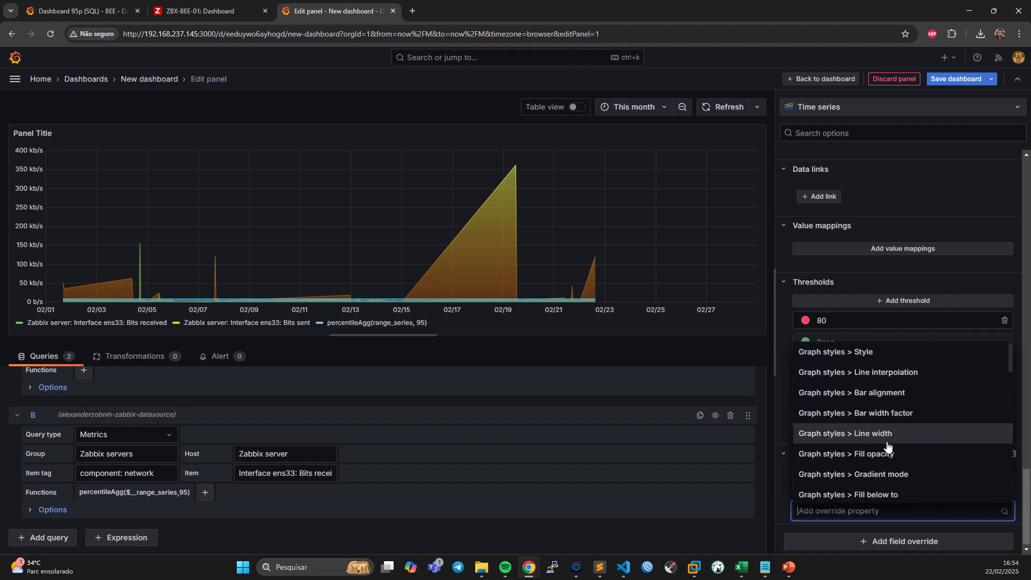
left_click(884, 459)
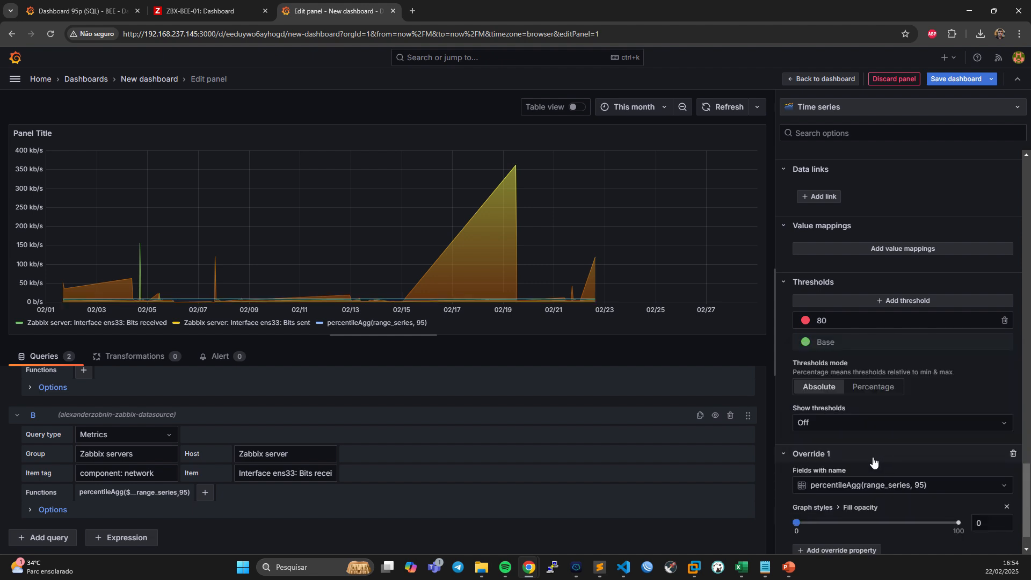
Display the legend as a table that includes the Last * value of each series.
scroll(923, 414, "up", 20)
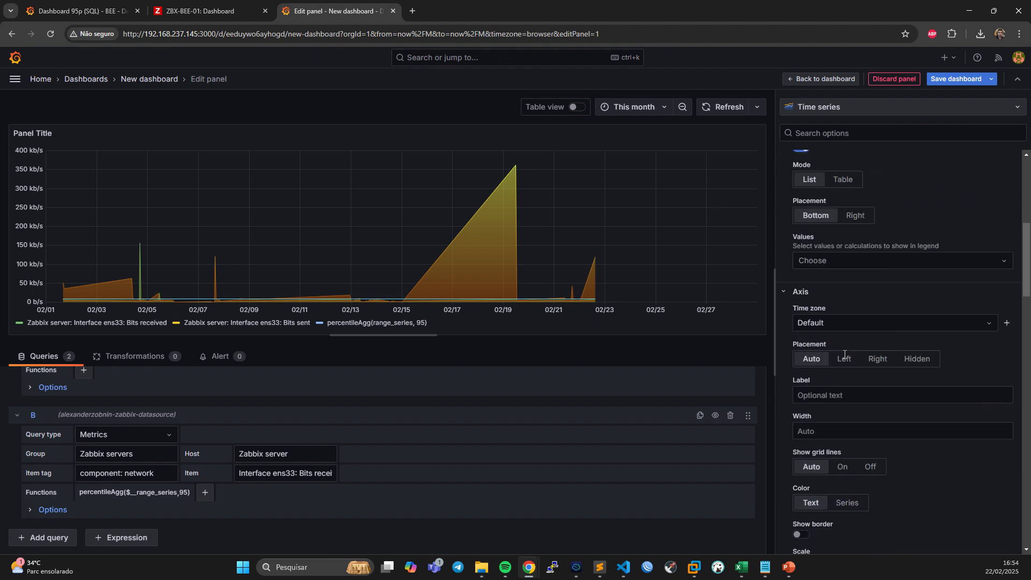
scroll(854, 344, "down", 4)
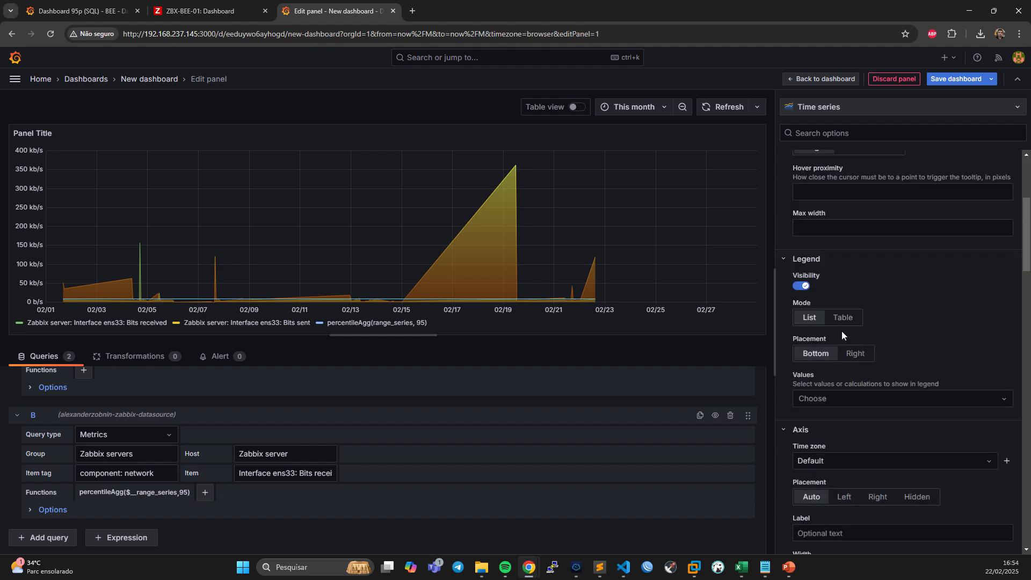
left_click(841, 321)
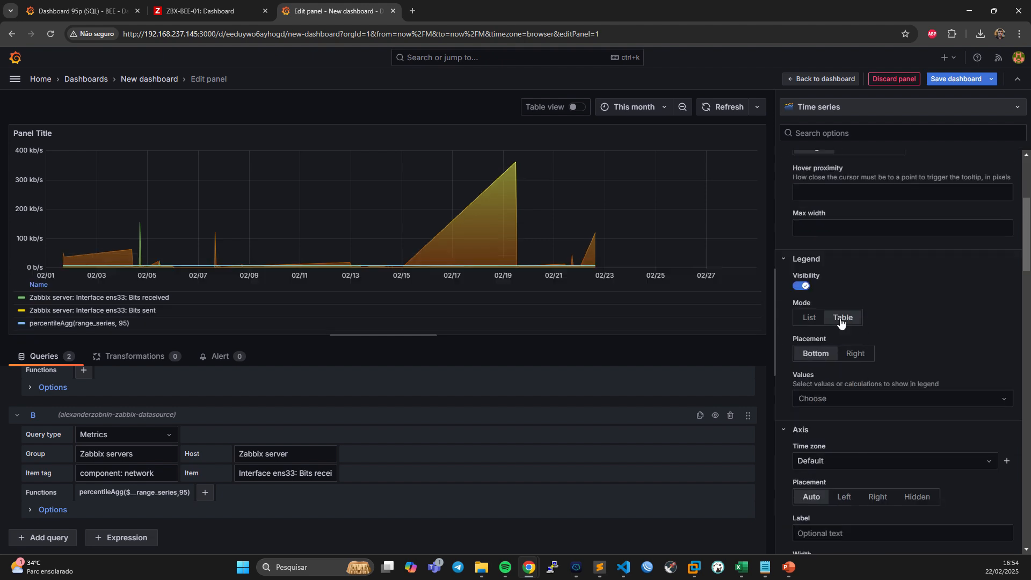
left_click(840, 399)
left_click(833, 420)
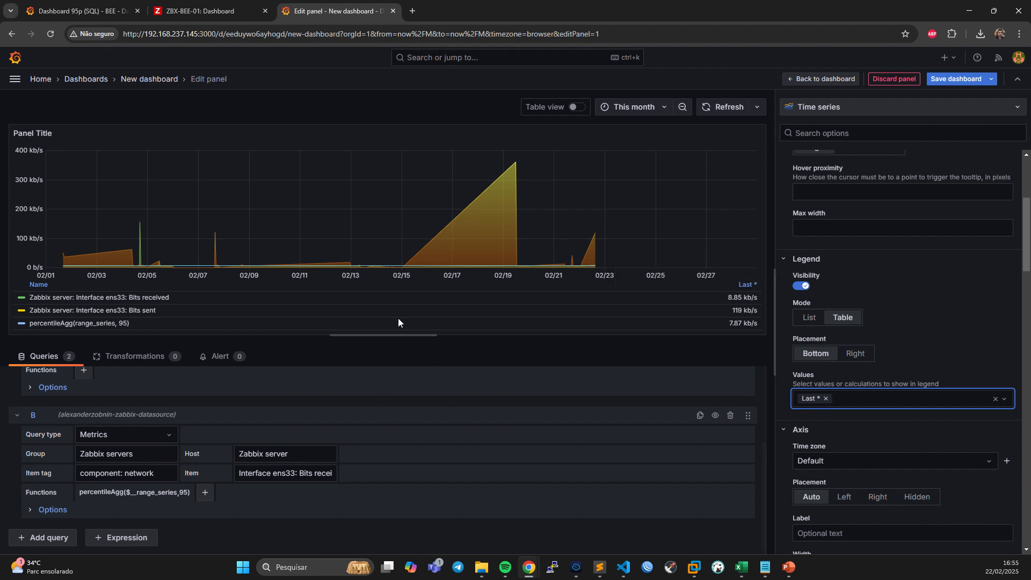
Change the panel title to Análise Percentil.
scroll(888, 220, "up", 5)
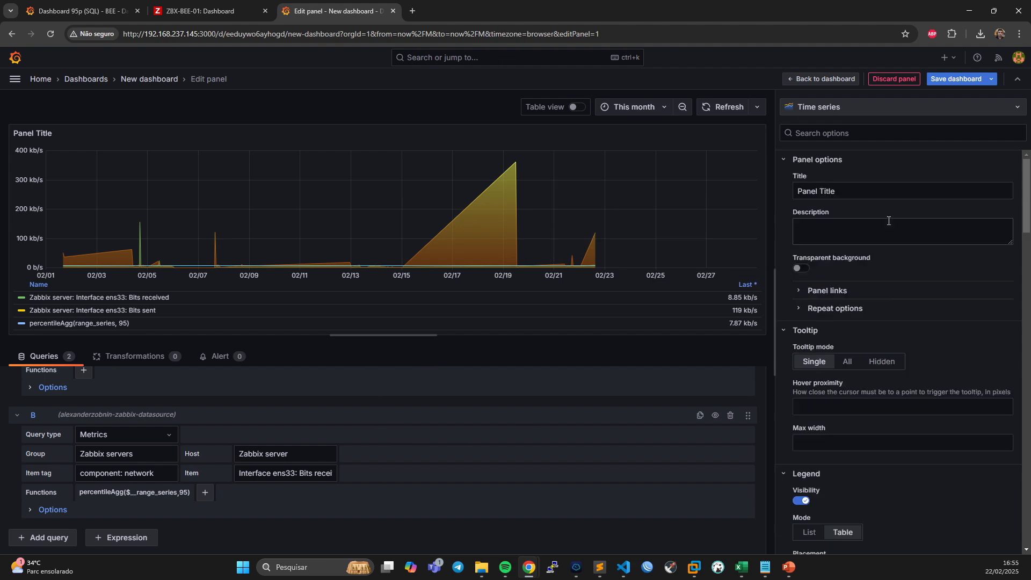
left_click_drag(853, 191, 739, 197)
key("BackSpace")
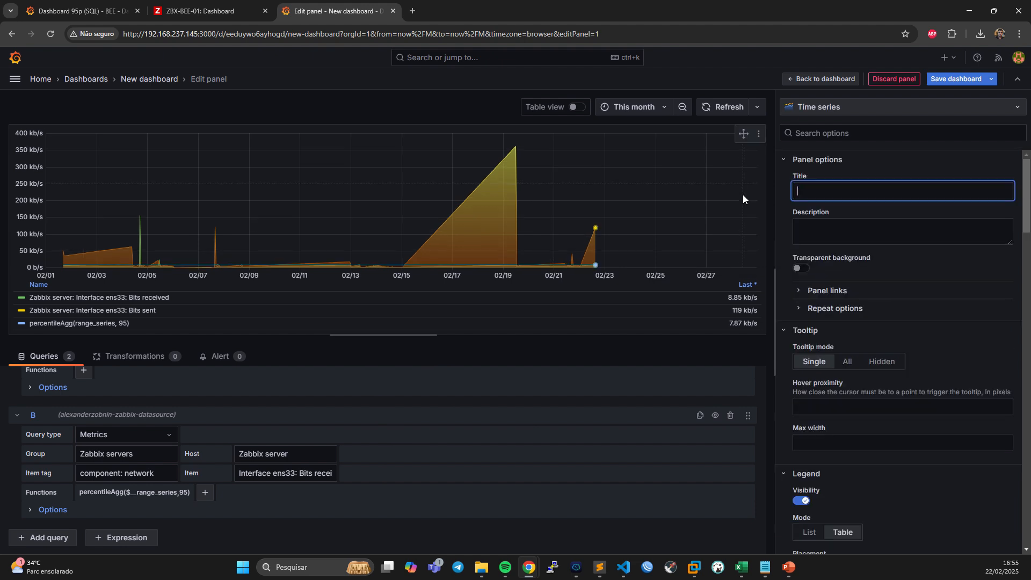
type("An")
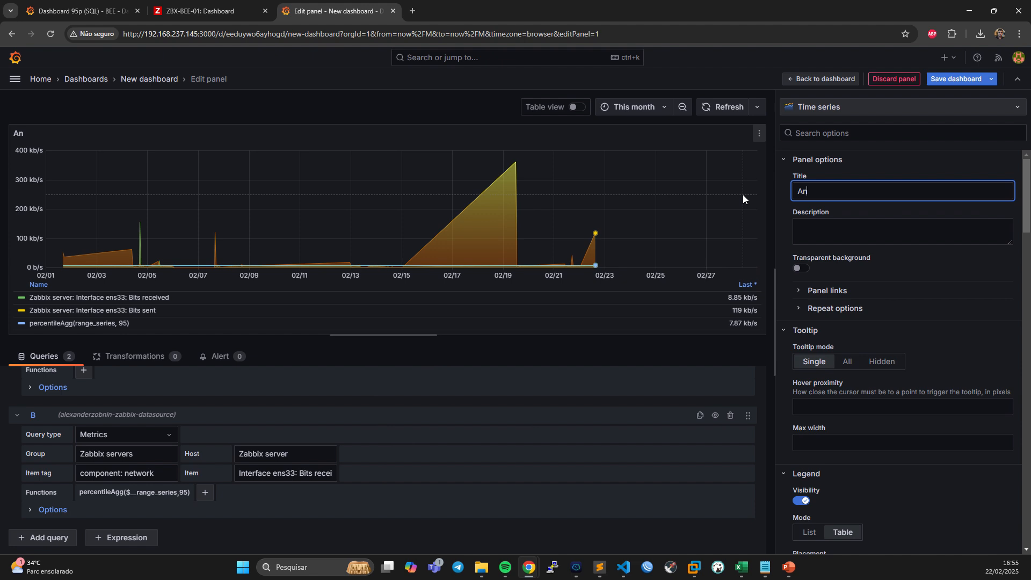
type("álise Percentil")
left_click(703, 344)
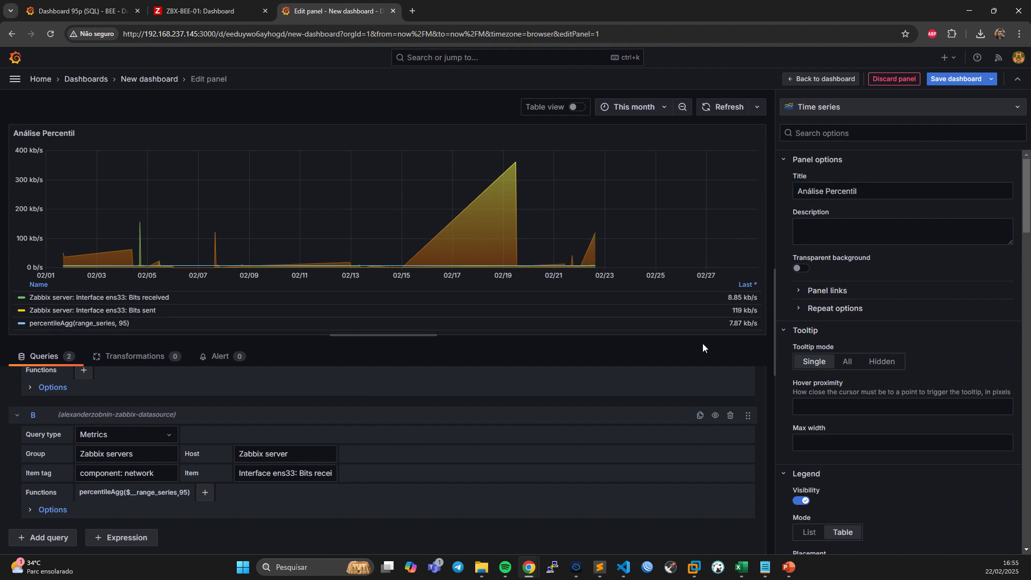
Back on the dashboard, enlarge the Análise Percentil panel to the full dashboard width and save the dashboard.
left_click(811, 80)
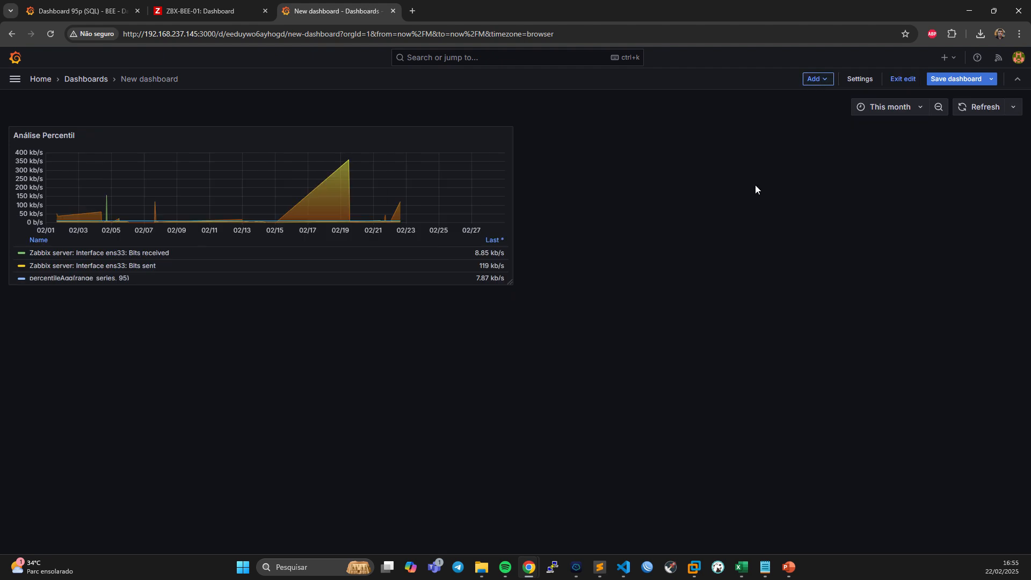
left_click_drag(508, 281, 1021, 365)
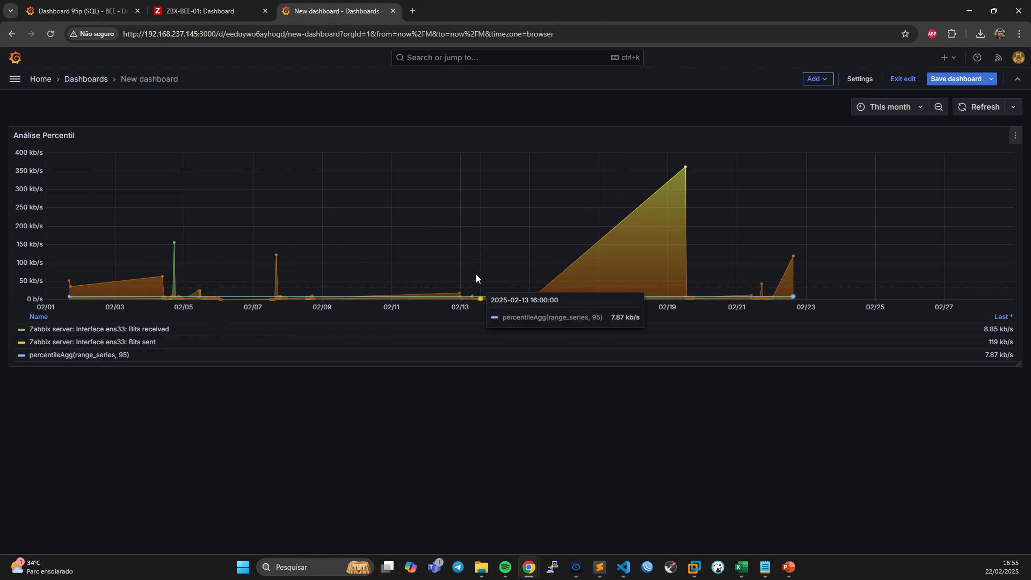
left_click(959, 79)
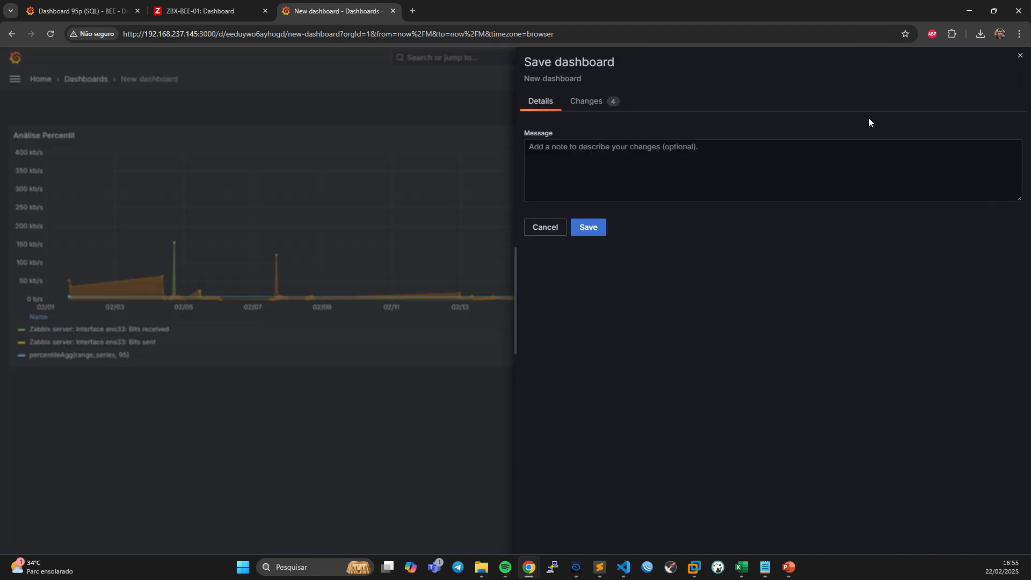
left_click(594, 228)
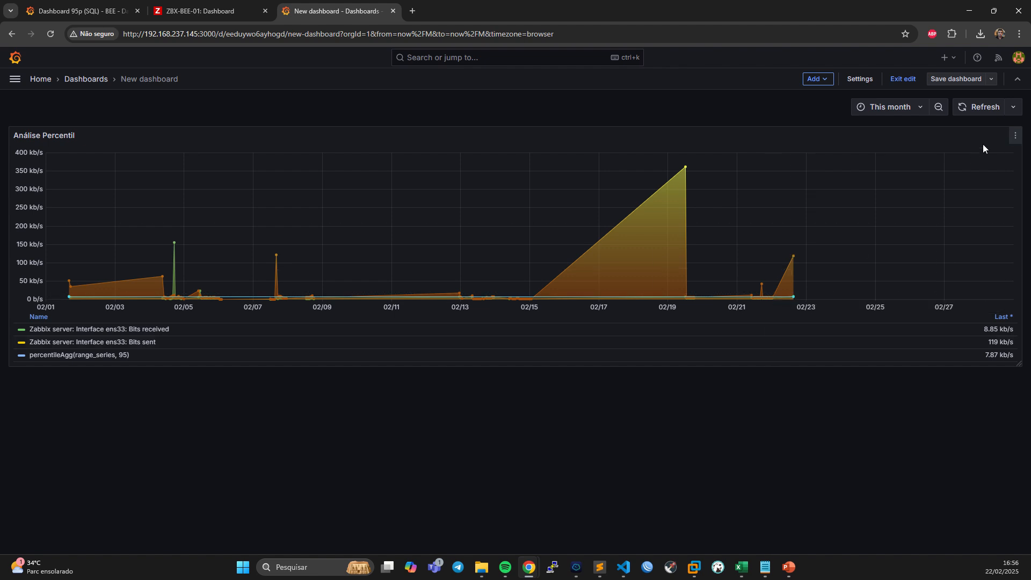
Inspect the data table of the Análise Percentil panel, including its CSV download option, and close the inspection.
left_click(1015, 138)
left_click(958, 226)
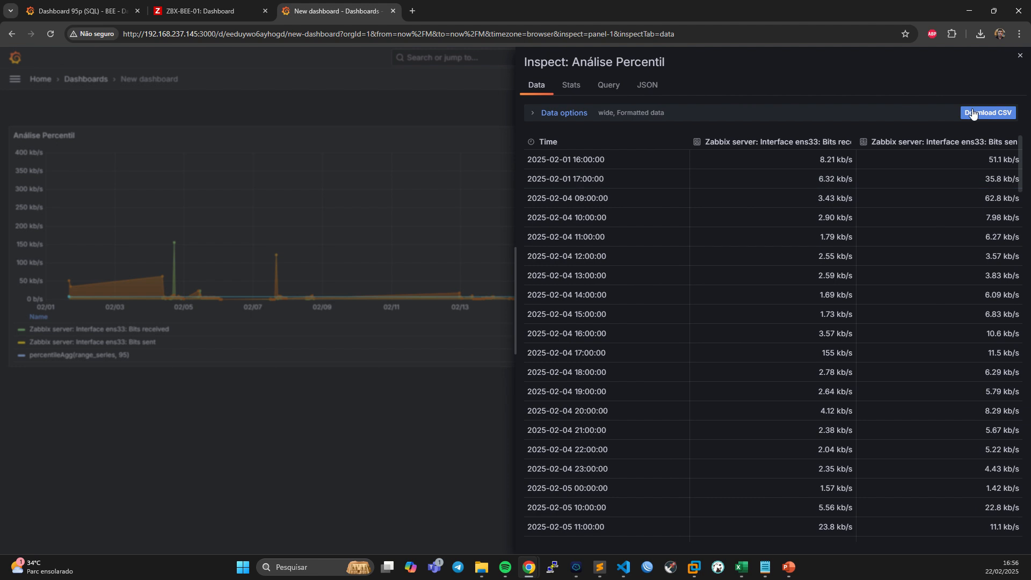
left_click(416, 213)
Reopen the Análise Percentil panel for editing.
left_click(1013, 137)
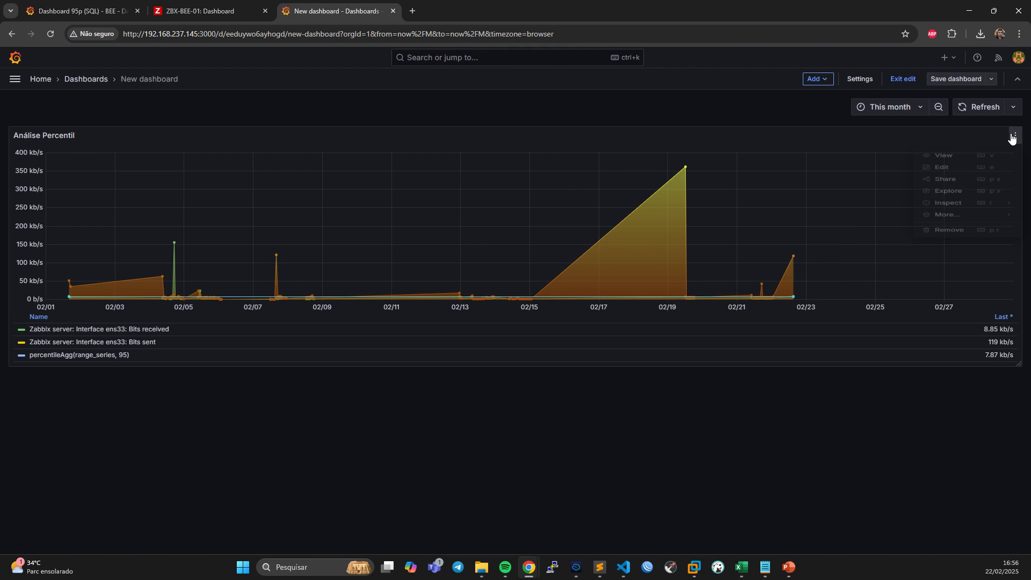
left_click(941, 168)
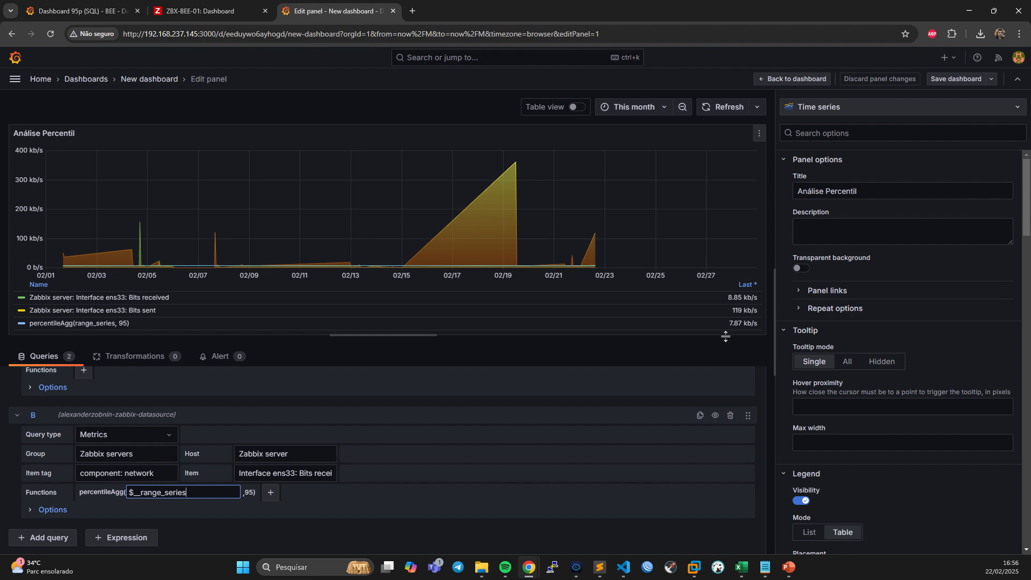
Add a Reduce transformation that calculates only Last * per series, and switch the Análise Percentil panel's visualization to Table.
left_click(132, 357)
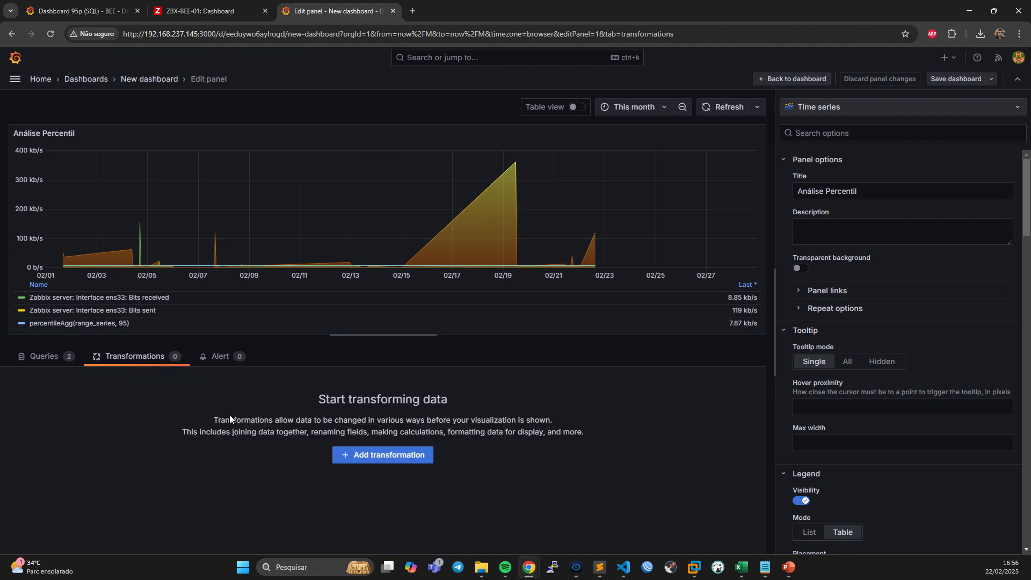
left_click(363, 455)
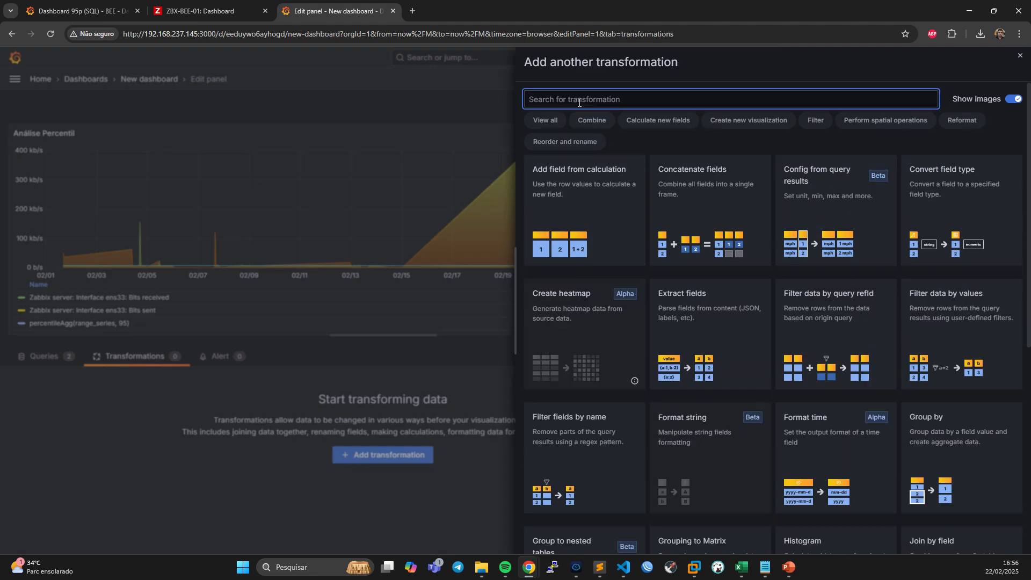
type("red")
left_click(585, 183)
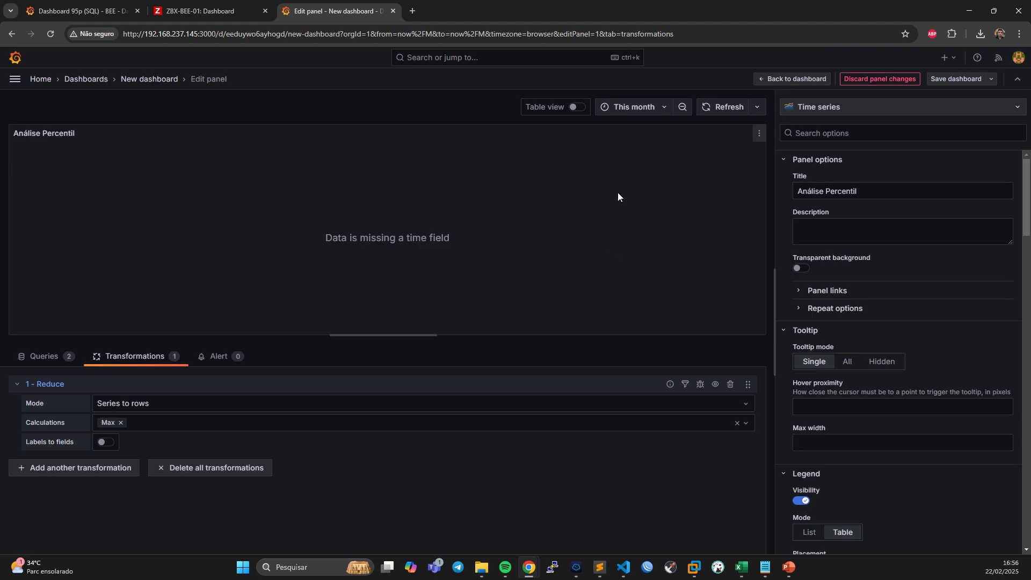
left_click(121, 423)
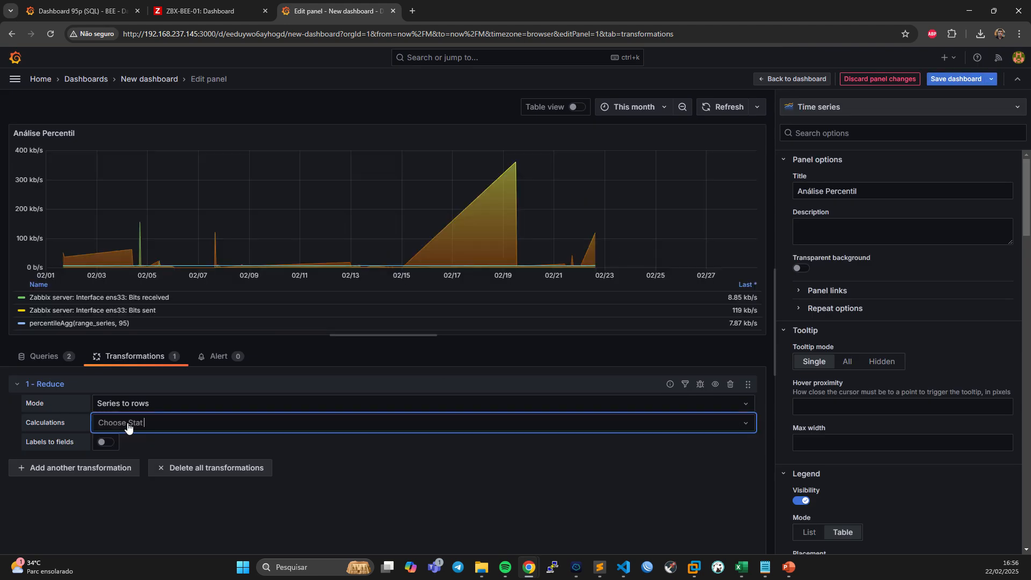
left_click(135, 425)
left_click(124, 442)
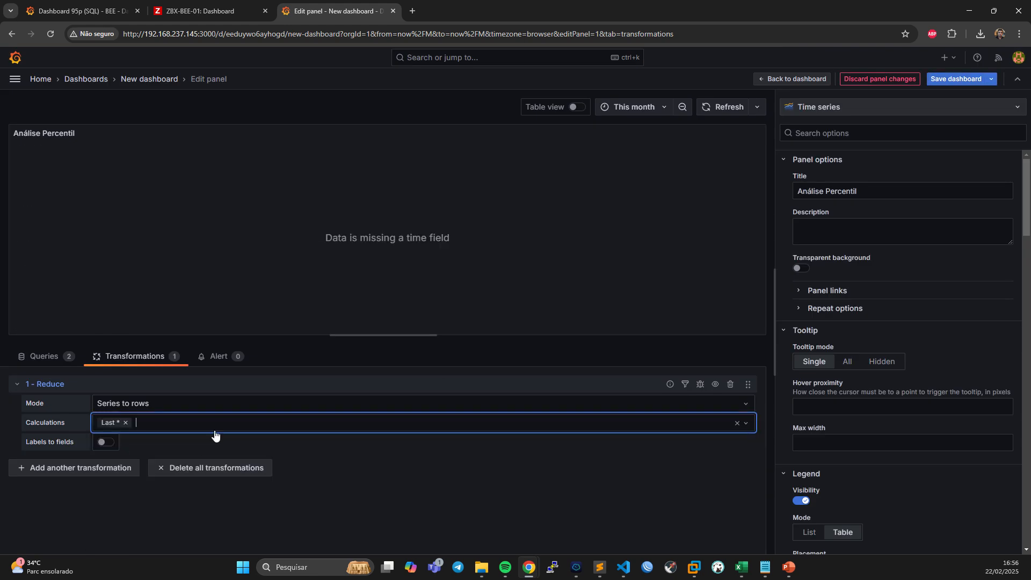
left_click(786, 110)
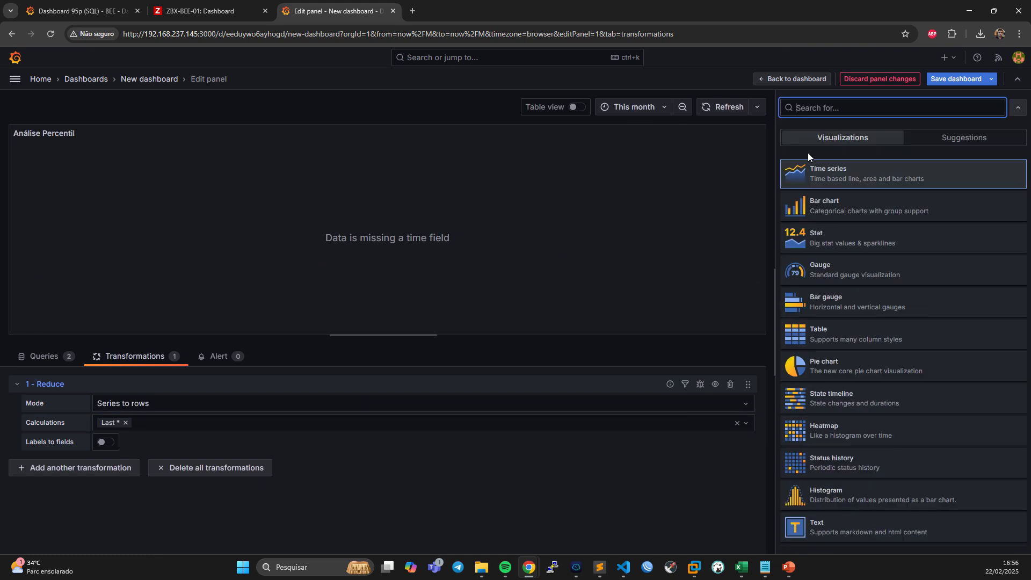
left_click(828, 334)
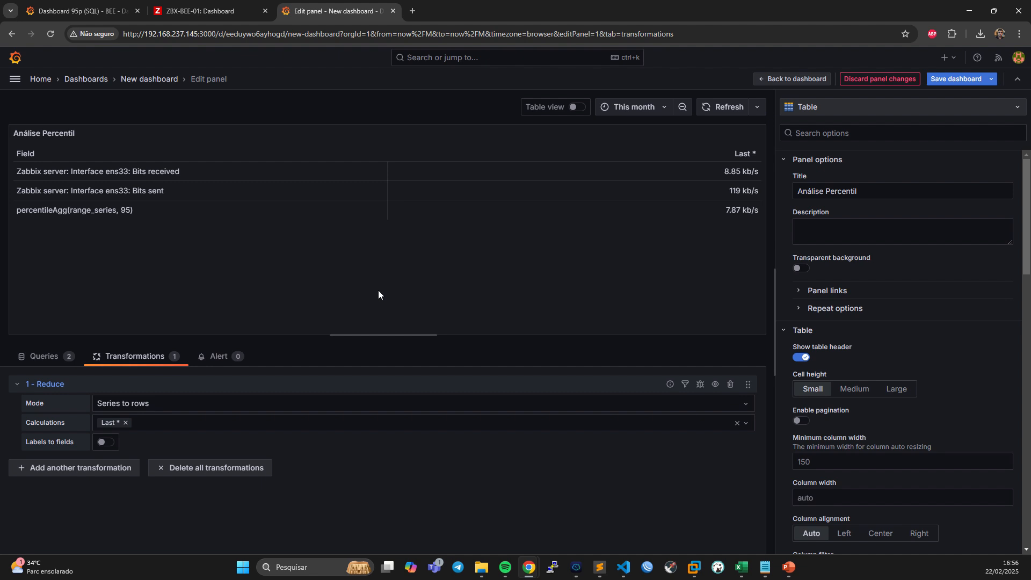
Inspect the Análise Percentil panel's data from the editor, including the CSV download option, and close the inspection.
left_click(759, 133)
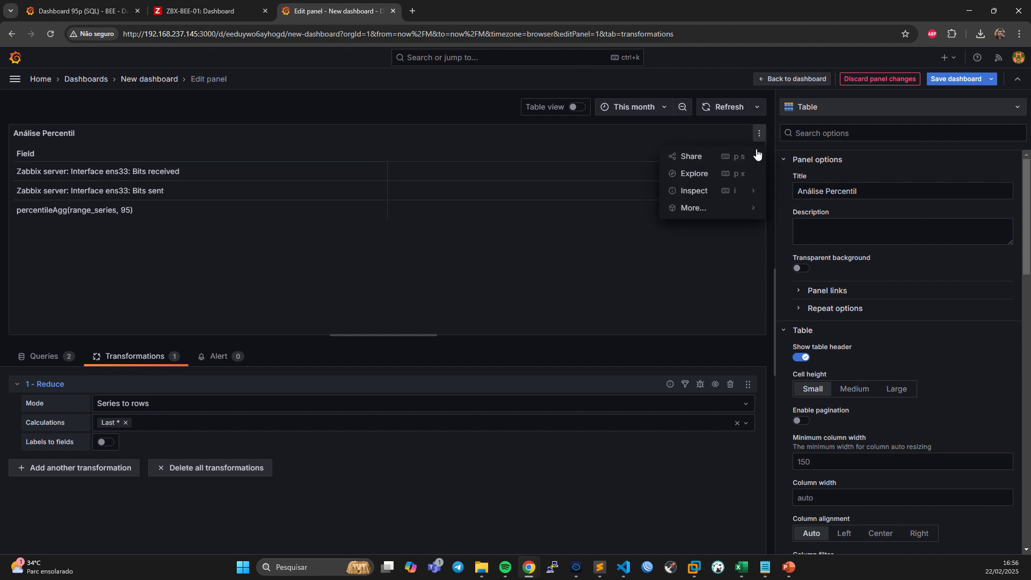
left_click(697, 192)
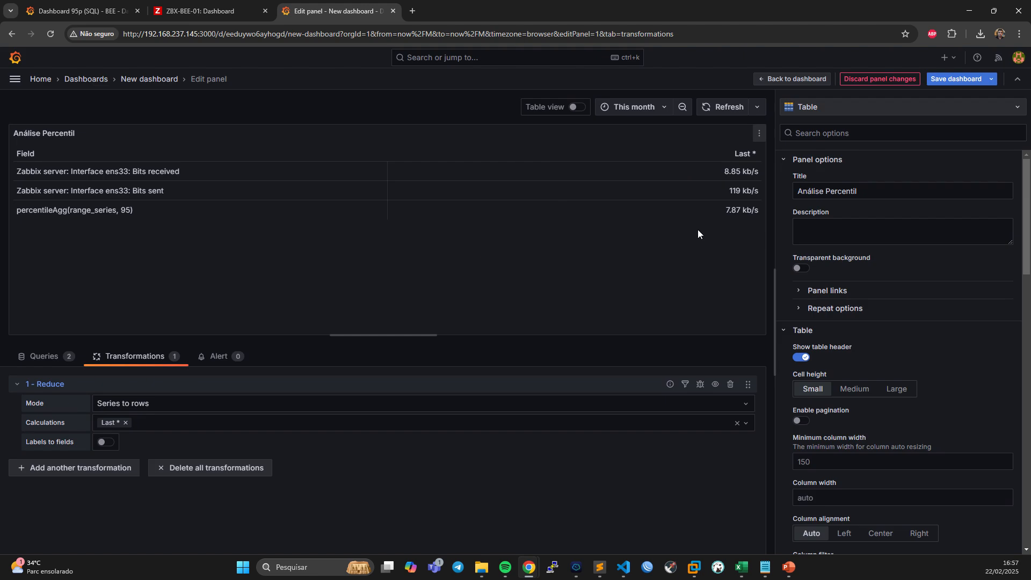
left_click(758, 133)
mouse_move(694, 190)
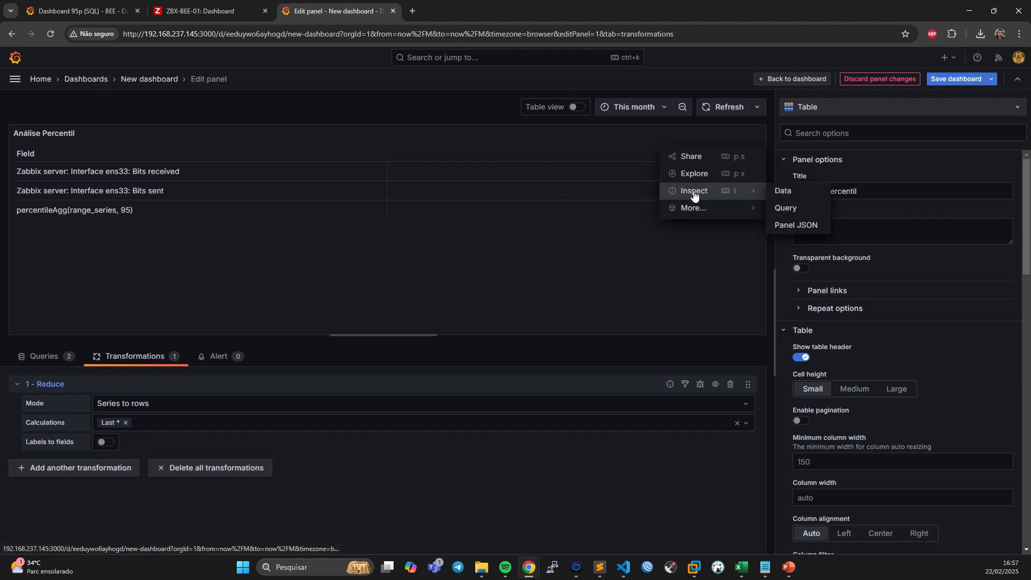
left_click(782, 190)
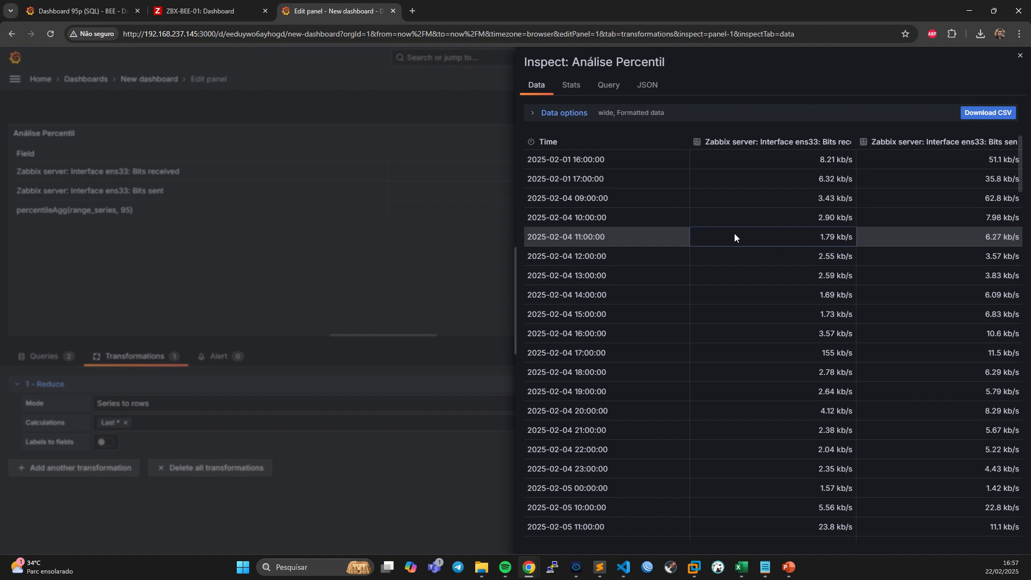
left_click(978, 112)
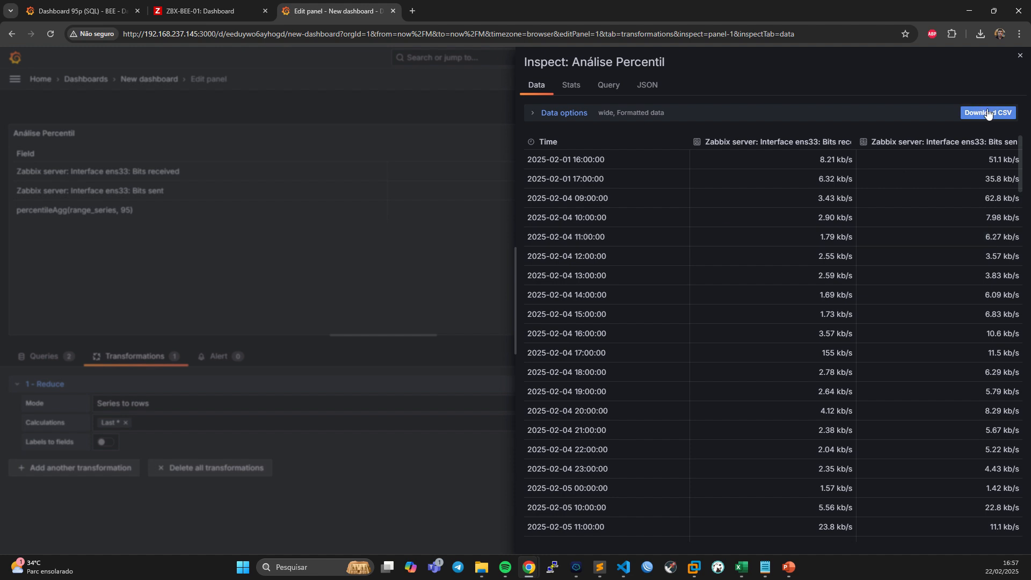
left_click(471, 230)
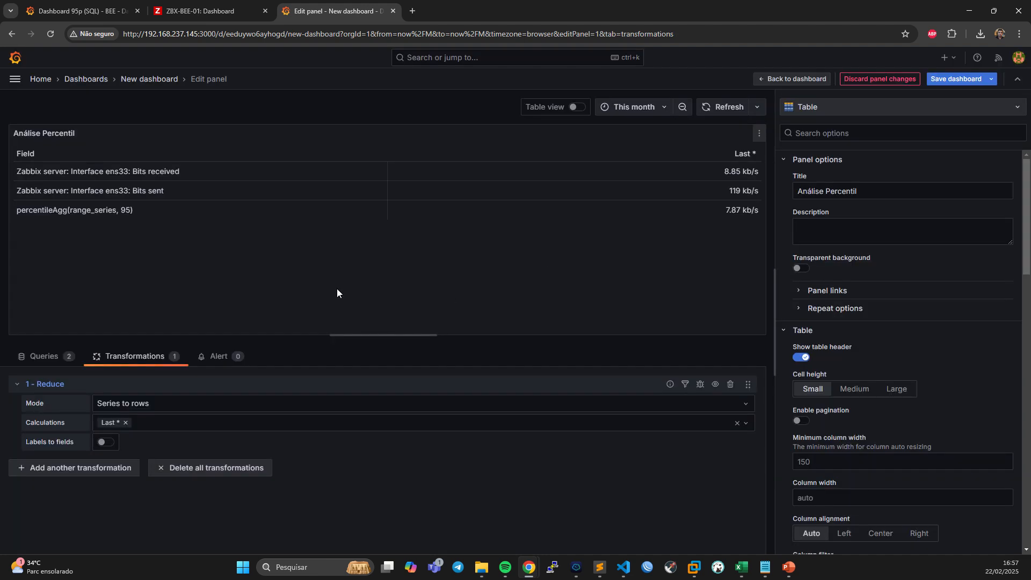
Return to the dashboard, inspect the Análise Percentil data with panel transformations applied, and close the inspection.
left_click(807, 81)
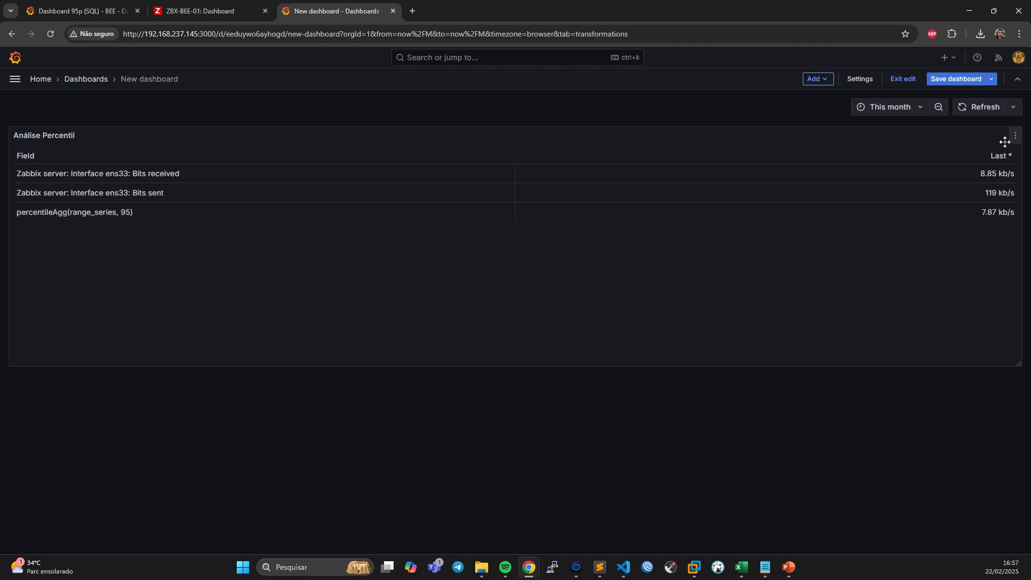
left_click(1012, 137)
left_click(926, 230)
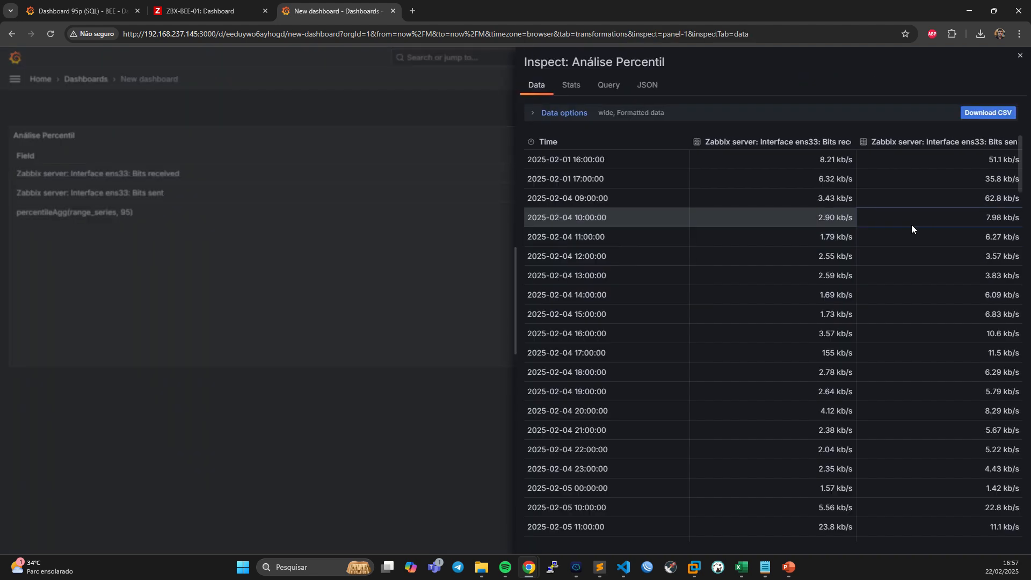
scroll(776, 217, "down", 4)
scroll(777, 218, "up", 4)
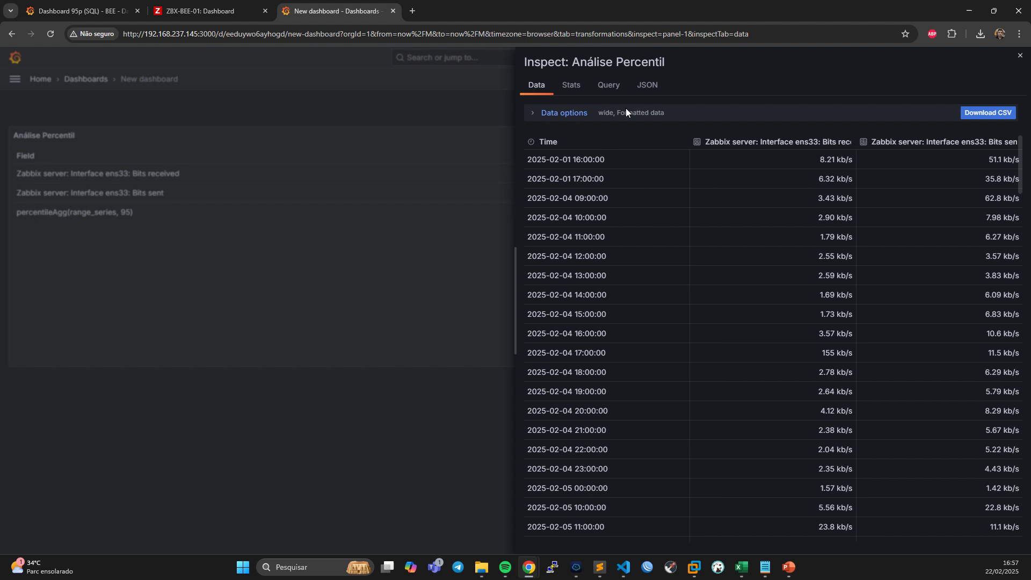
left_click(541, 114)
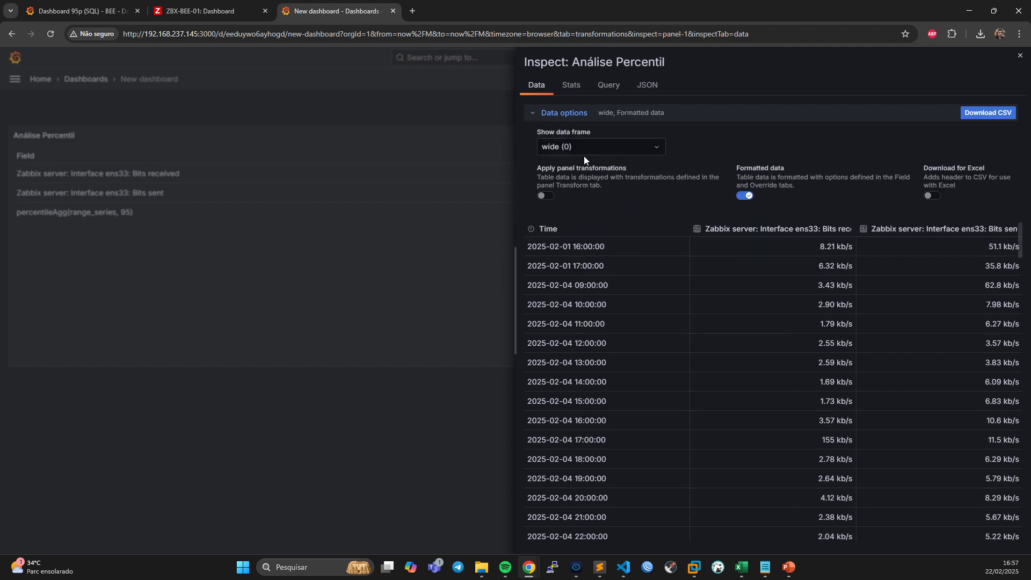
left_click(544, 196)
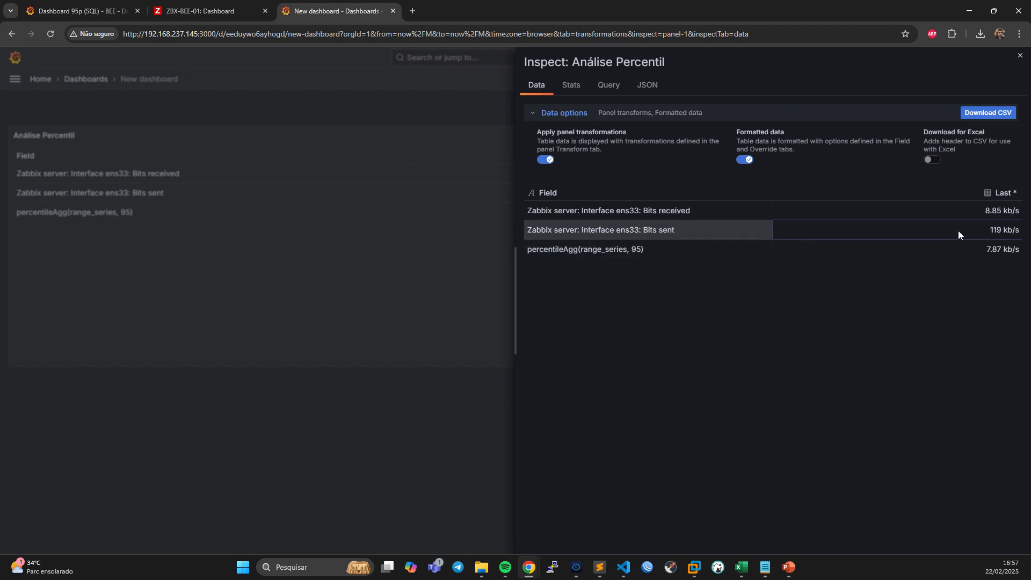
left_click(425, 251)
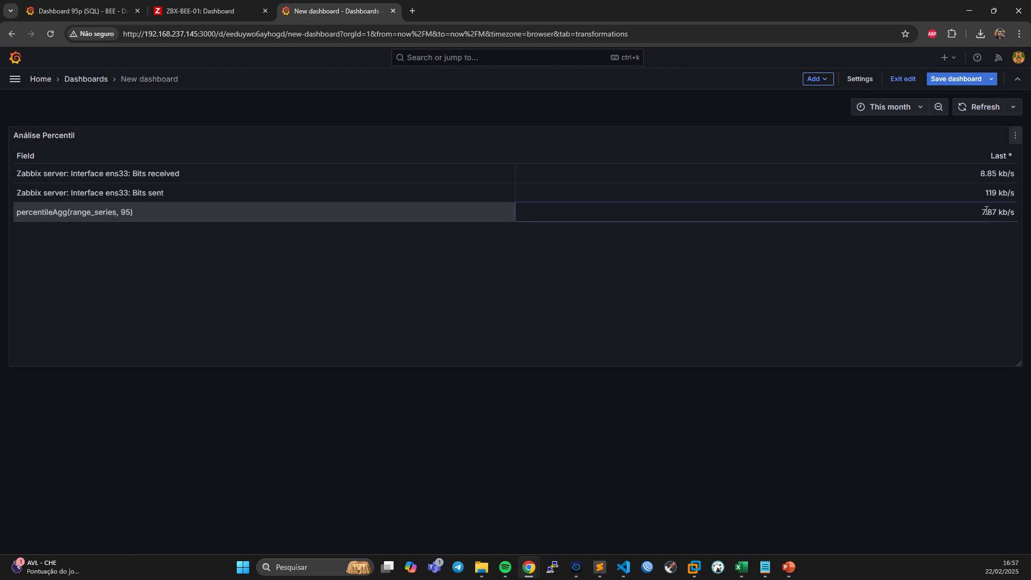
Switch to Zabbix, look up the Linux by Zabbix agent template linked to Zabbix server in the hosts list, and close its details unchanged.
left_click(233, 10)
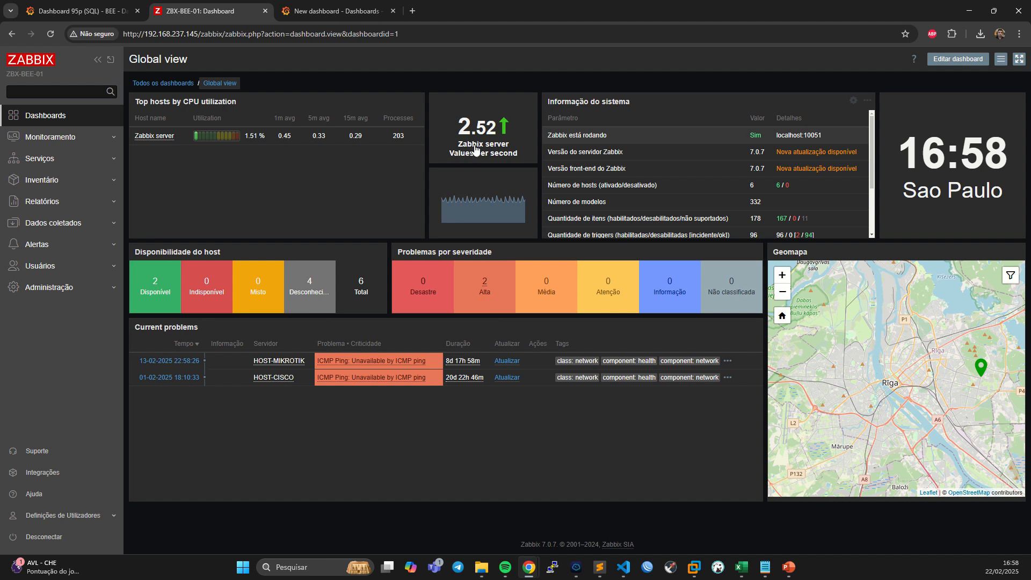
left_click(73, 223)
left_click(28, 292)
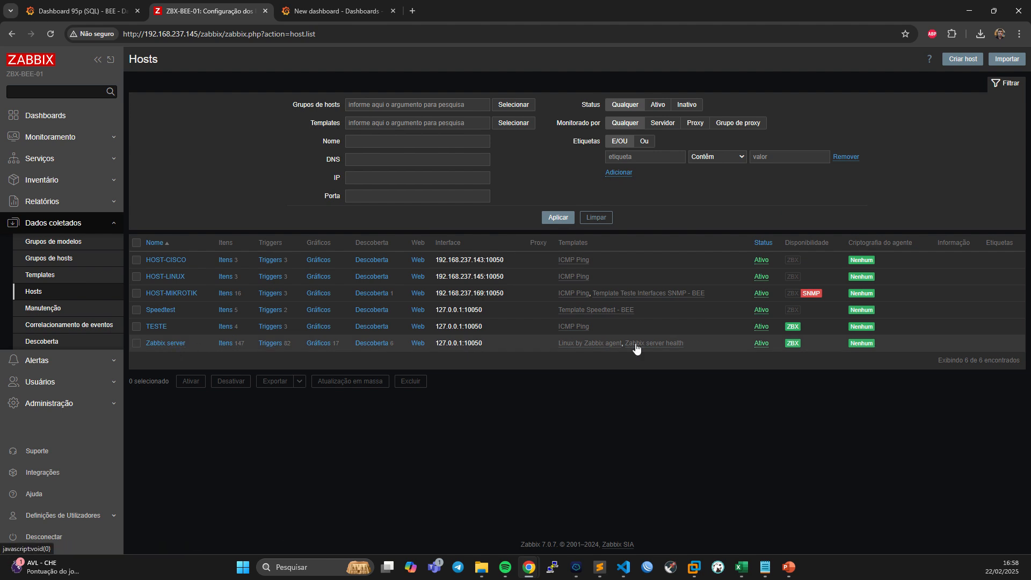
left_click(592, 342)
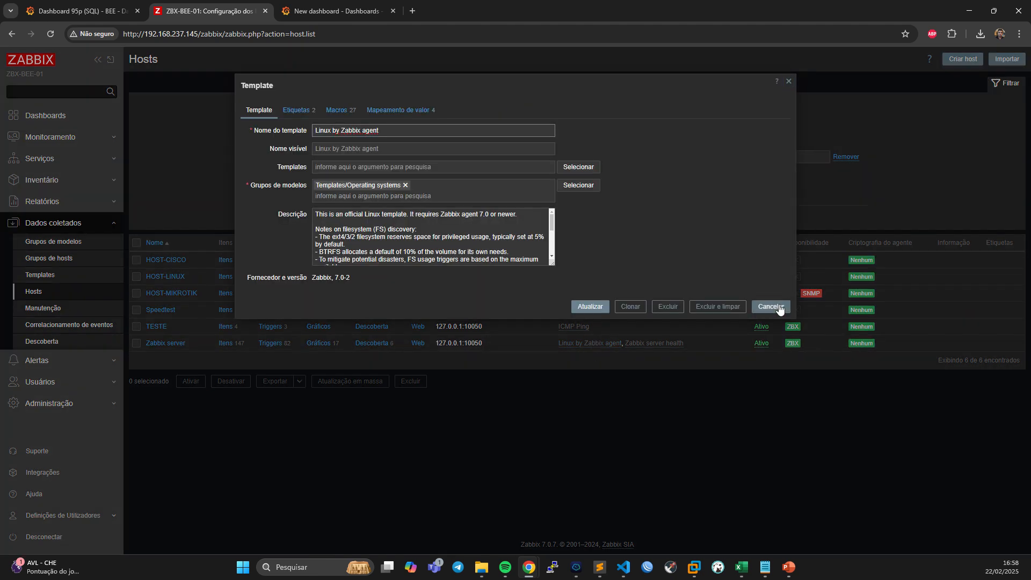
left_click(772, 306)
Filter the Zabbix templates list by the name linux.
left_click(64, 275)
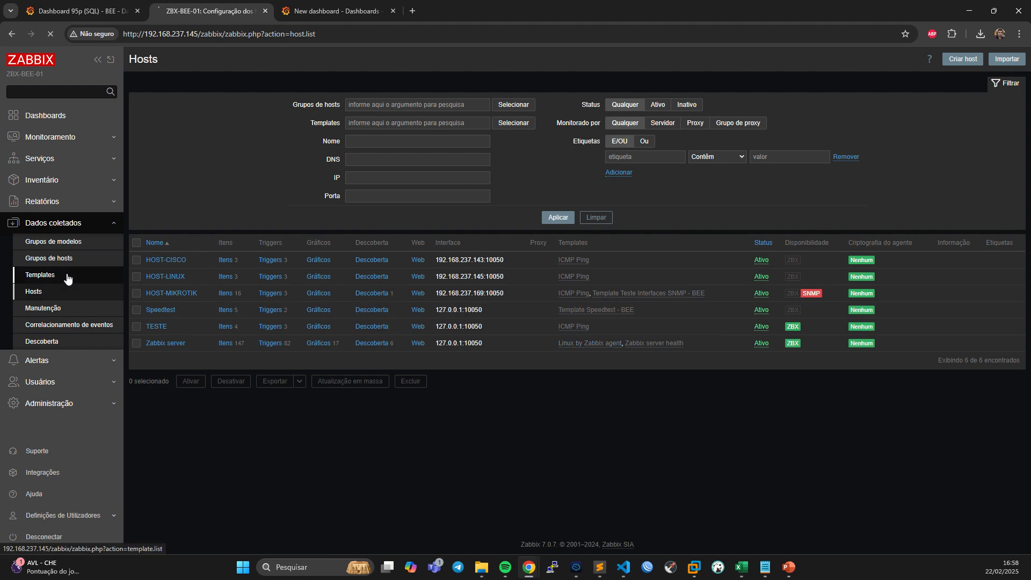
left_click_drag(403, 143, 337, 144)
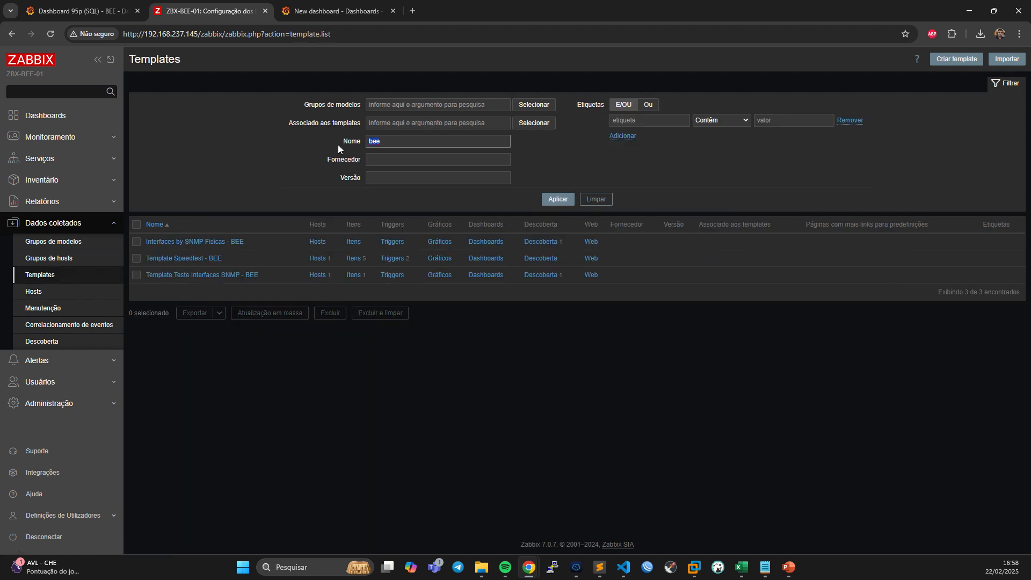
type("zab")
key("BackSpace")
key("BackSpace")
key("BackSpace")
type("linux")
key("Return")
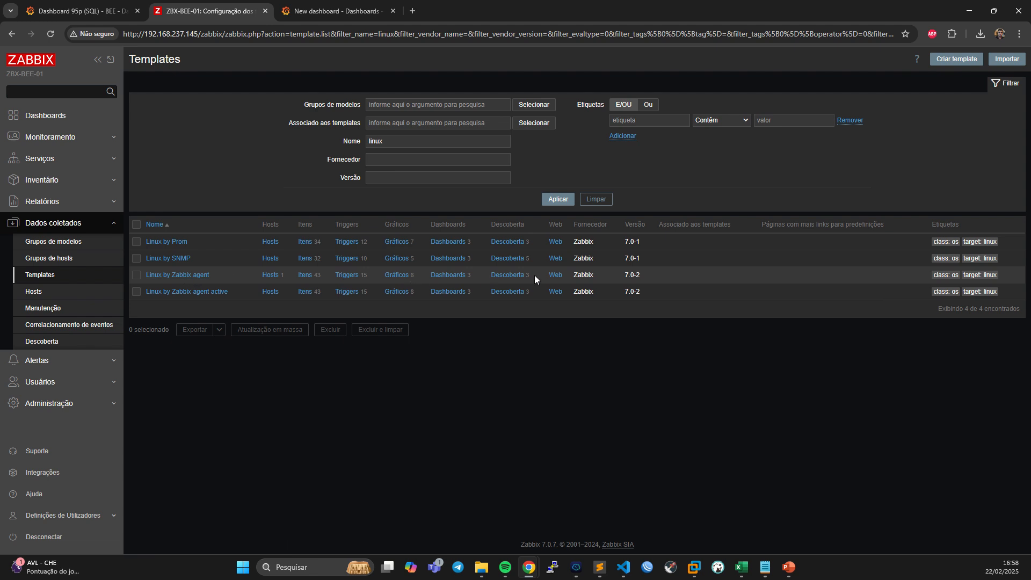
Examine the item prototypes and graph prototypes of Network interface discovery in the Linux by Zabbix agent template.
left_click(504, 276)
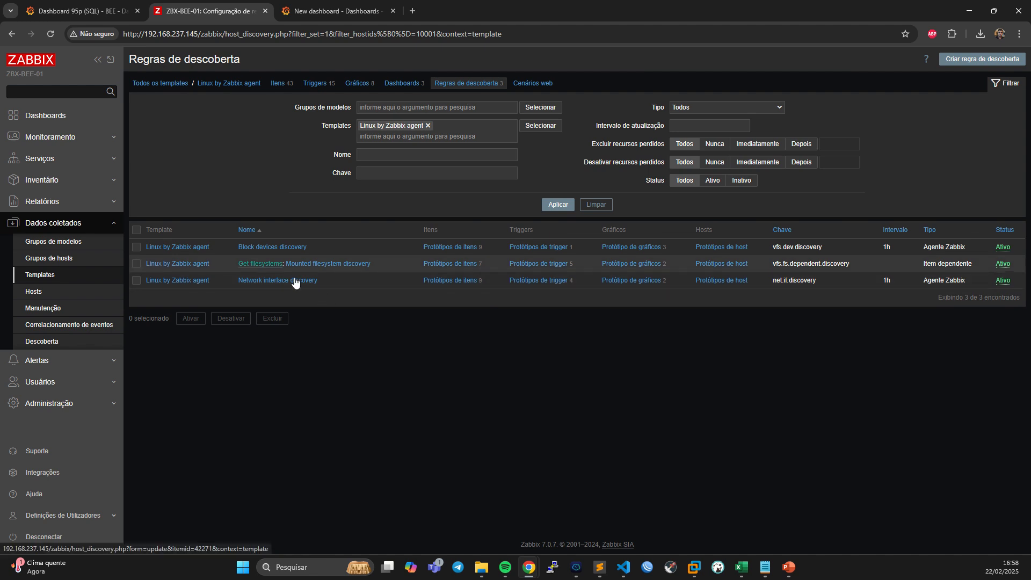
left_click(436, 282)
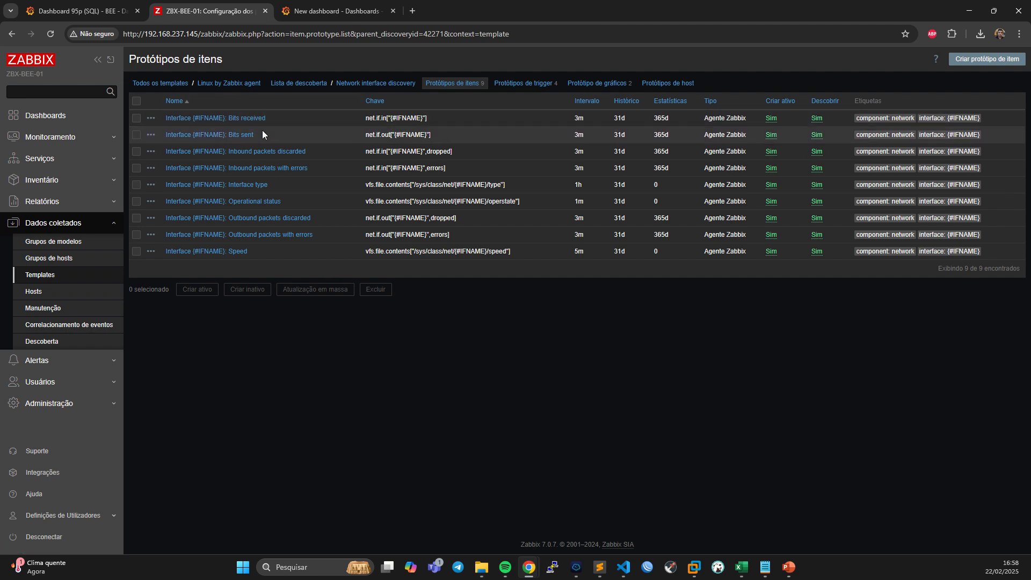
left_click(589, 89)
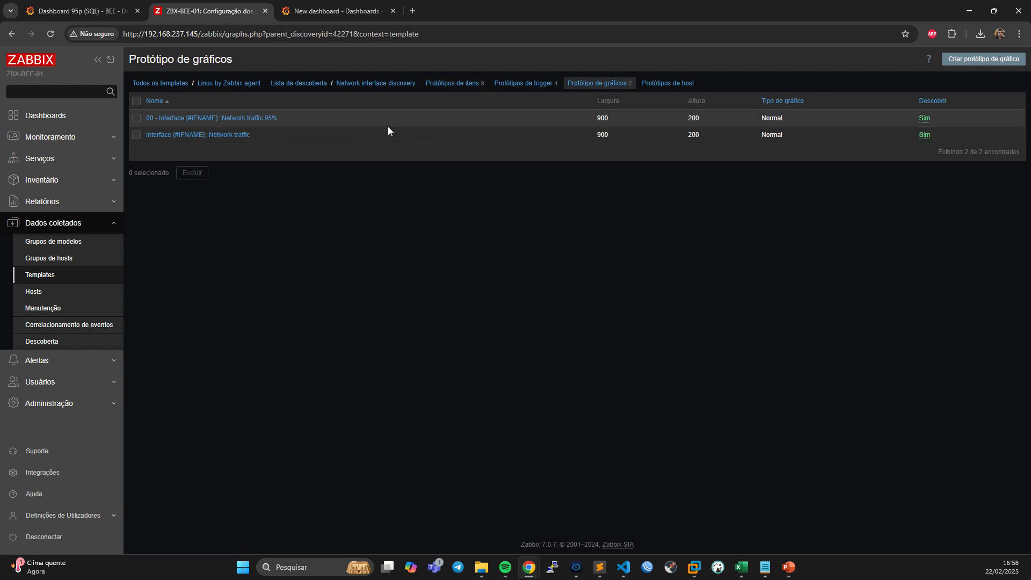
Review the settings of the Interface {#IFNAME}: Network traffic graph prototype and return to the graph prototypes list.
left_click_drag(267, 140, 143, 140)
left_click(226, 137)
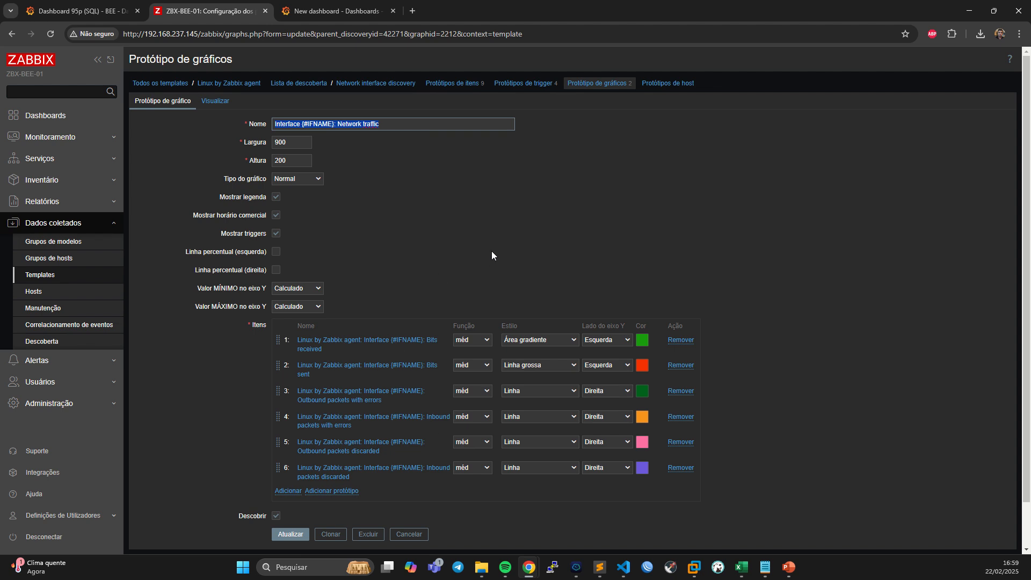
left_click(596, 83)
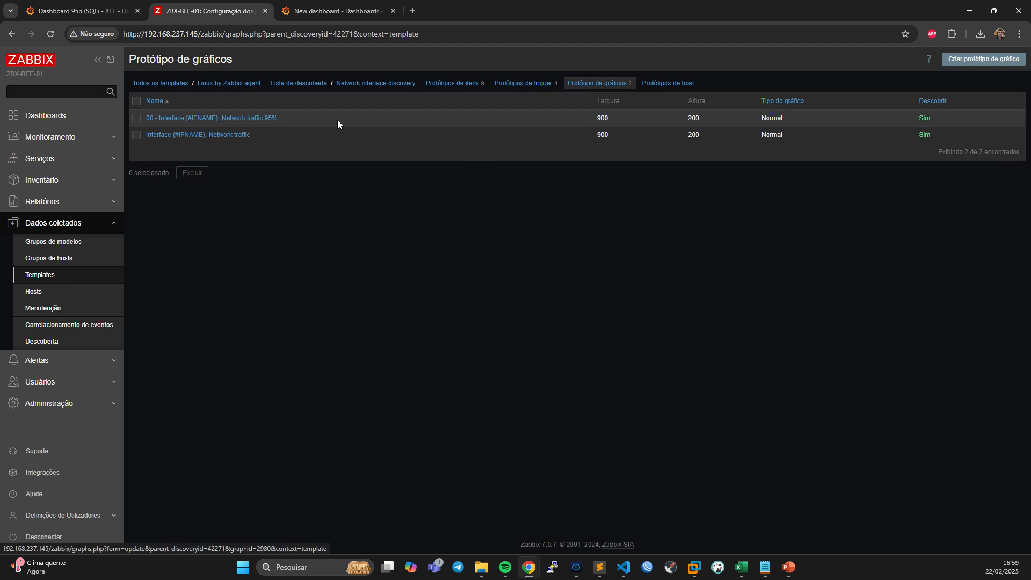
Review the percentile lines and the Bits sent Y-axis side options of the 00 - Interface {#IFNAME}: Network traffic 95% graph prototype.
left_click(240, 118)
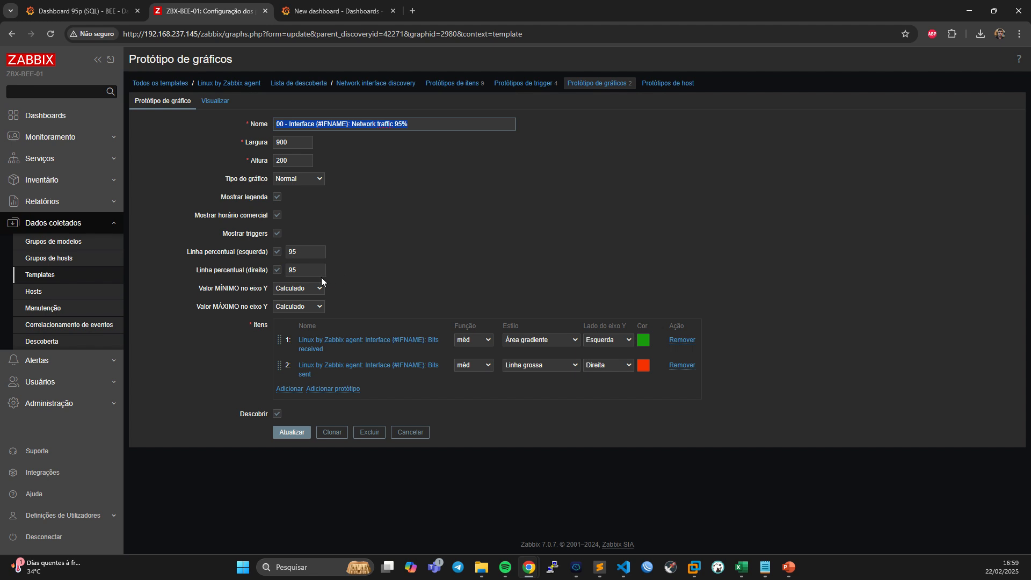
double_click(307, 251)
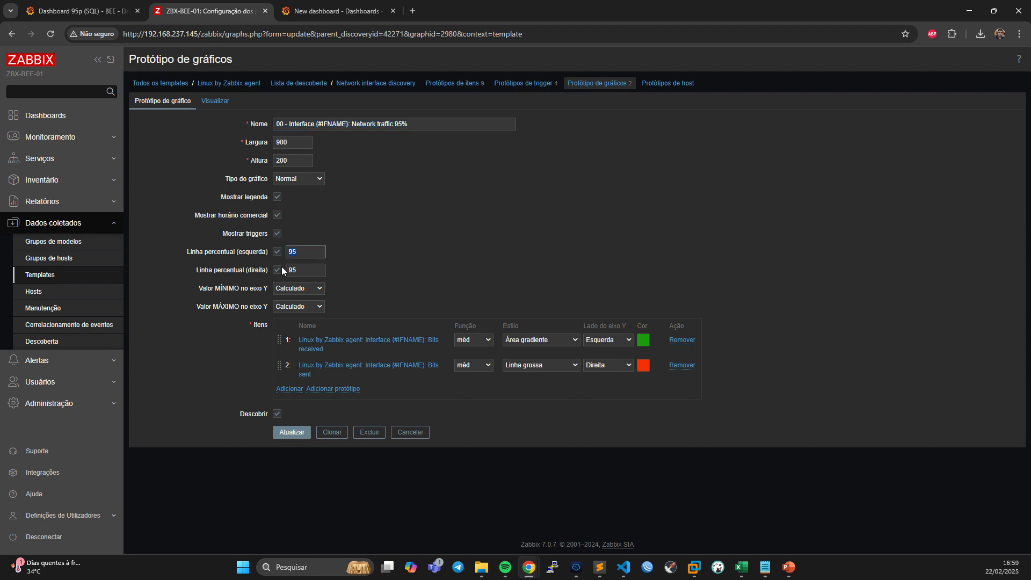
double_click(303, 270)
left_click(612, 367)
left_click(614, 366)
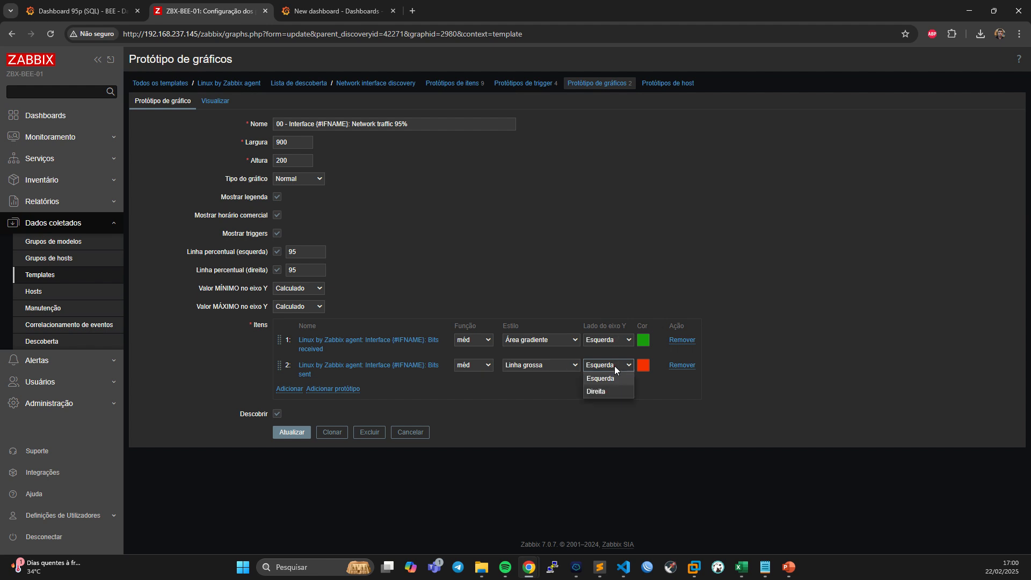
left_click(600, 392)
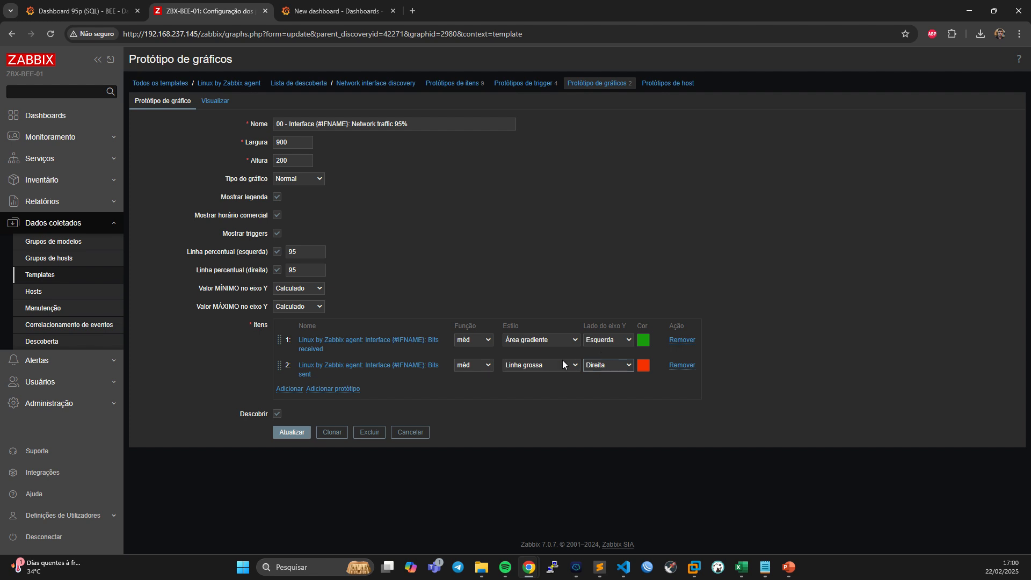
Execute the Network interface discovery rule immediately on the Zabbix server host.
left_click(108, 291)
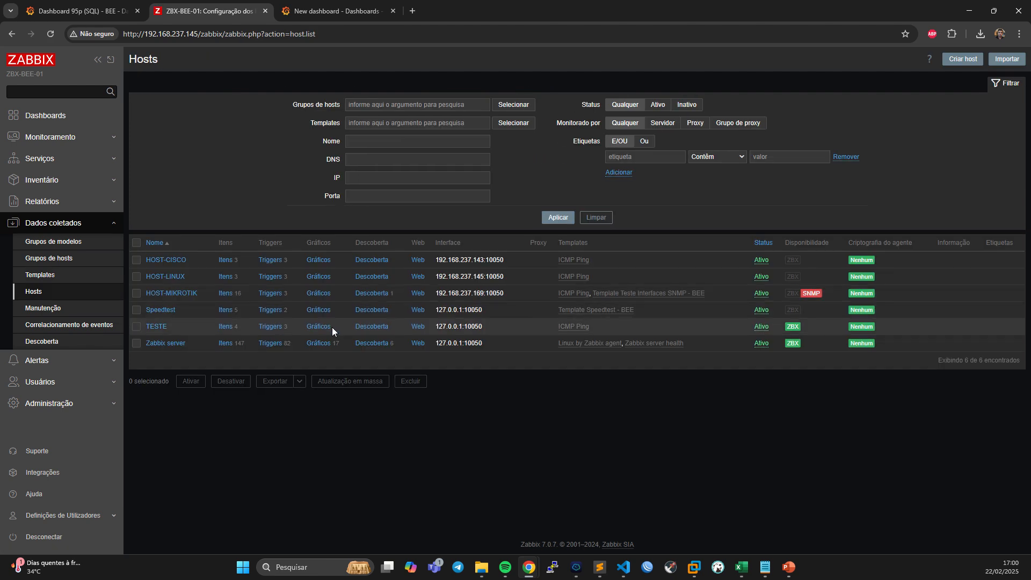
left_click(372, 343)
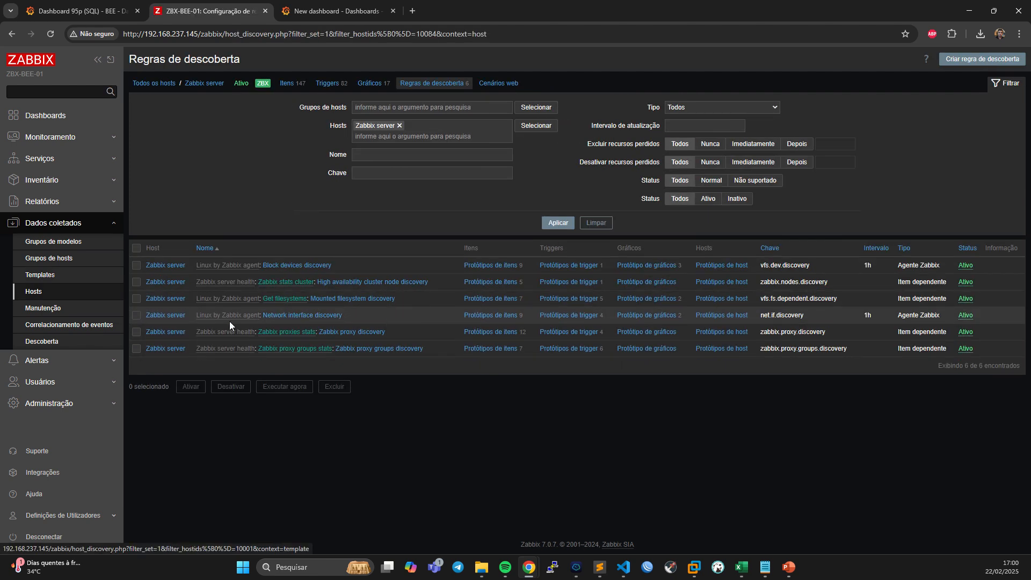
left_click(137, 316)
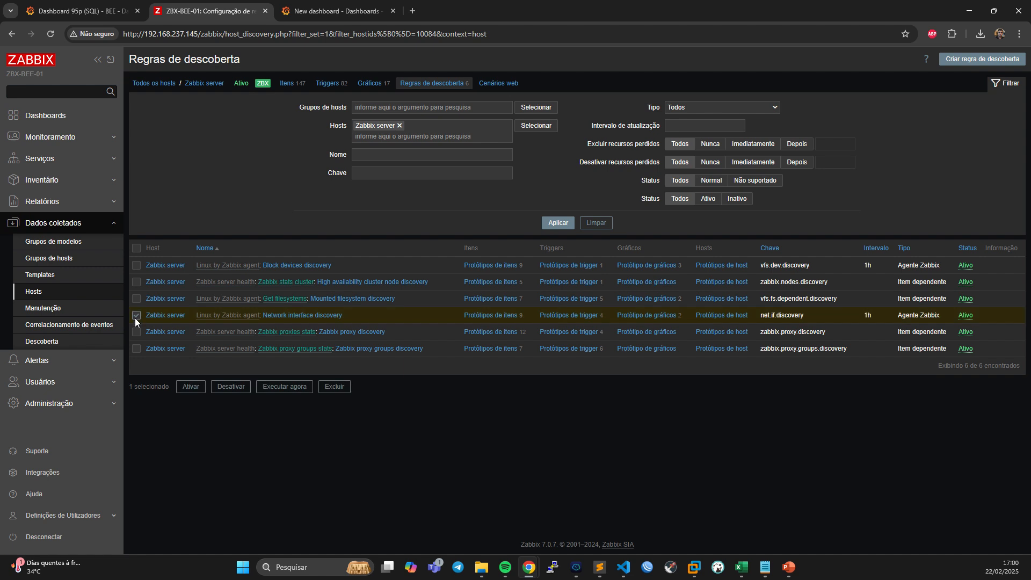
left_click(283, 387)
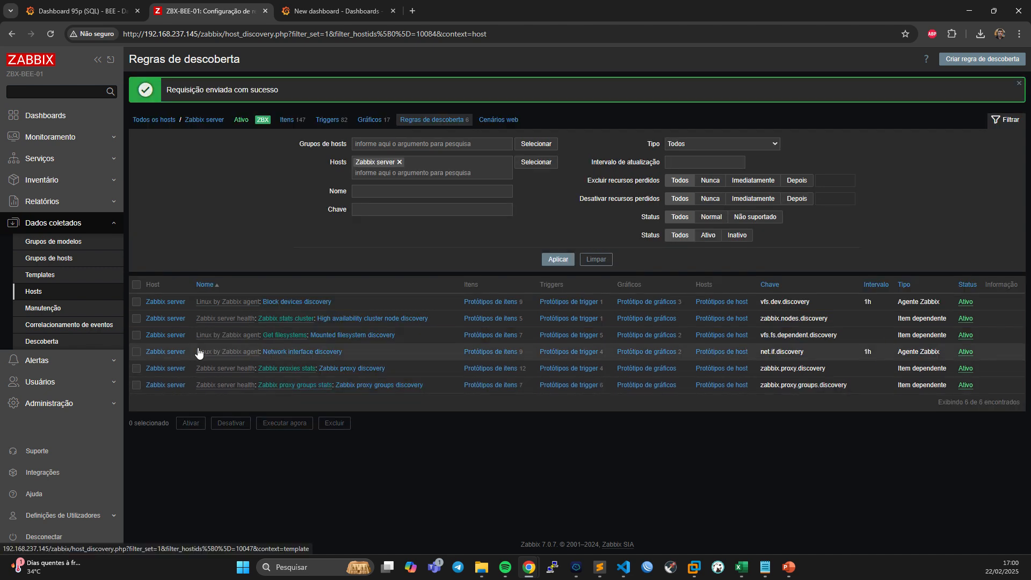
left_click(137, 352)
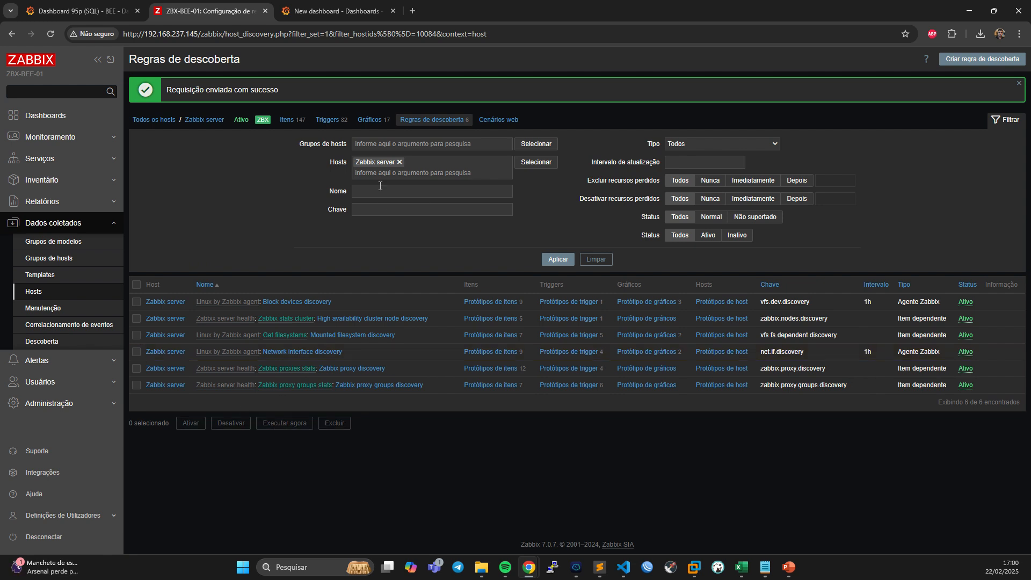
Open the Zabbix server host's 00 - Interface ens33: Network traffic 95% graph and preview its percentile lines.
left_click(370, 119)
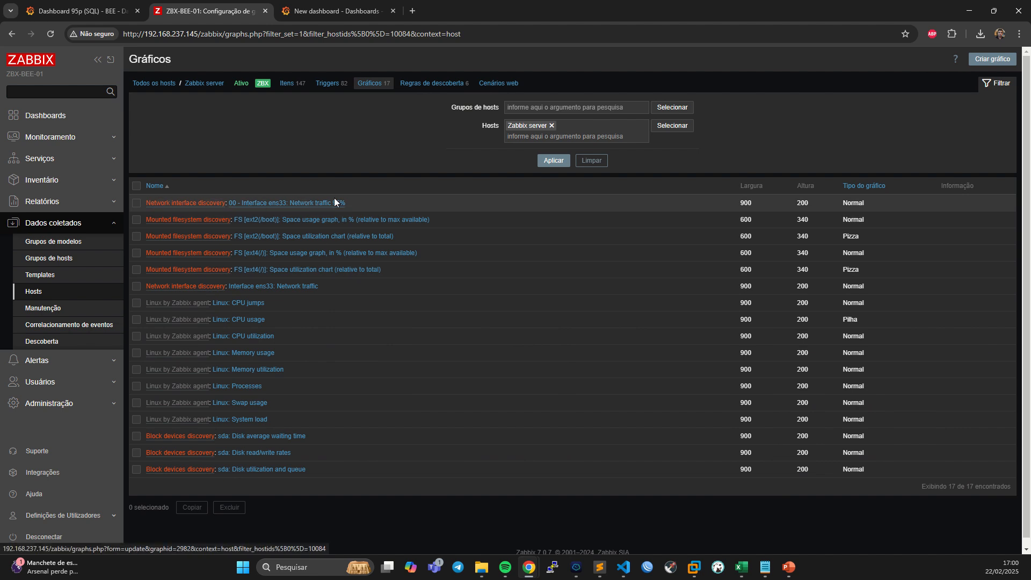
left_click(317, 205)
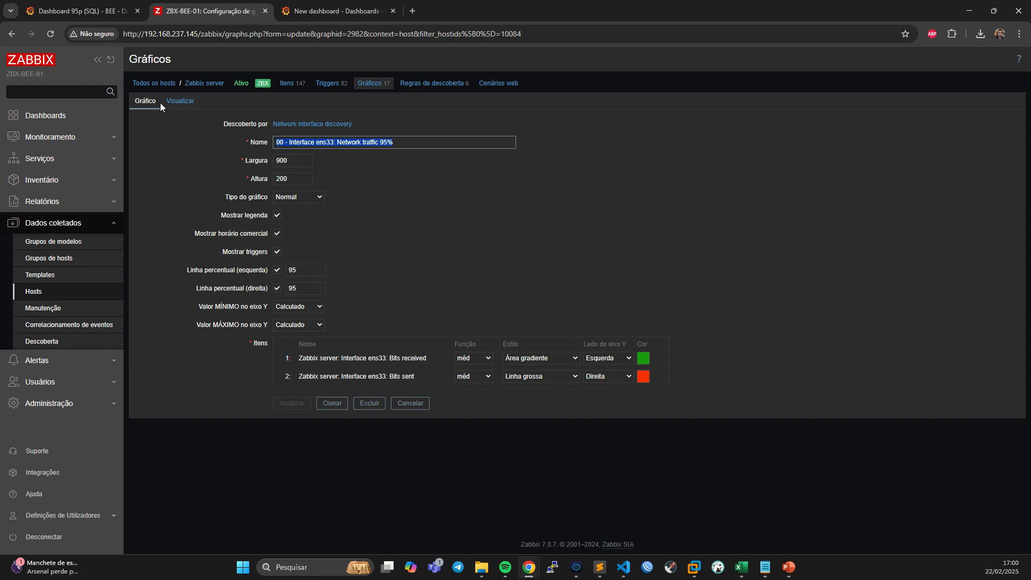
left_click(178, 102)
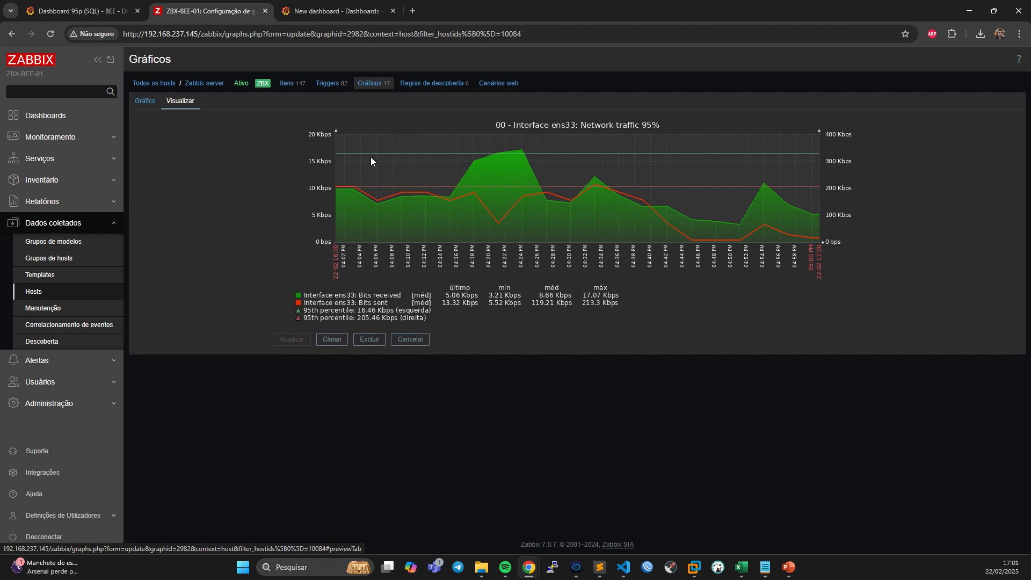
Open the monitoring graphs of the Zabbix server host.
left_click(51, 137)
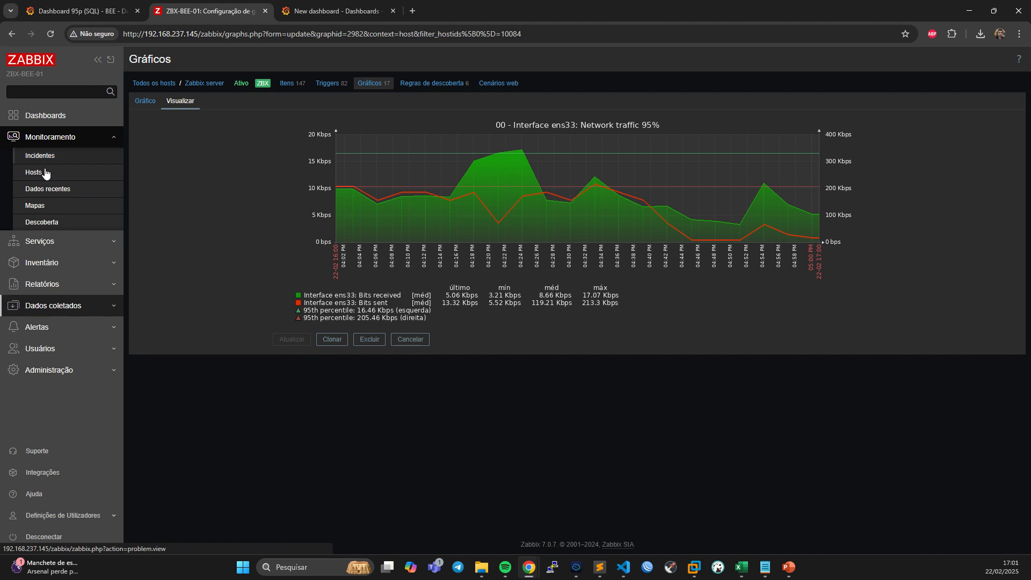
left_click(85, 172)
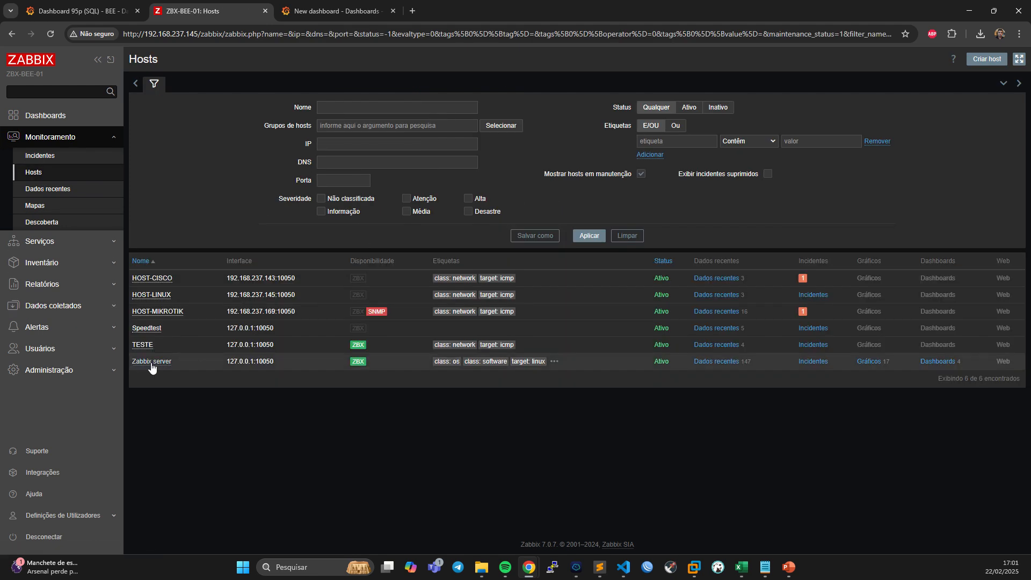
left_click(867, 363)
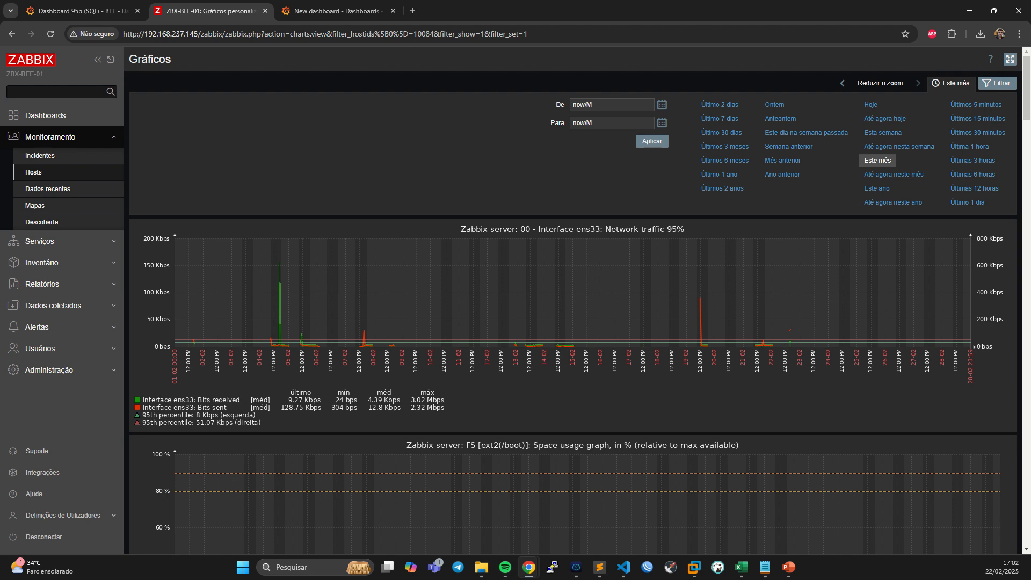
Switch to Visual Studio Code and review the numpy import and the percentile calculation in bee_95p.py.
key("alt+Tab")
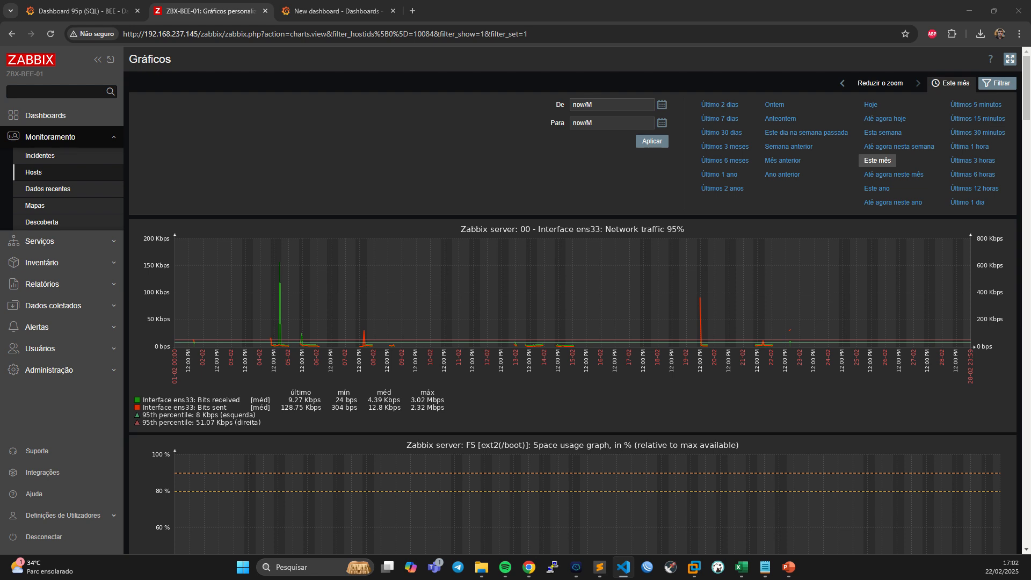
left_click_drag(1030, 102, 656, 83)
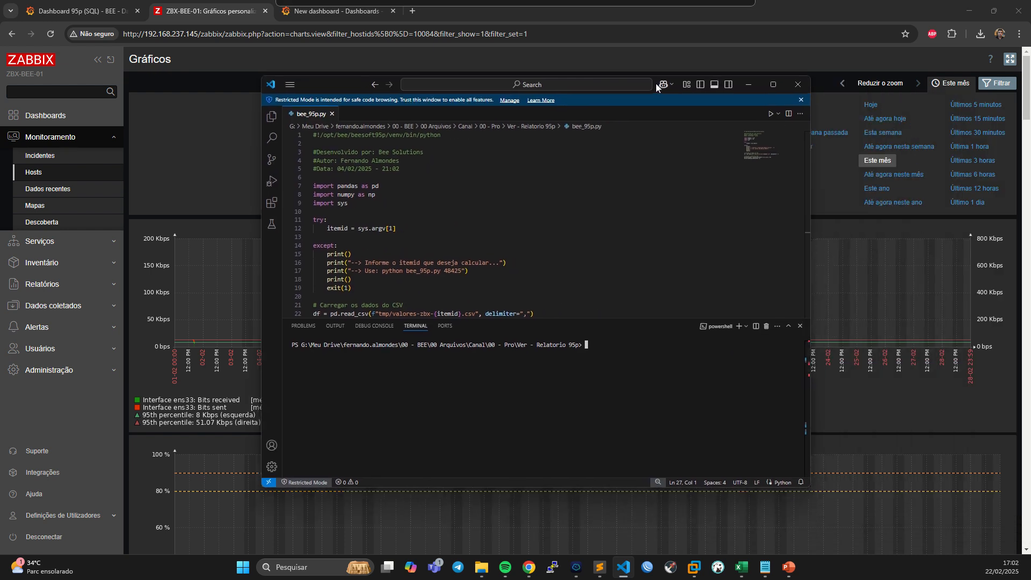
left_click(427, 178)
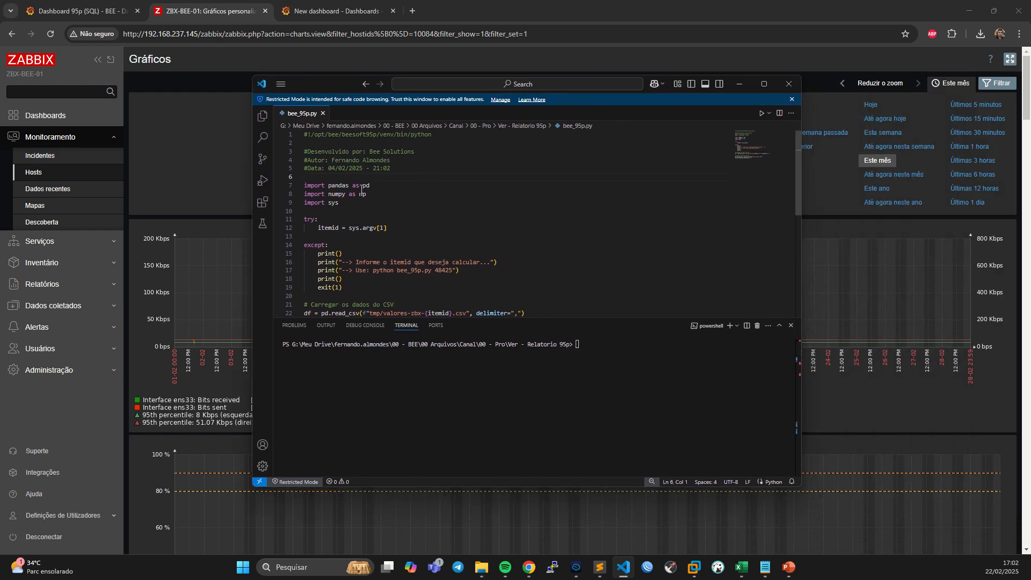
left_click_drag(378, 196, 302, 194)
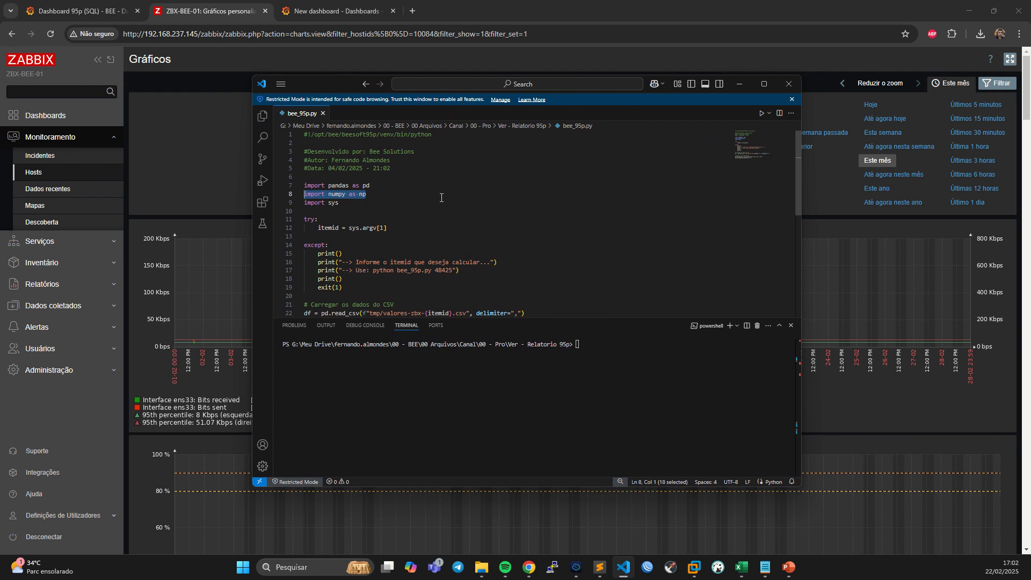
scroll(438, 197, "down", 2)
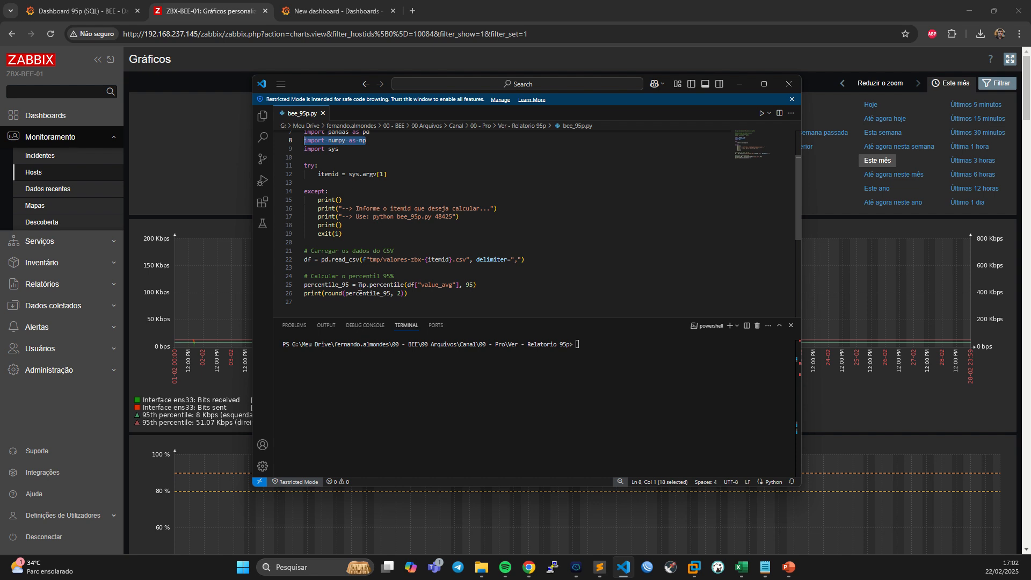
left_click_drag(358, 285, 373, 287)
left_click(398, 288)
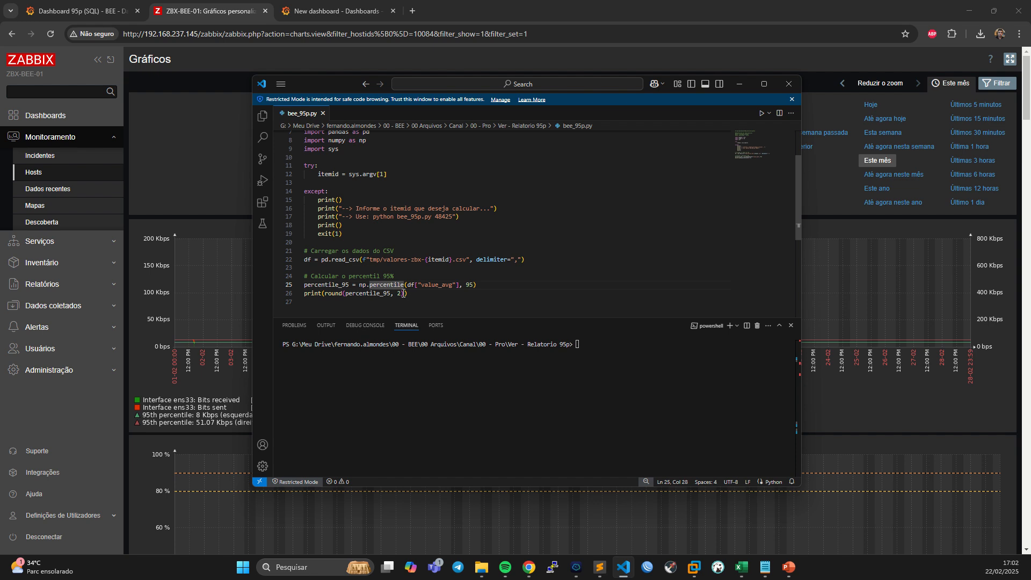
Run bee_95p.py in the terminal for item ID 48425.
left_click(595, 355)
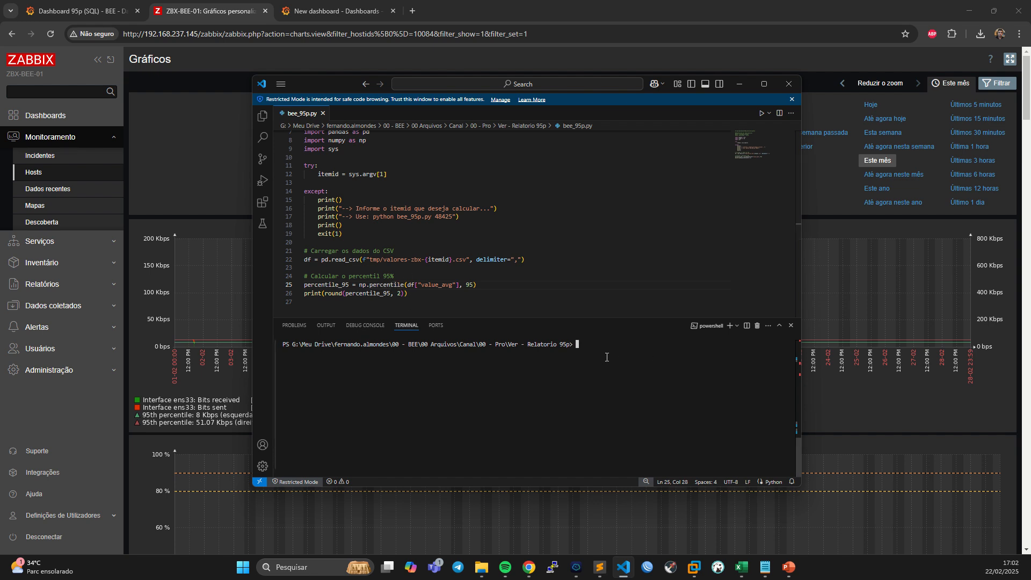
key("Up")
key("Return")
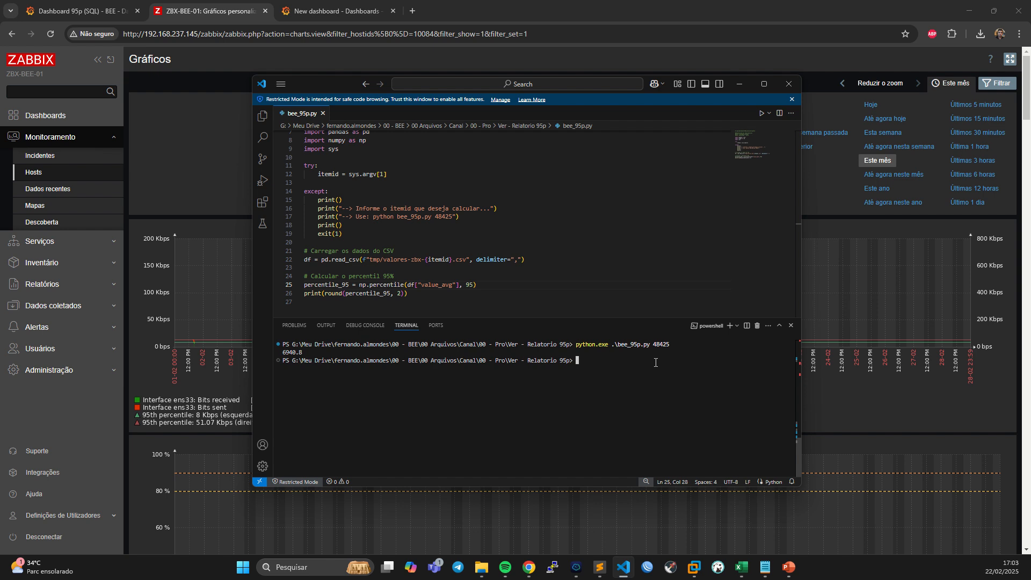
Minimize the code editor, bring the Excel workbook Pasta1 into view and examine its values and percentile columns.
key("alt+Tab")
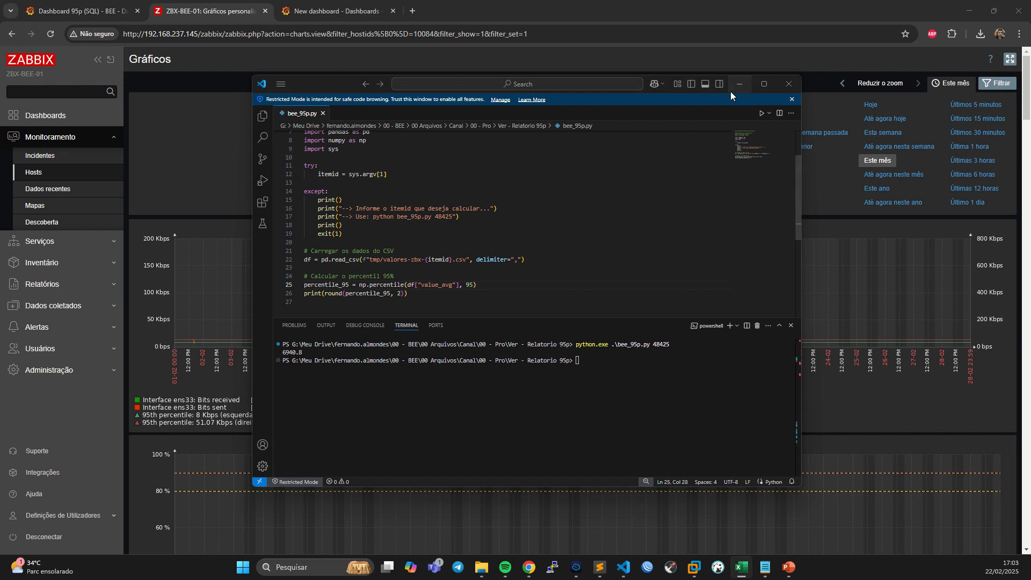
mouse_move(326, 84)
left_mouse_down()
mouse_move(378, 105)
mouse_move(344, 82)
left_mouse_up()
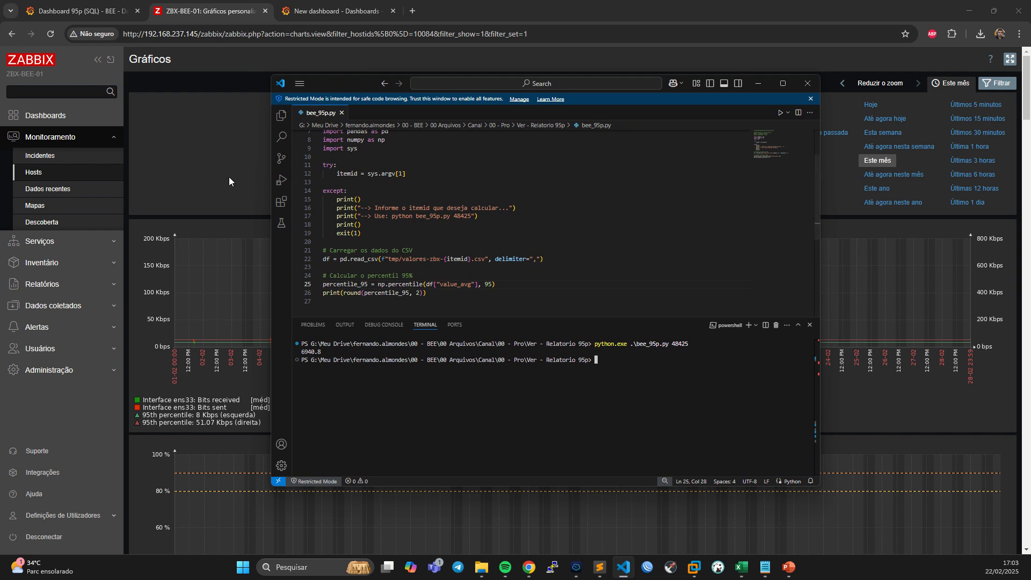
left_click(758, 83)
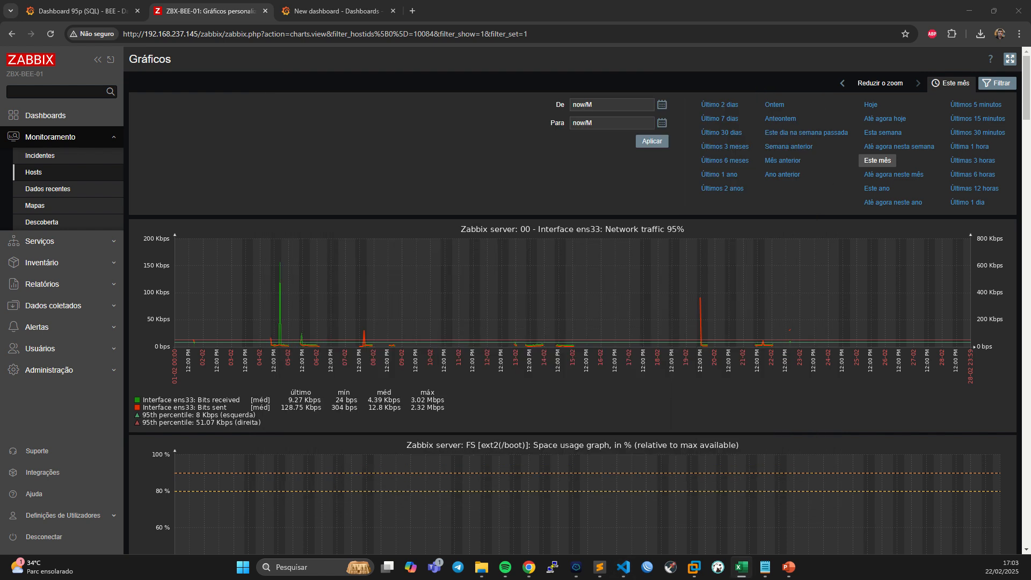
left_click_drag(1030, 129, 566, 95)
left_click(497, 346)
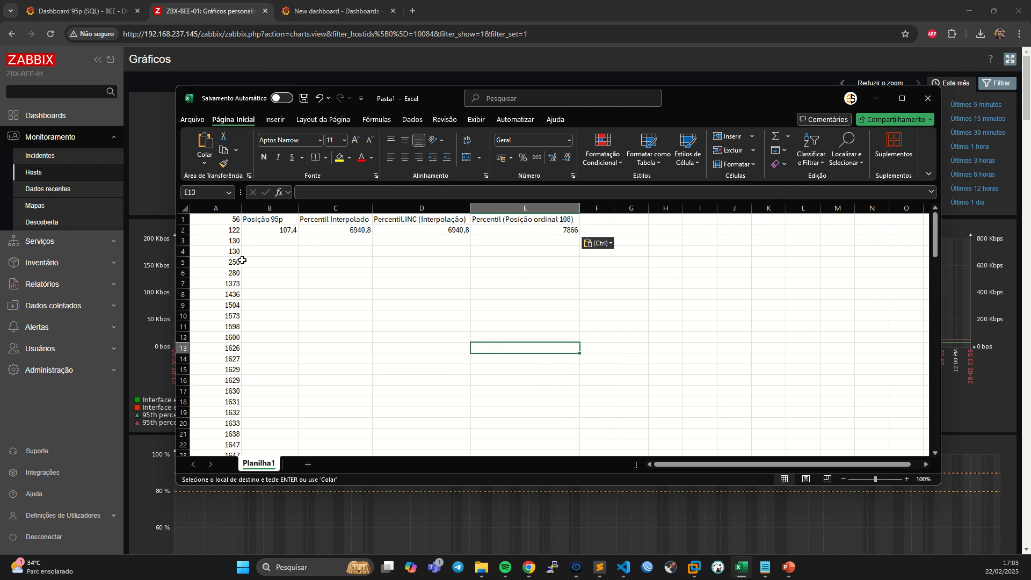
left_click(224, 220)
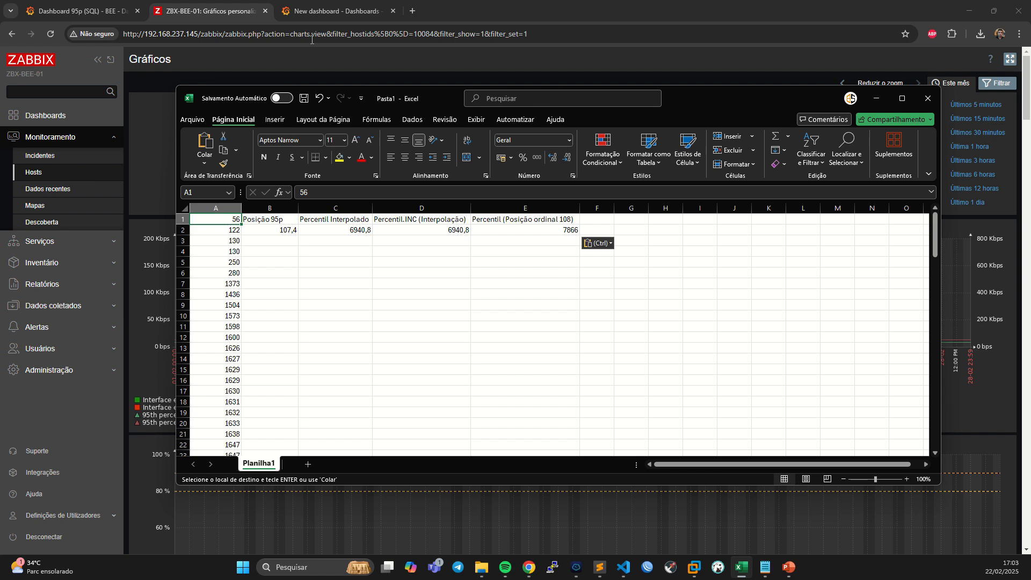
Return to Zabbix, open the Interface ens33: Bits received graph from the latest data and select the item ID in its URL.
left_click(323, 11)
left_click(210, 10)
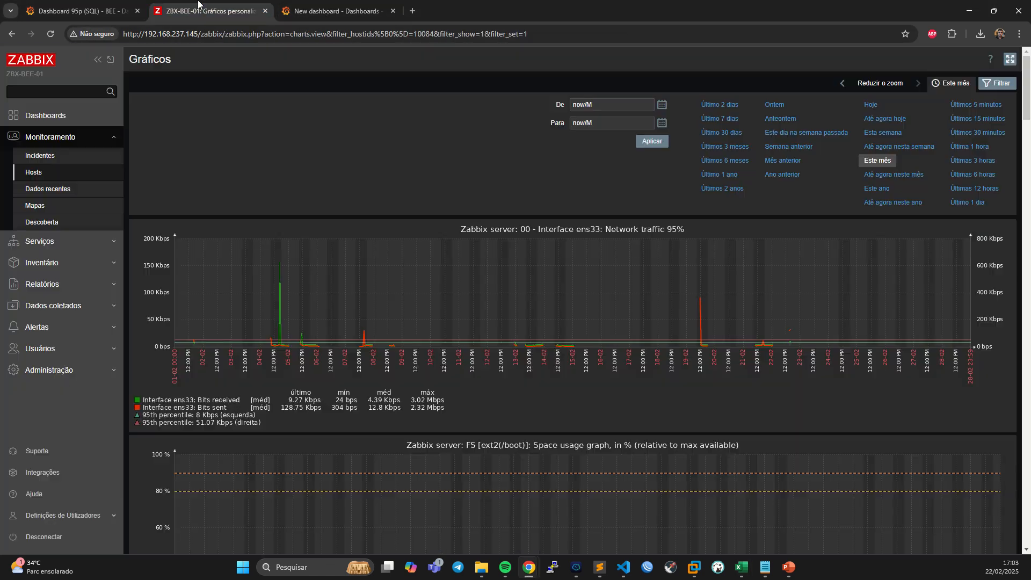
left_click(51, 192)
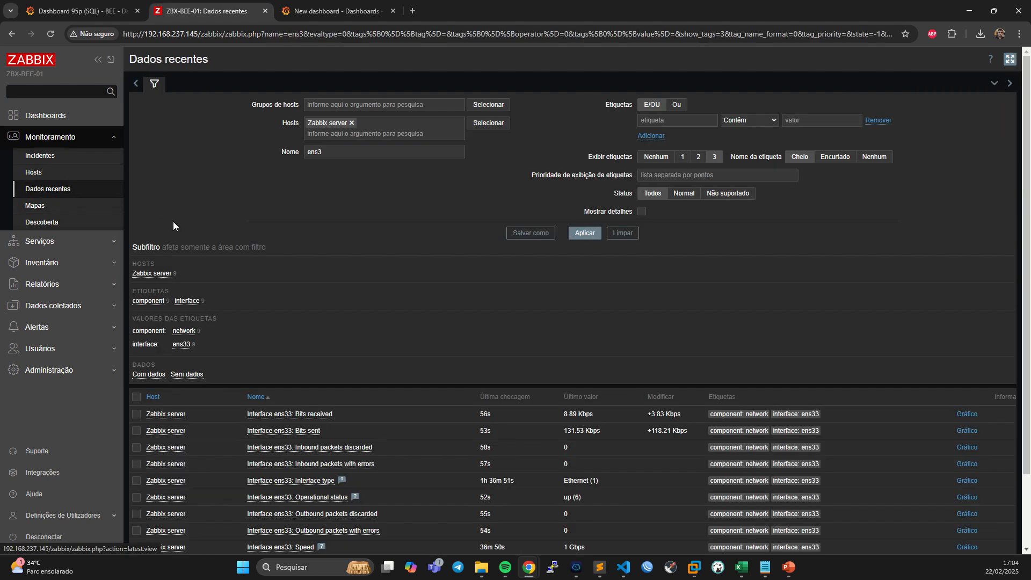
left_click(966, 414)
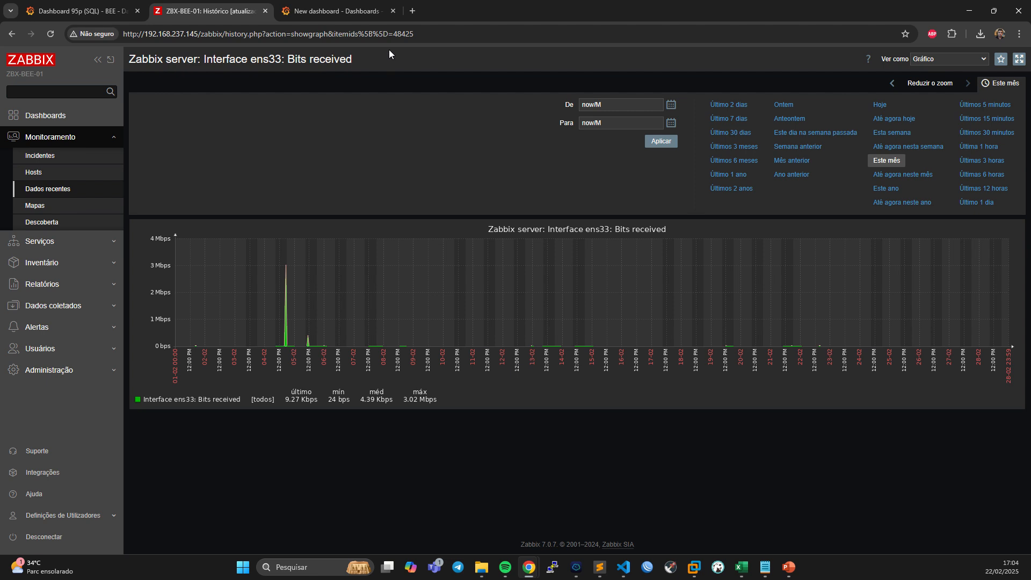
double_click(402, 34)
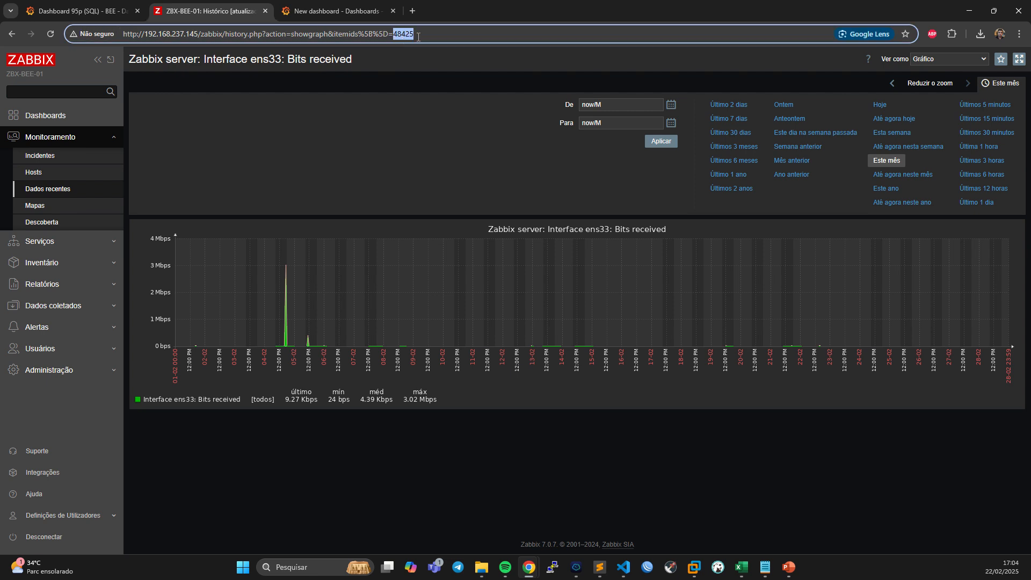
Add a new visualization to the Grafana New dashboard and switch its mysql-zabbix query to code mode.
left_click(334, 12)
left_click(827, 83)
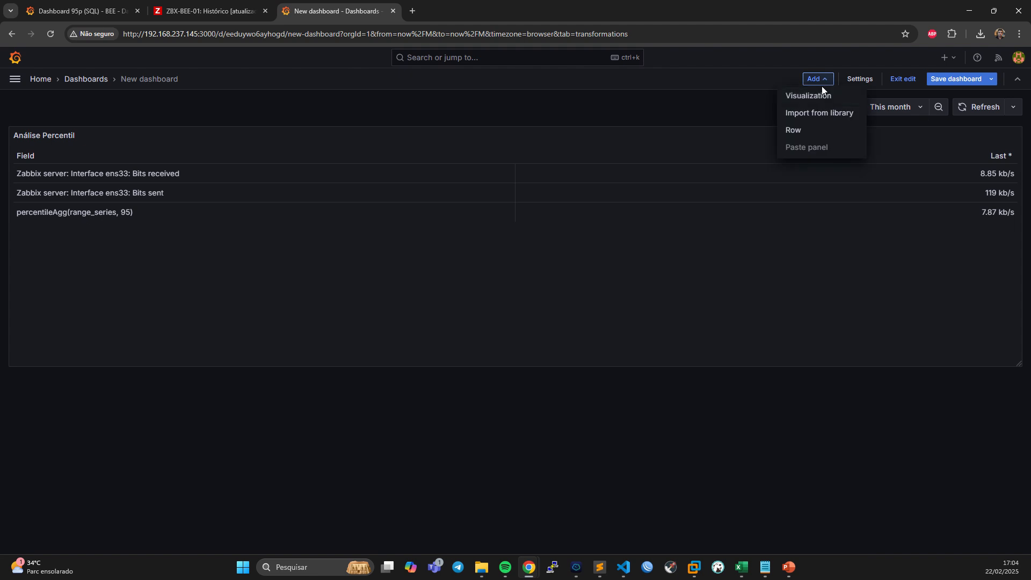
left_click(820, 95)
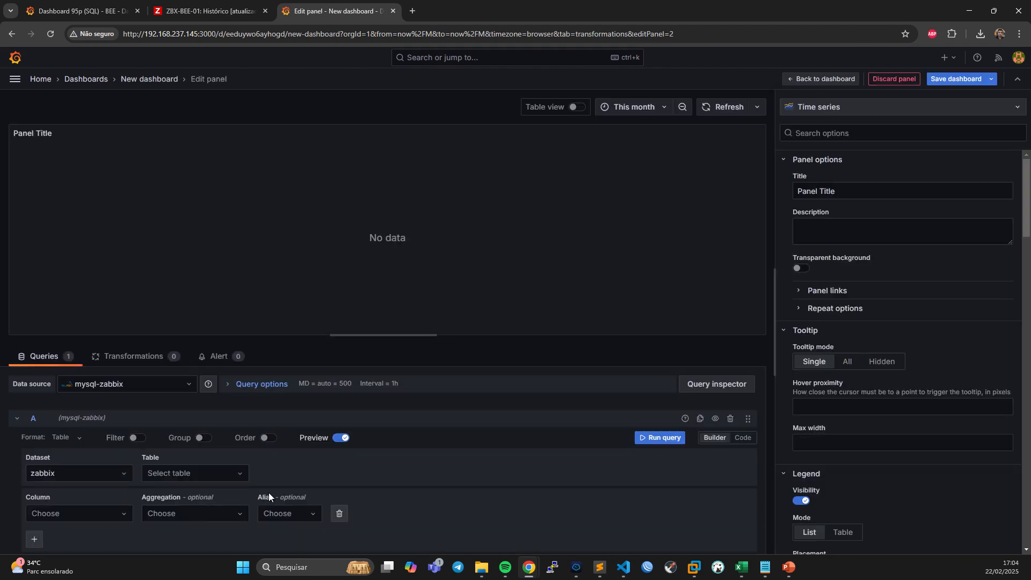
left_click(742, 437)
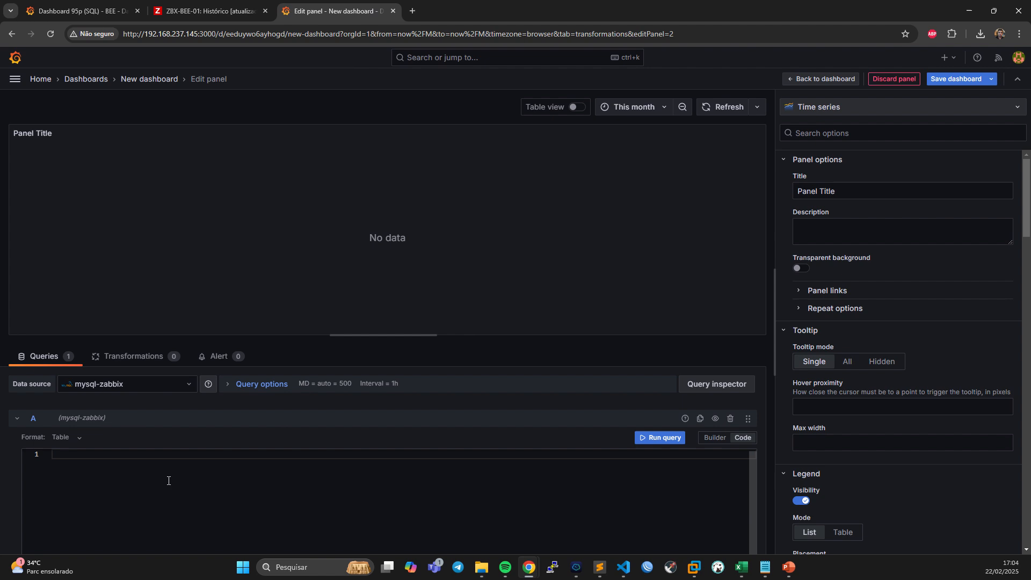
Write and run the query "select value_avg from trends_uint where itemid = 48425;".
type("select ")
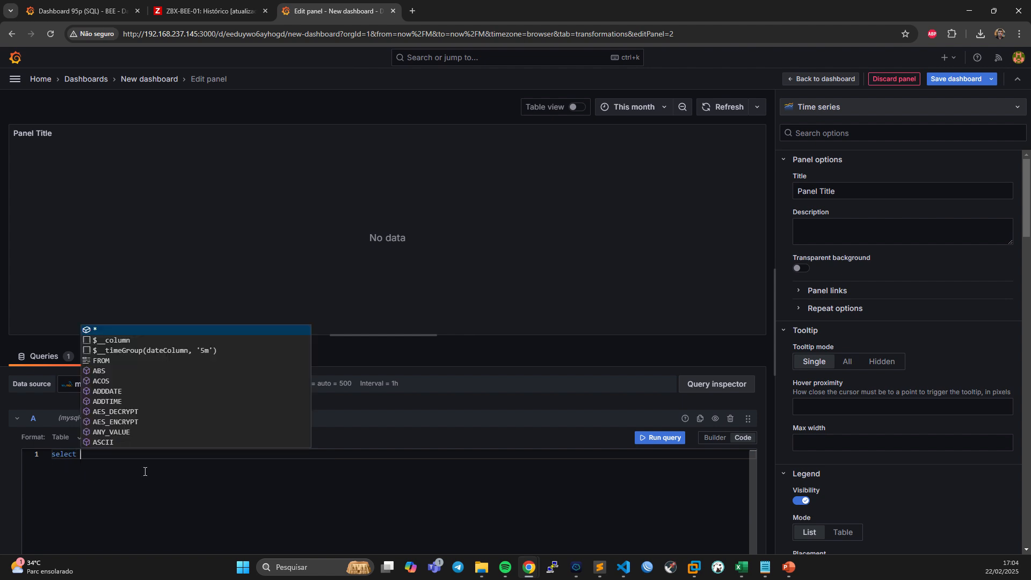
type("value_av")
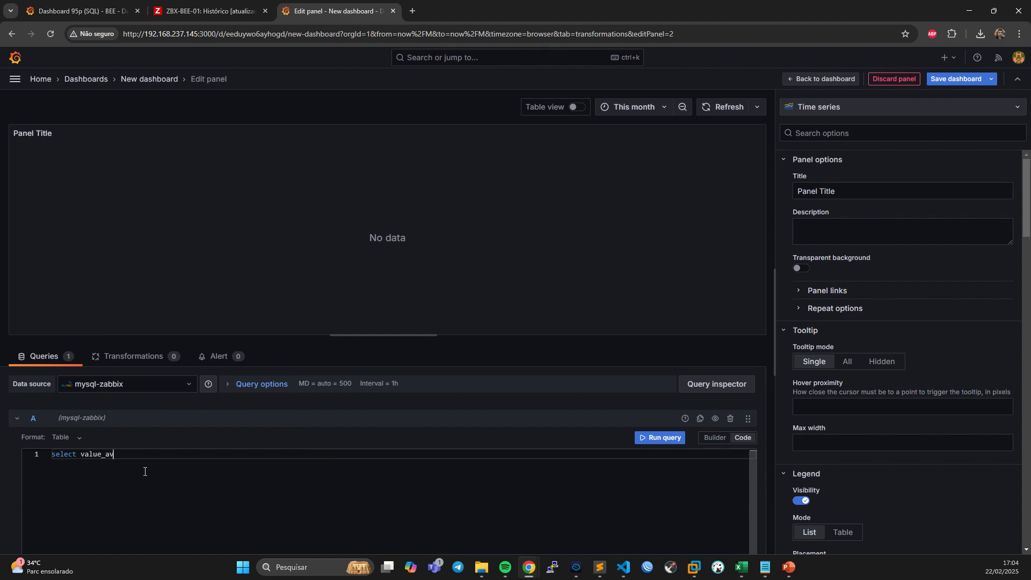
type("g fro")
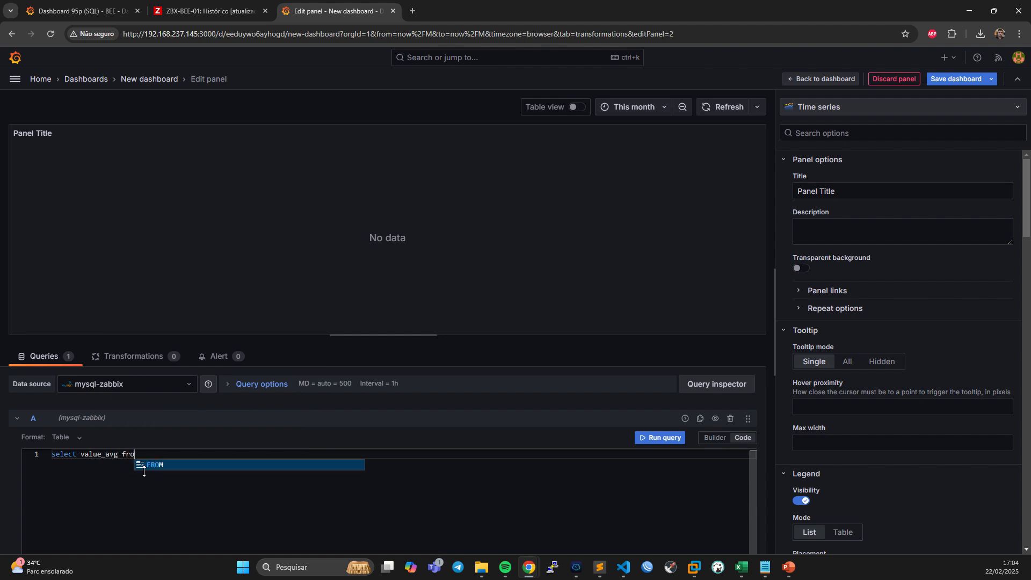
type("m trend")
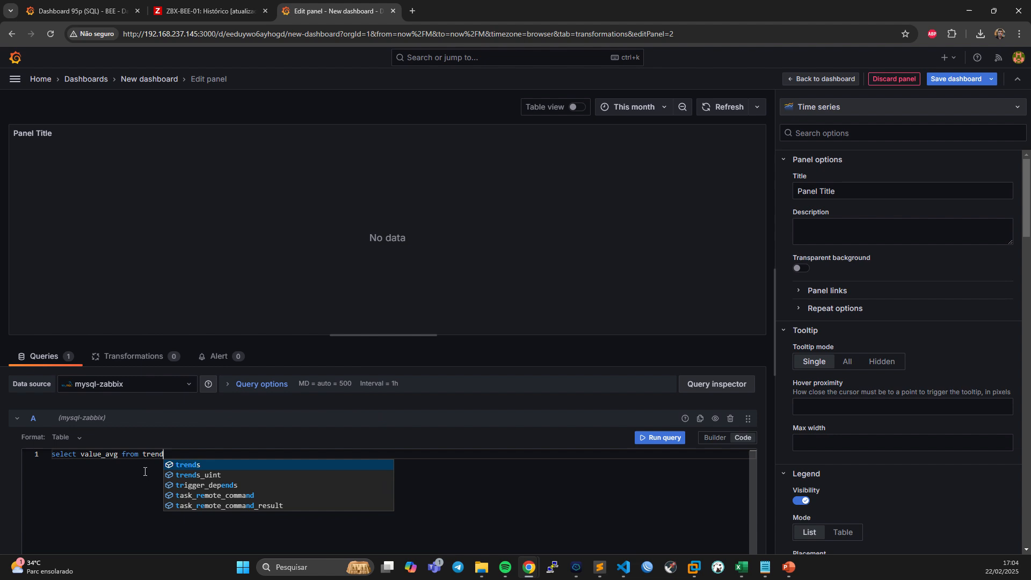
type("s_")
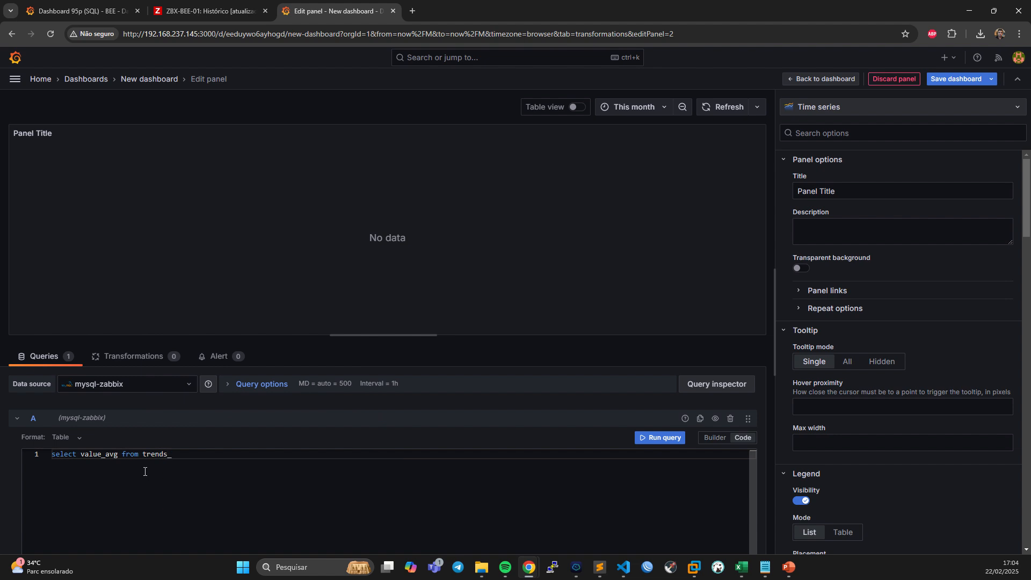
type("uint ")
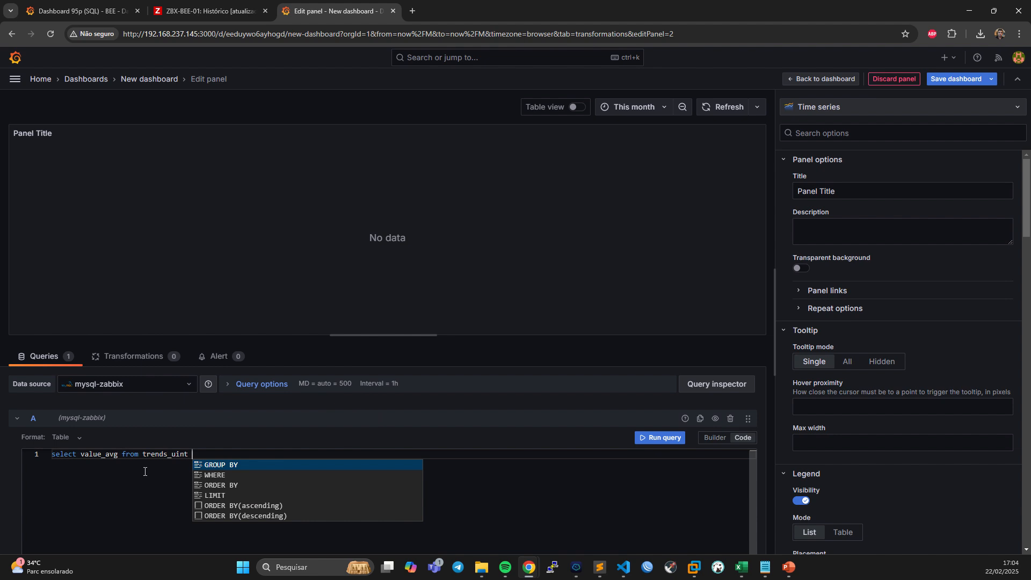
type("where ")
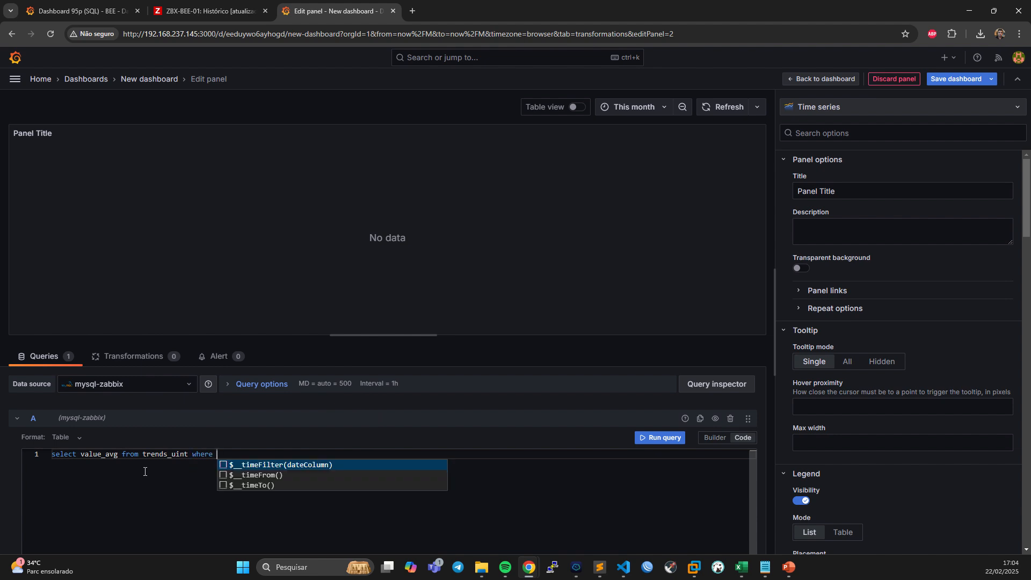
type("itemid = 48425")
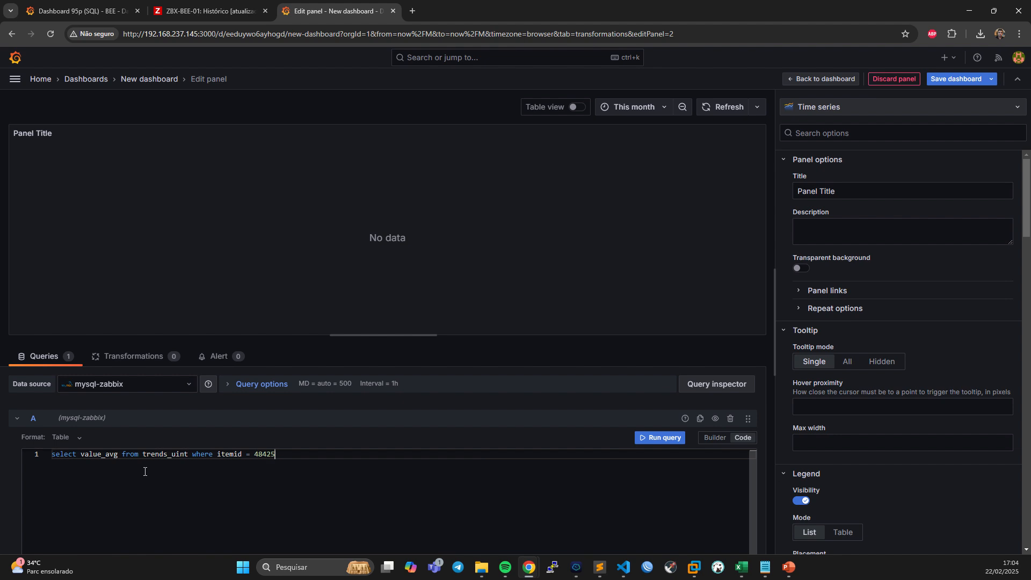
type(";")
left_click(656, 438)
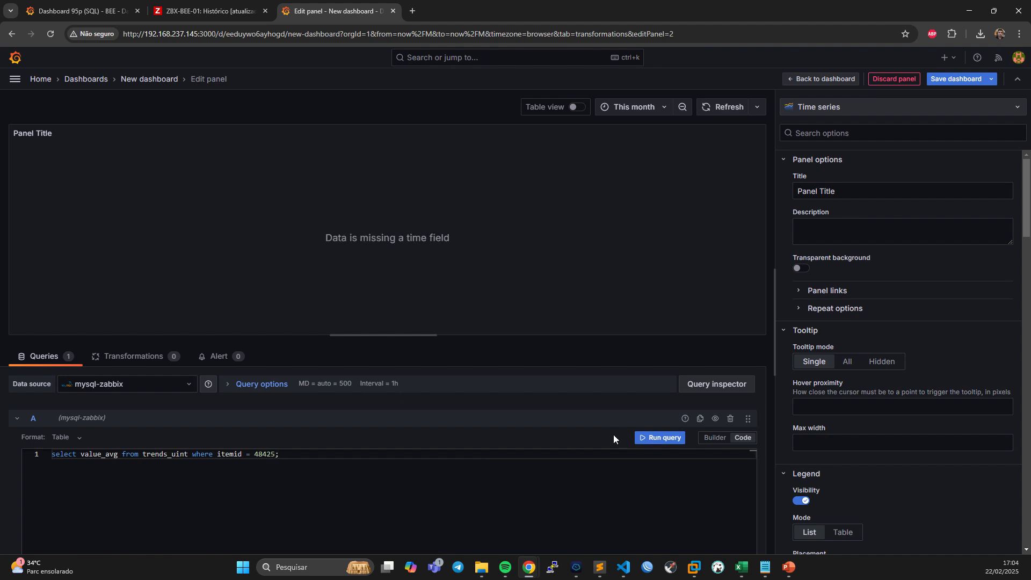
Change the panel's visualization type from time series to Table.
left_click(830, 107)
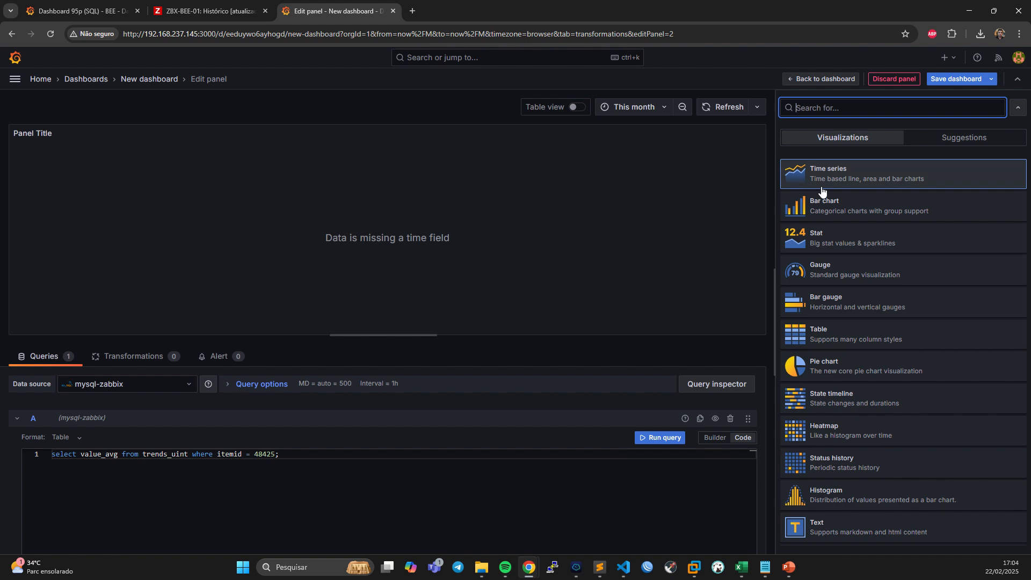
scroll(835, 494, "down", 2)
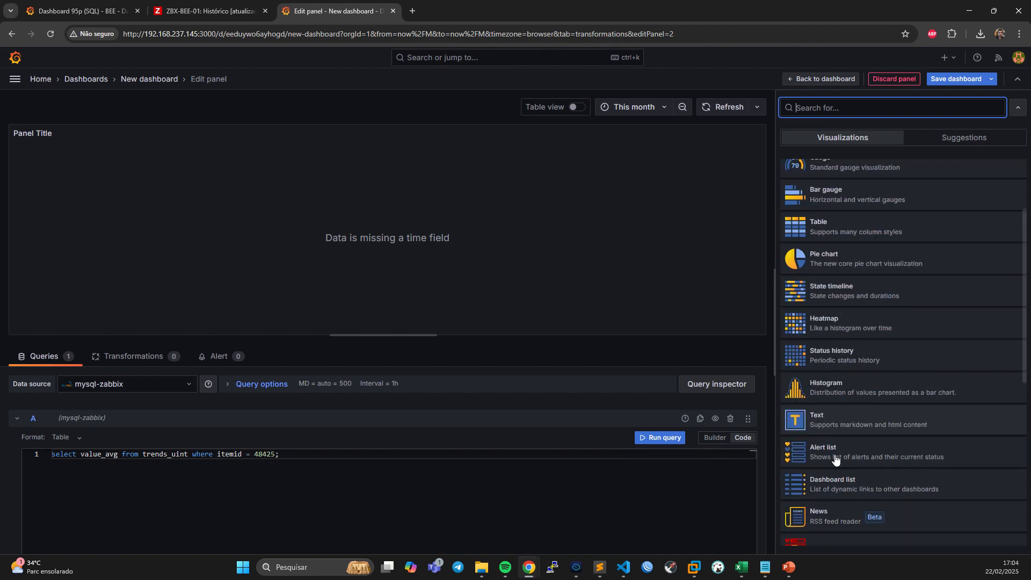
scroll(839, 417, "up", 4)
left_click(845, 344)
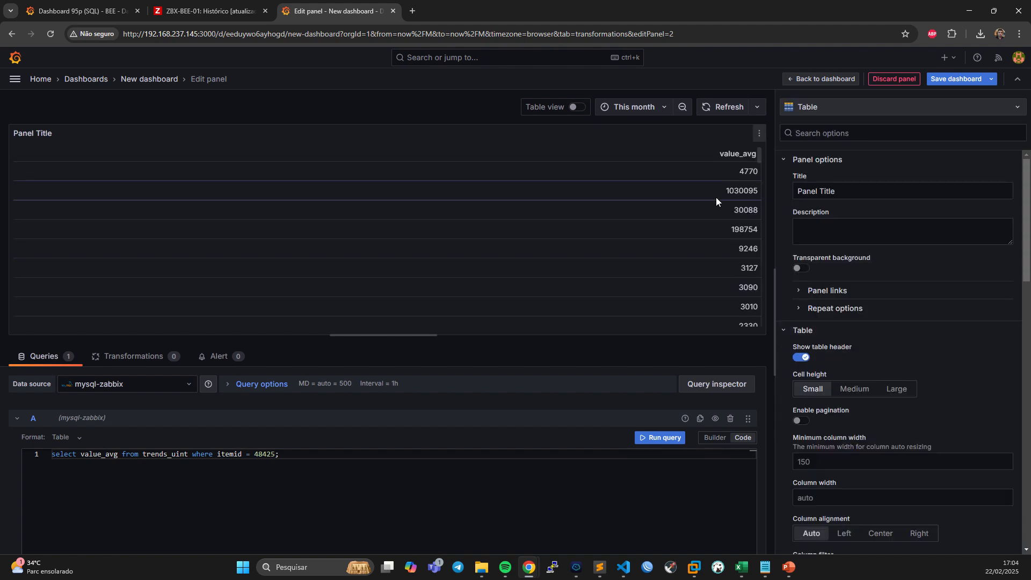
Put the where clause on its own line, add "order by value_avg" on a third line and run the query.
double_click(274, 455)
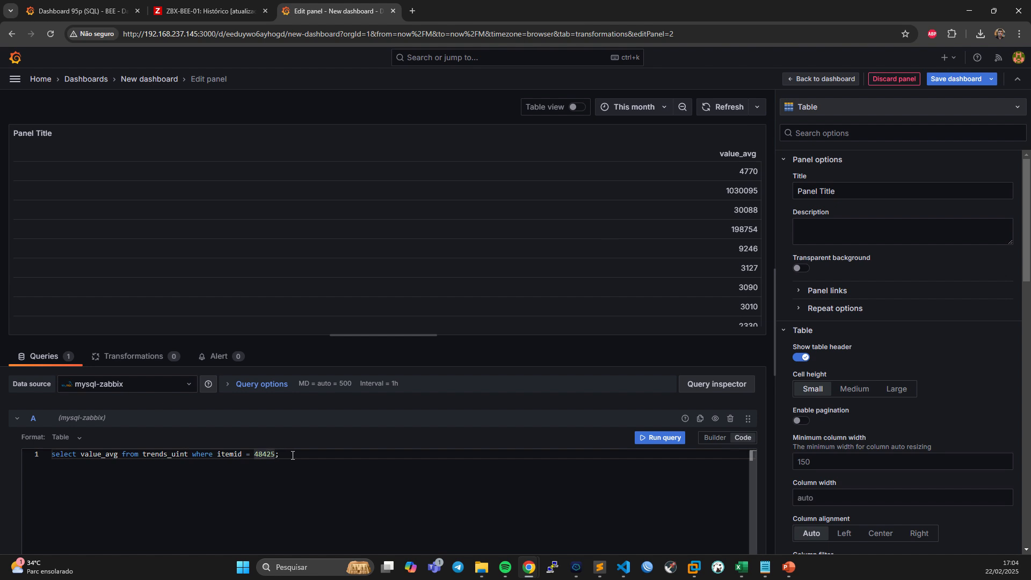
left_click(193, 455)
key("Return")
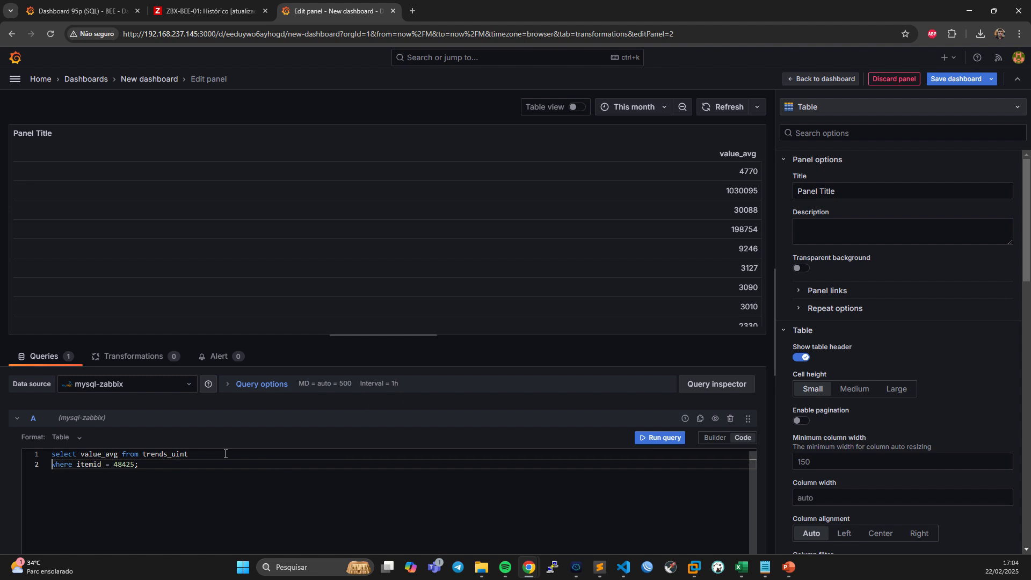
left_click(135, 465)
key("Return")
type("order by ")
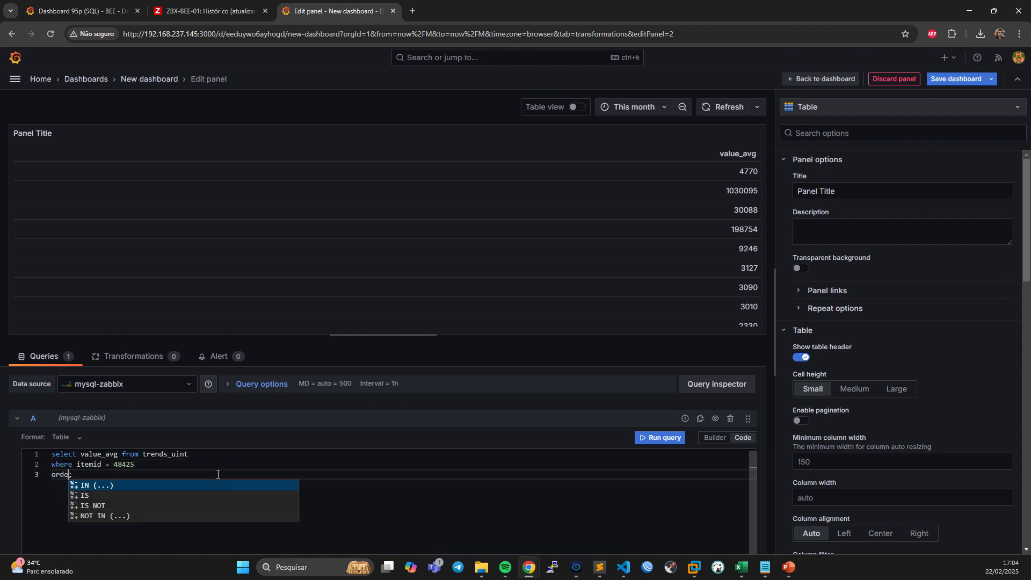
type("value_av")
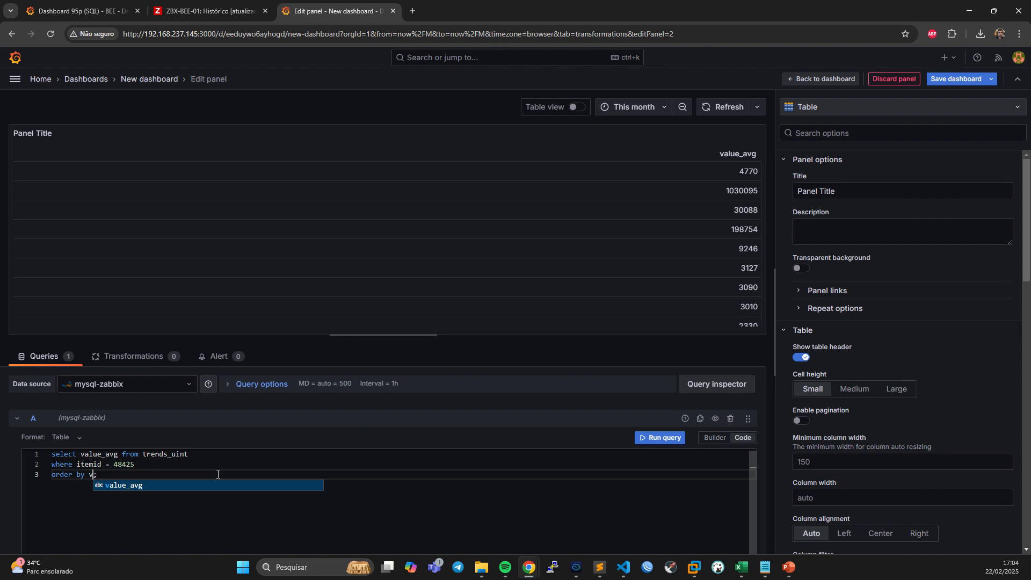
type("g")
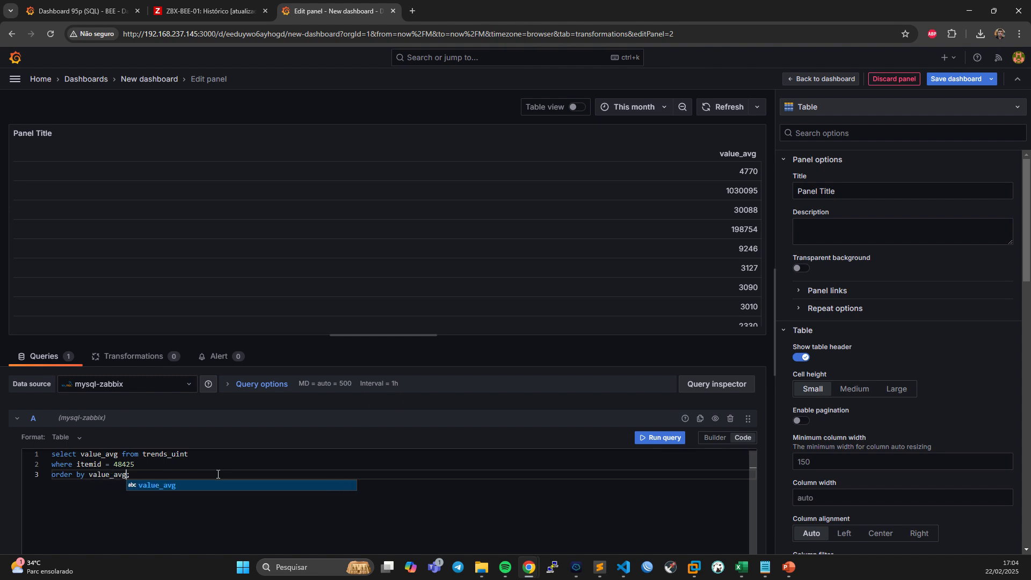
left_click(660, 441)
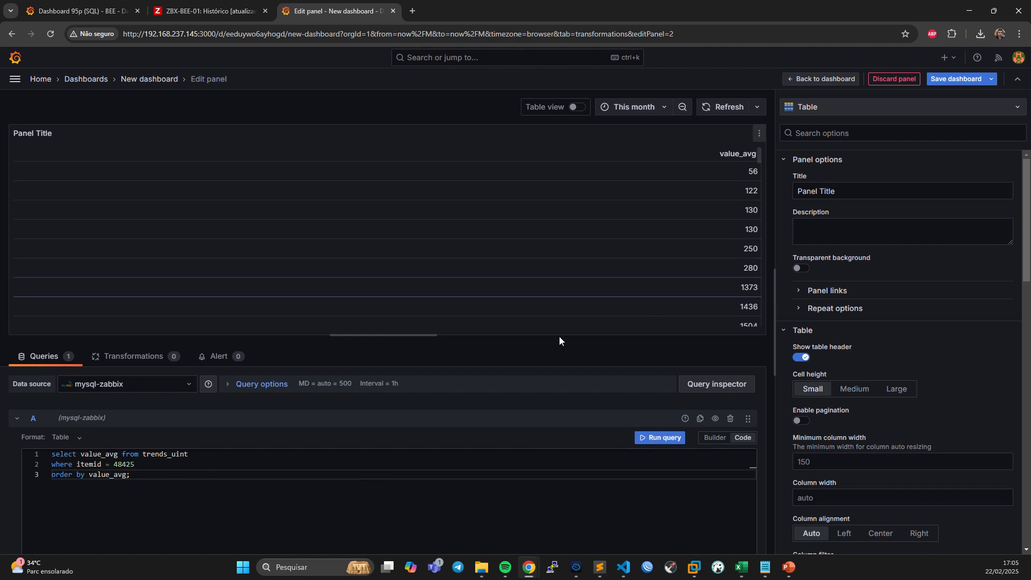
Add the condition "and from_unixtime(clock) <= $__timeFrom()" on a new line between the where and order by clauses.
left_click(191, 461)
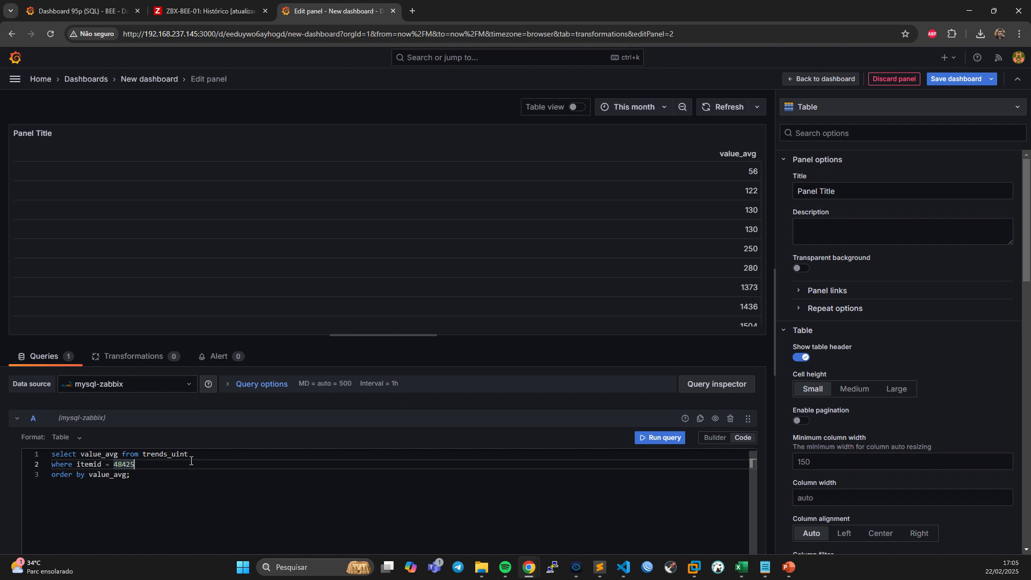
key("Return")
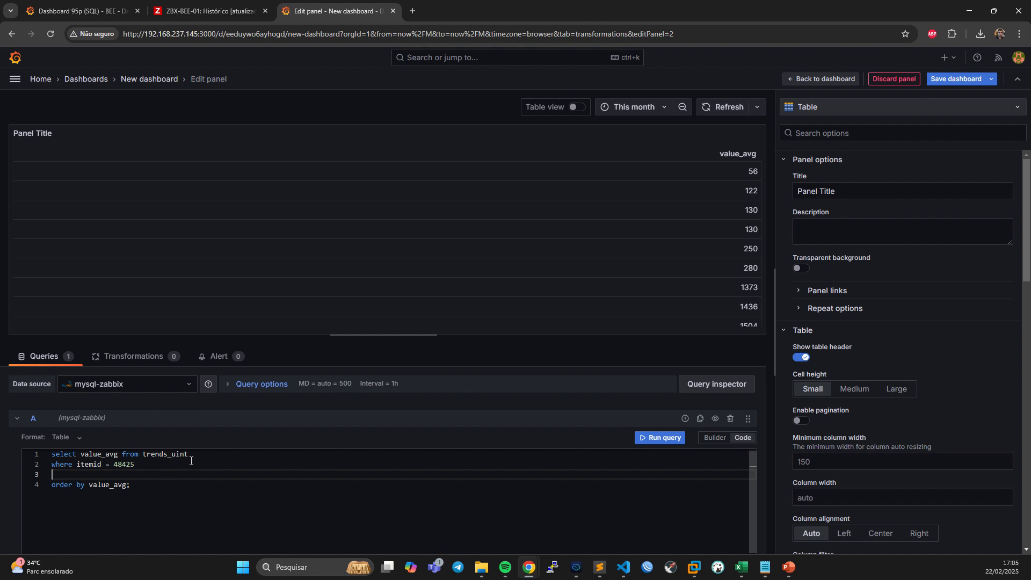
type("$")
key("BackSpace")
key("BackSpace")
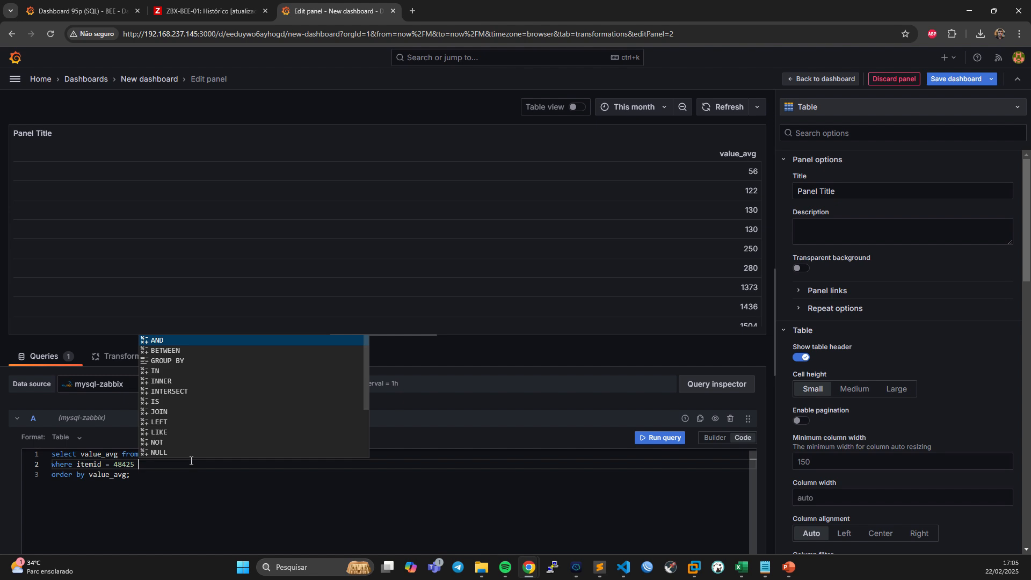
key("Escape")
key("Return")
type("and ")
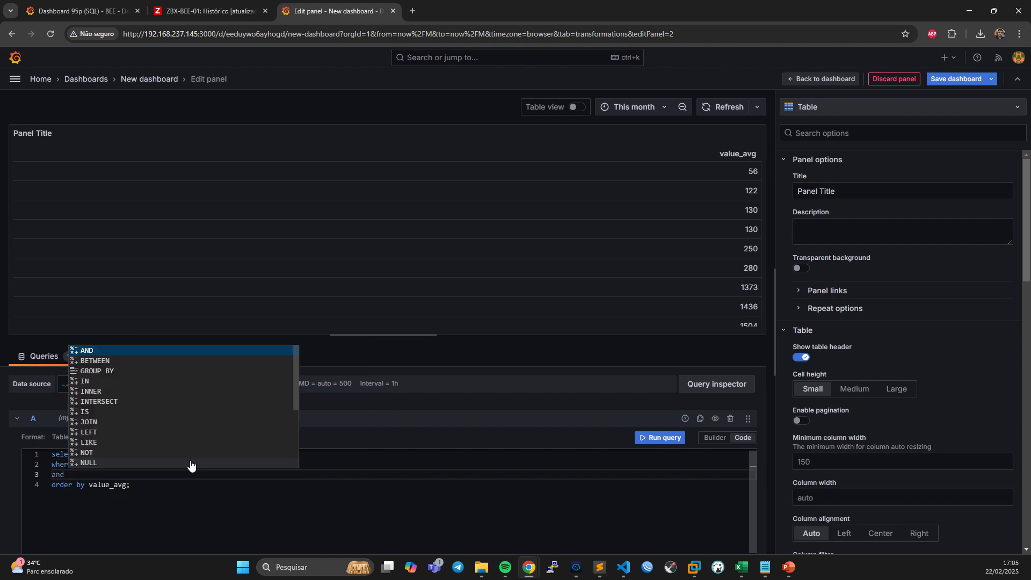
type("f")
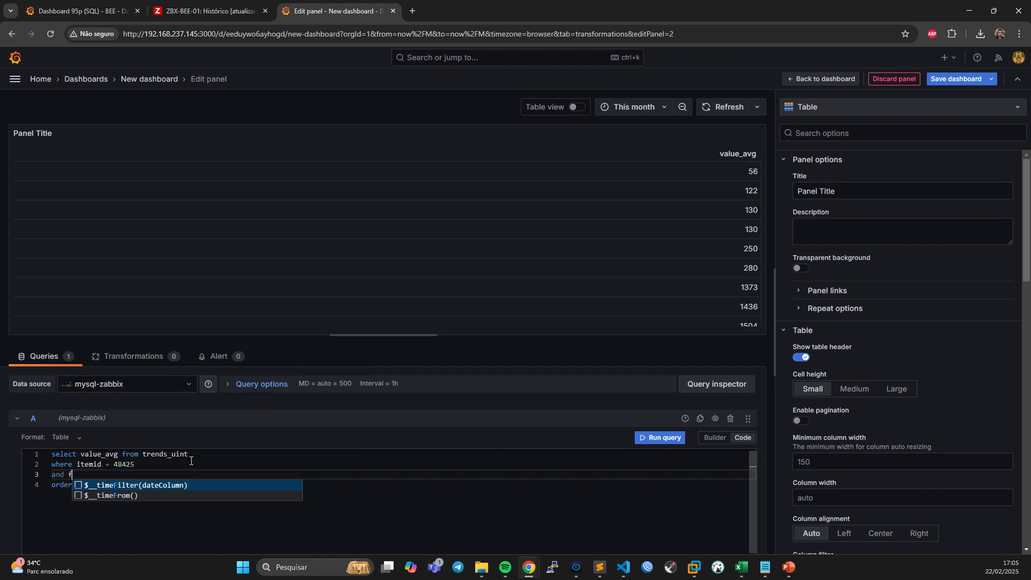
type("rom_un")
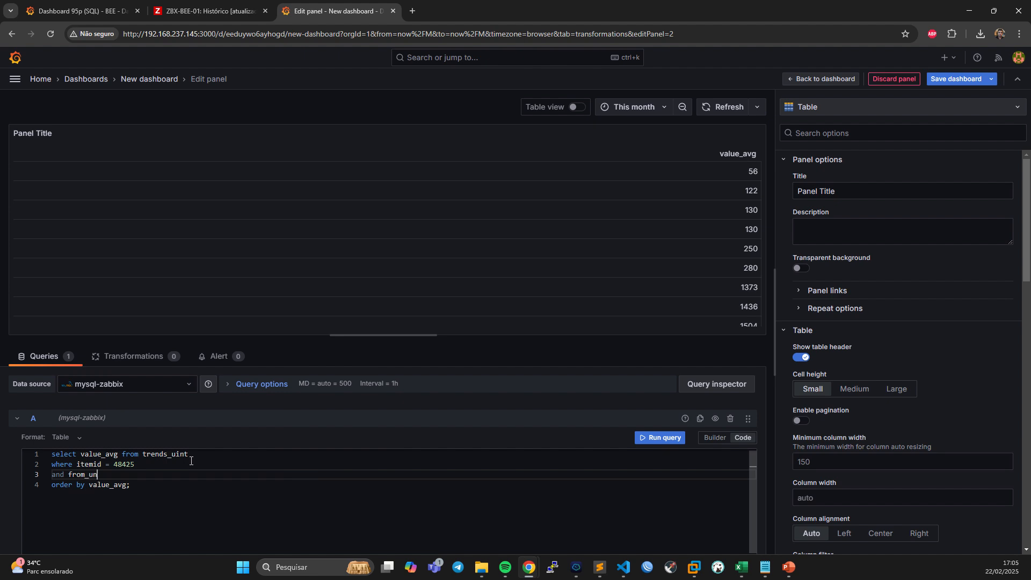
type("ix(clock")
key("Left")
type("time")
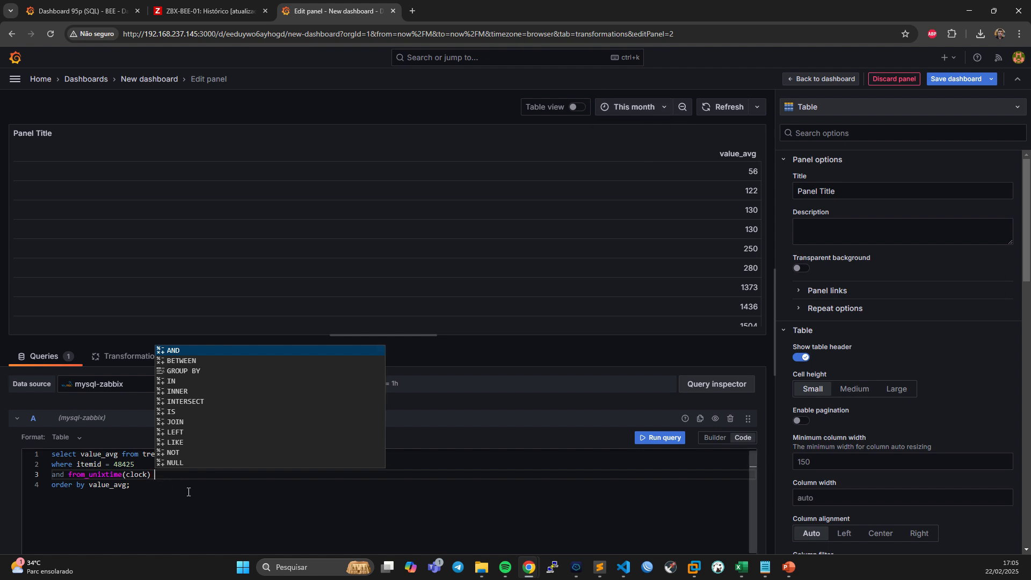
type("<= $")
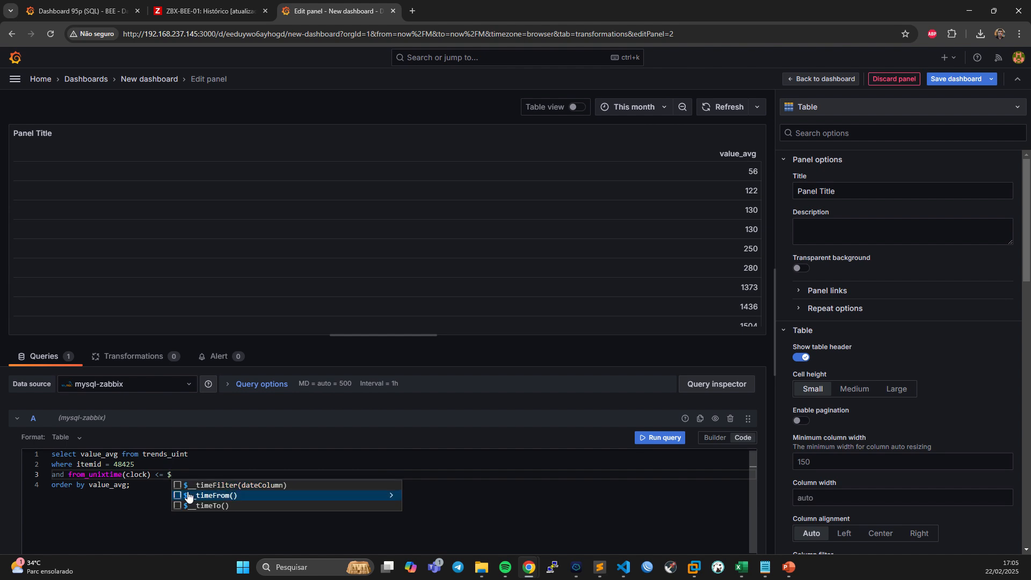
left_click(188, 494)
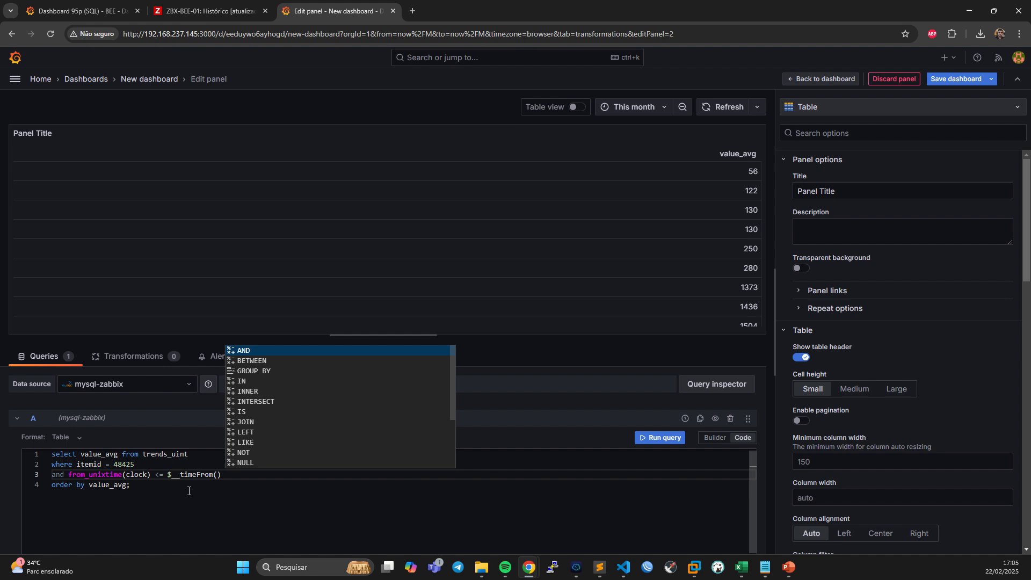
Append "and from_unixtime(clock) <= $__timeTo()" to the time condition by duplicating its first comparison, and run the query.
type("and")
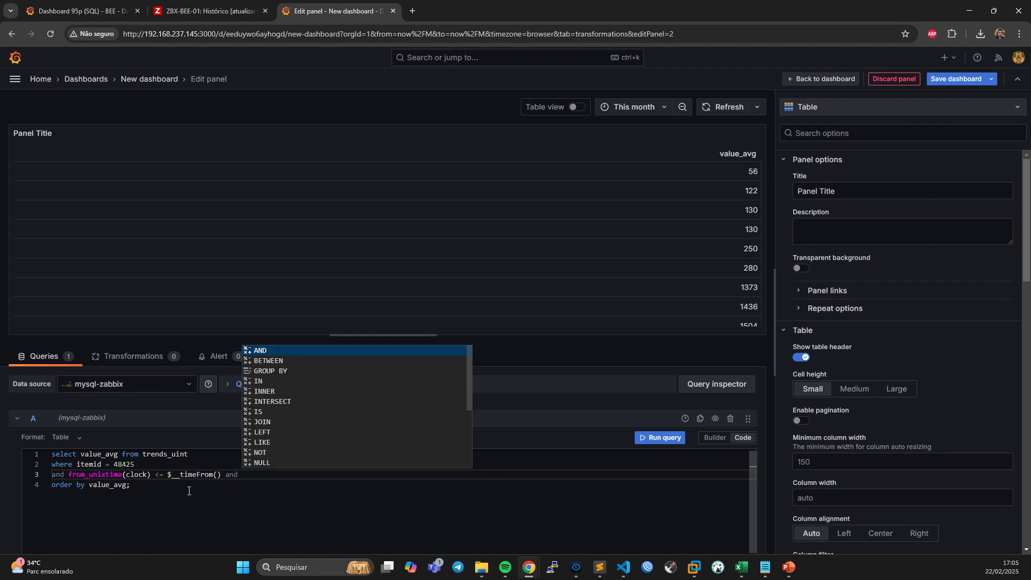
left_click_drag(252, 475, 68, 475)
key("ctrl+c")
key("End")
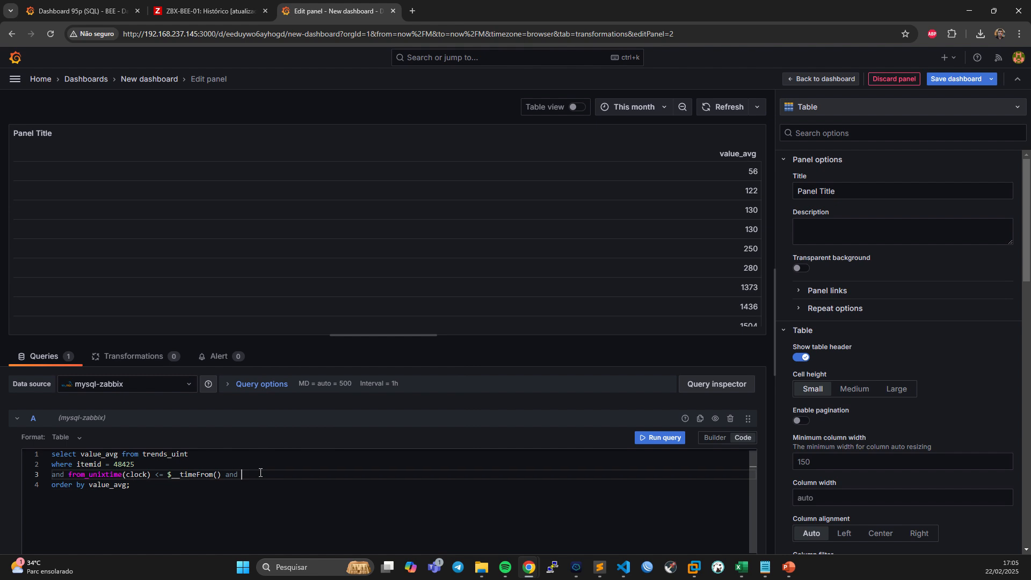
key("ctrl+v")
left_click_drag(387, 474, 370, 473)
type("To")
left_click(425, 472)
key("BackSpace")
key("BackSpace")
key("BackSpace")
left_click(652, 438)
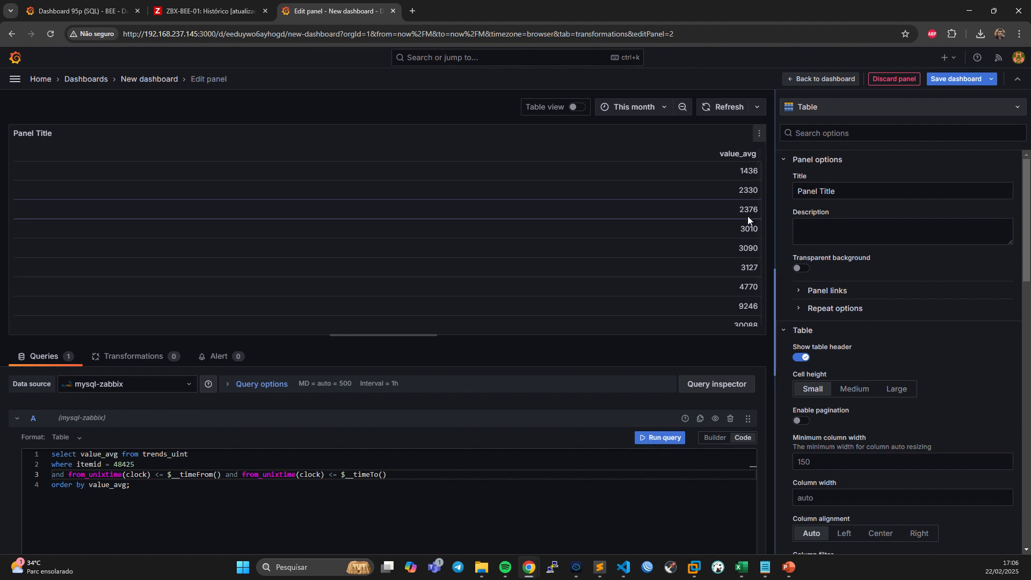
Check the table's rows, change the $__timeFrom() comparison operator to >= and rerun the query.
scroll(745, 221, "down", 2)
scroll(740, 248, "up", 2)
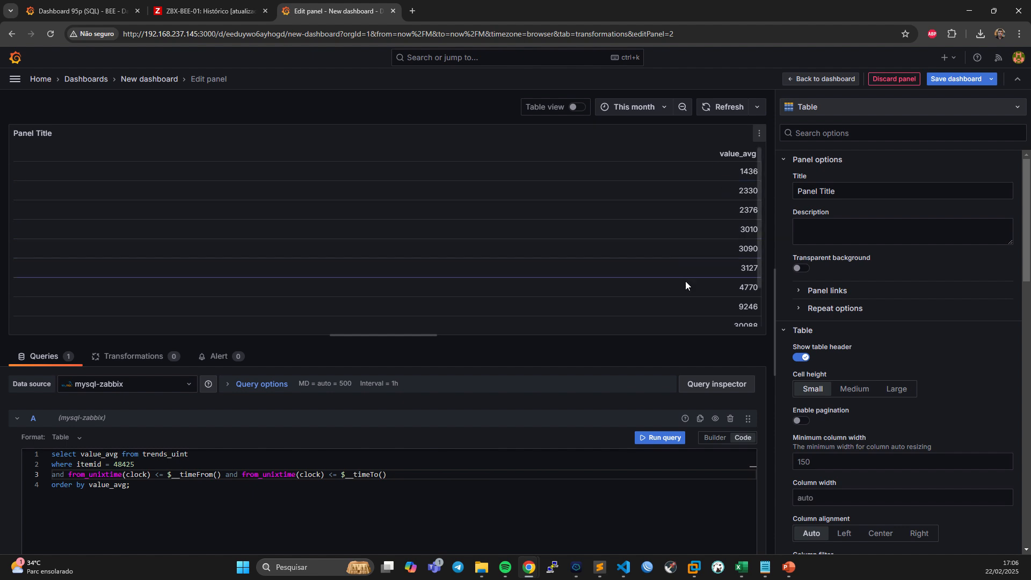
scroll(744, 258, "down", 2)
scroll(744, 274, "up", 2)
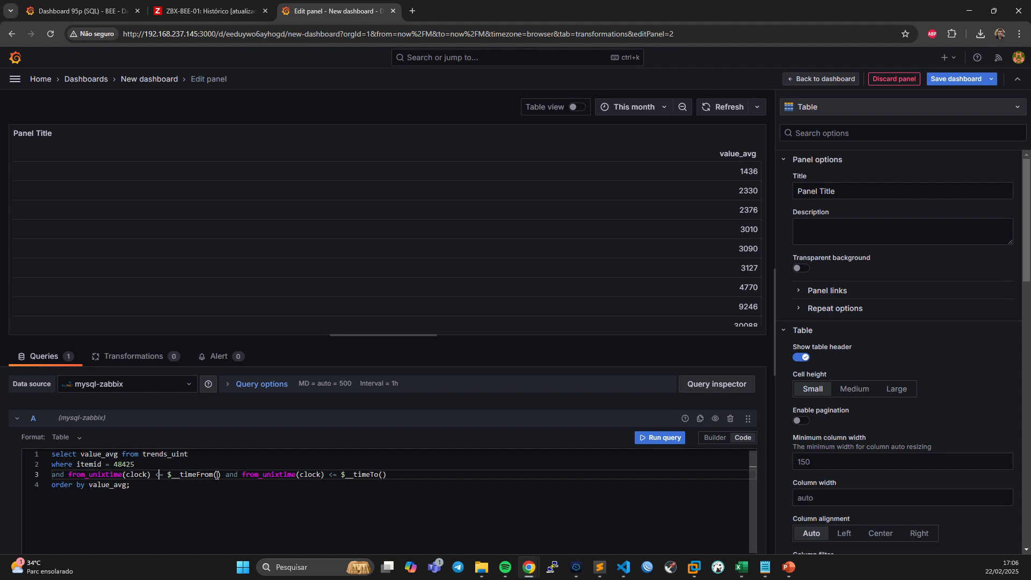
key("BackSpace")
type(">")
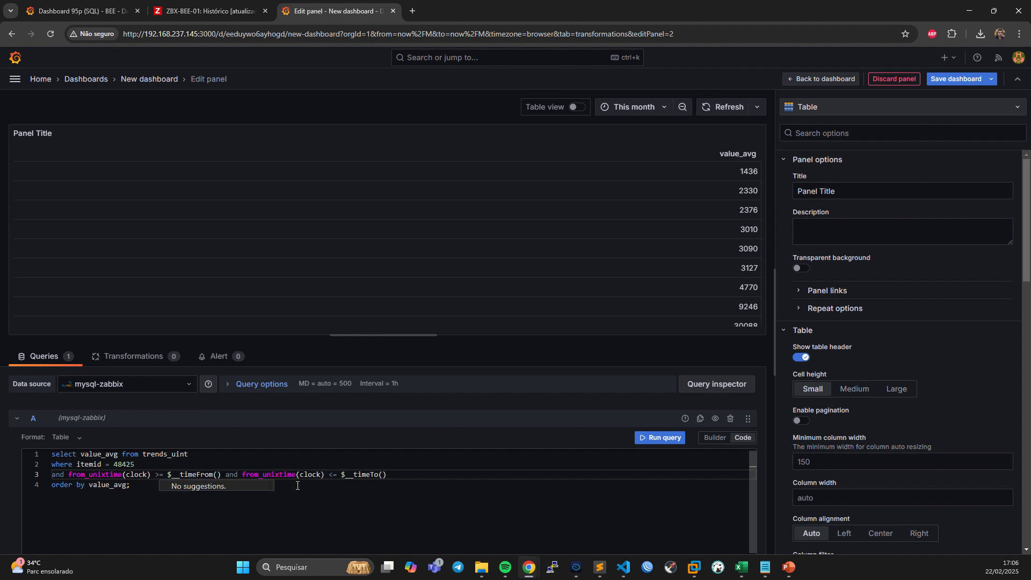
left_click(329, 475)
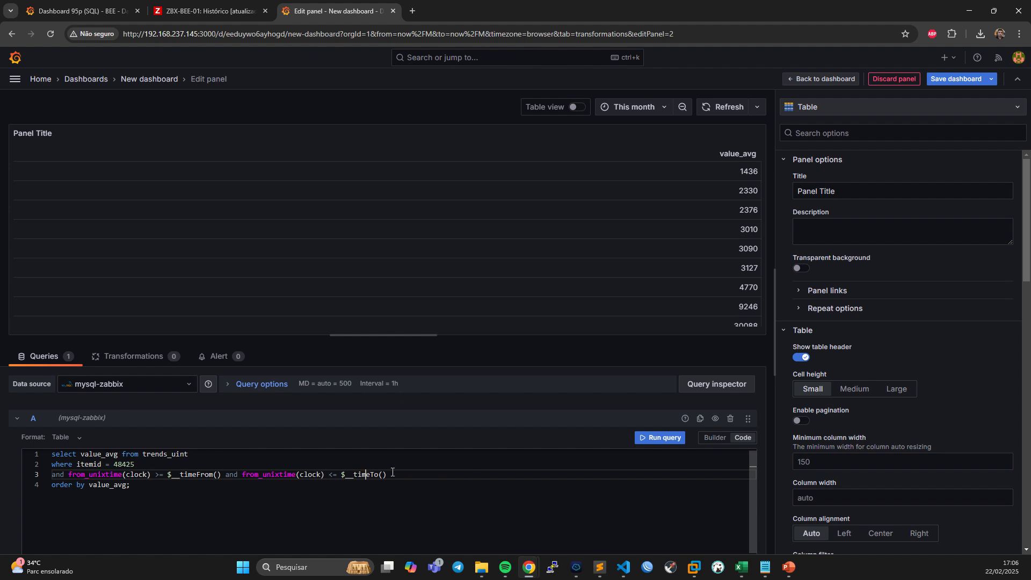
left_click(643, 440)
scroll(721, 260, "down", 10)
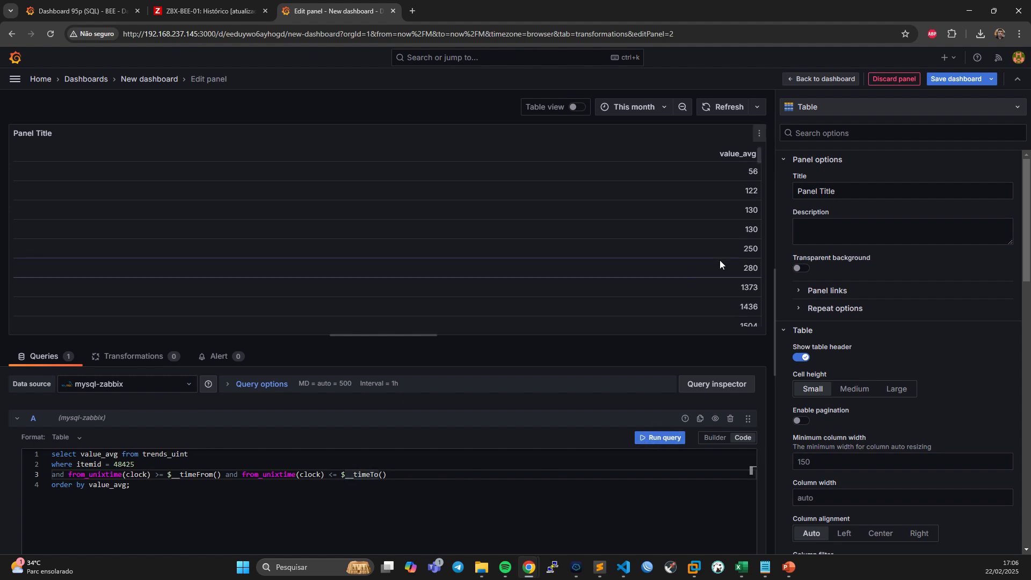
Review the sorted value_avg rows in the table panel from the smallest to the largest value.
scroll(726, 259, "down", 10)
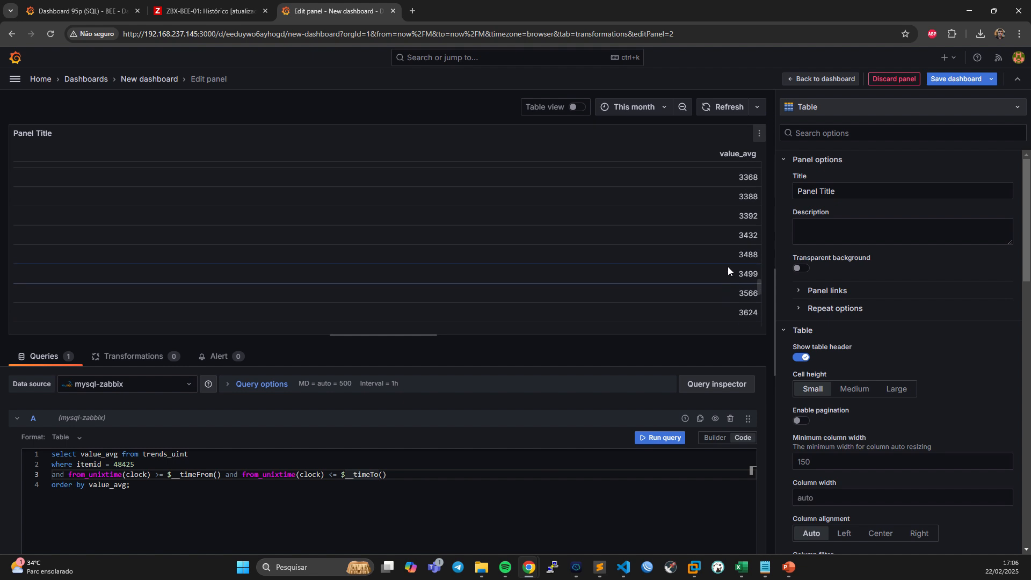
scroll(710, 225, "up", 15)
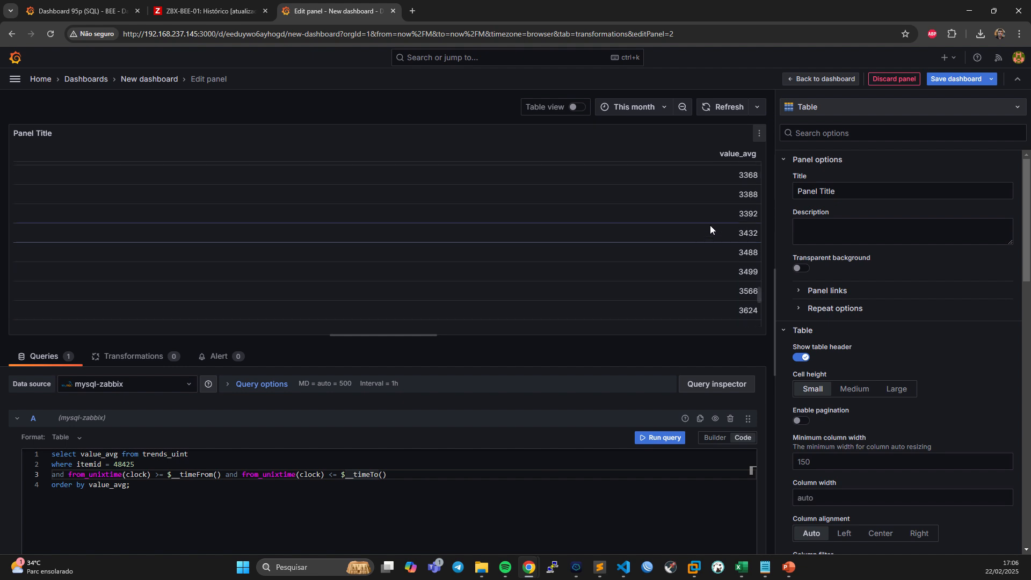
scroll(709, 224, "up", 1)
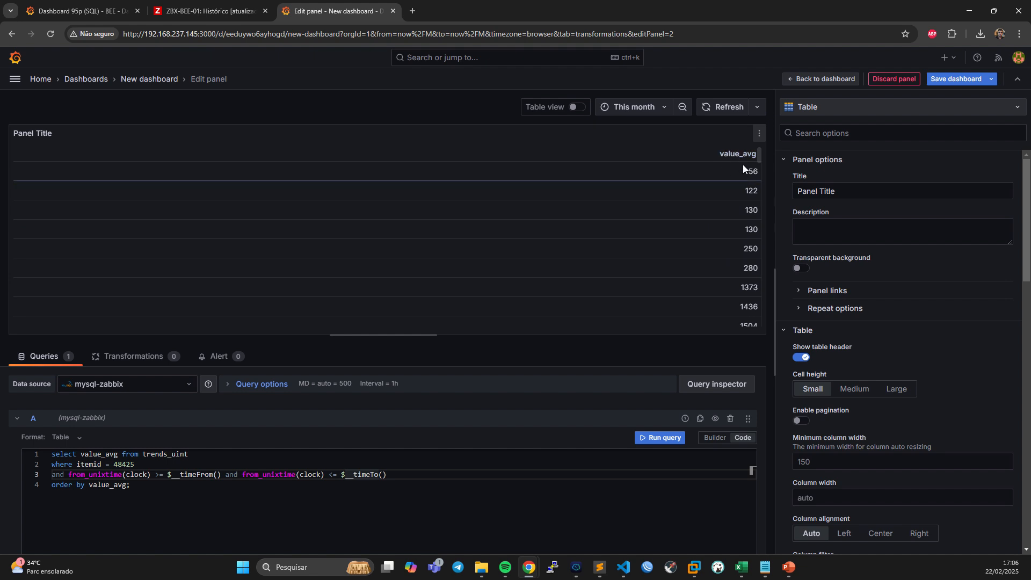
scroll(744, 169, "down", 5)
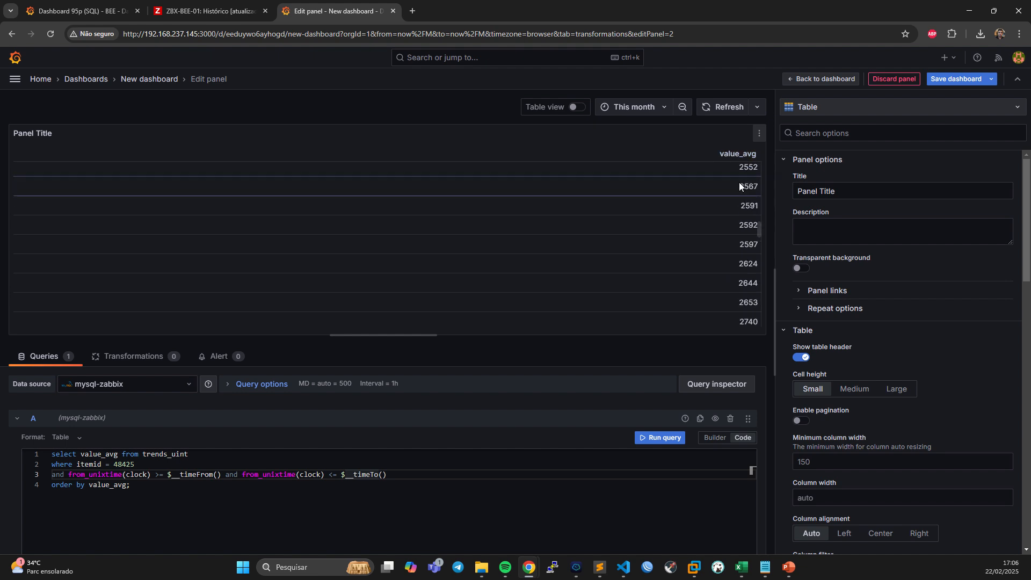
scroll(742, 215, "down", 10)
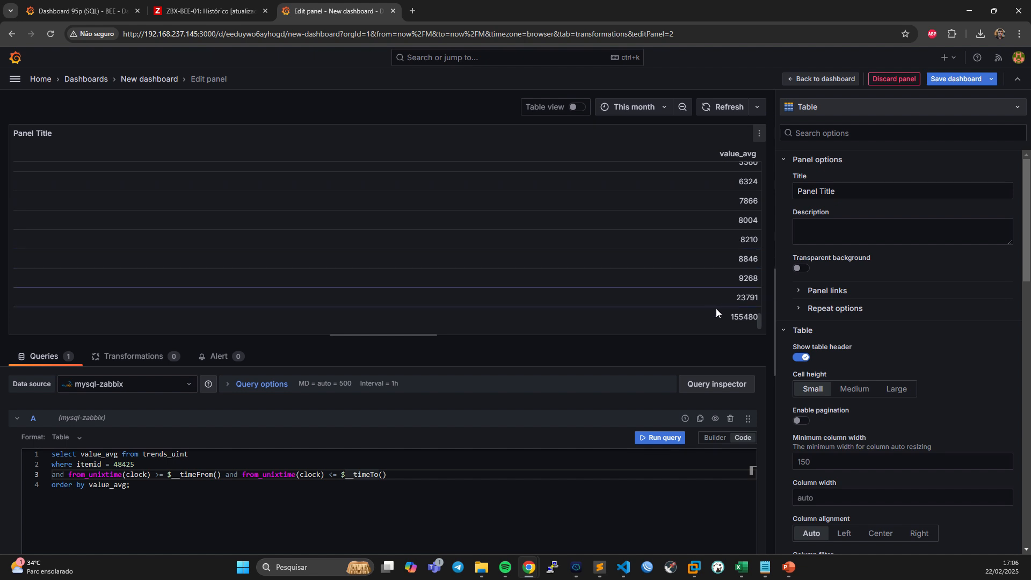
Switch to the Pasta1 workbook in Excel and select all the values in column A to check their count.
left_click(742, 567)
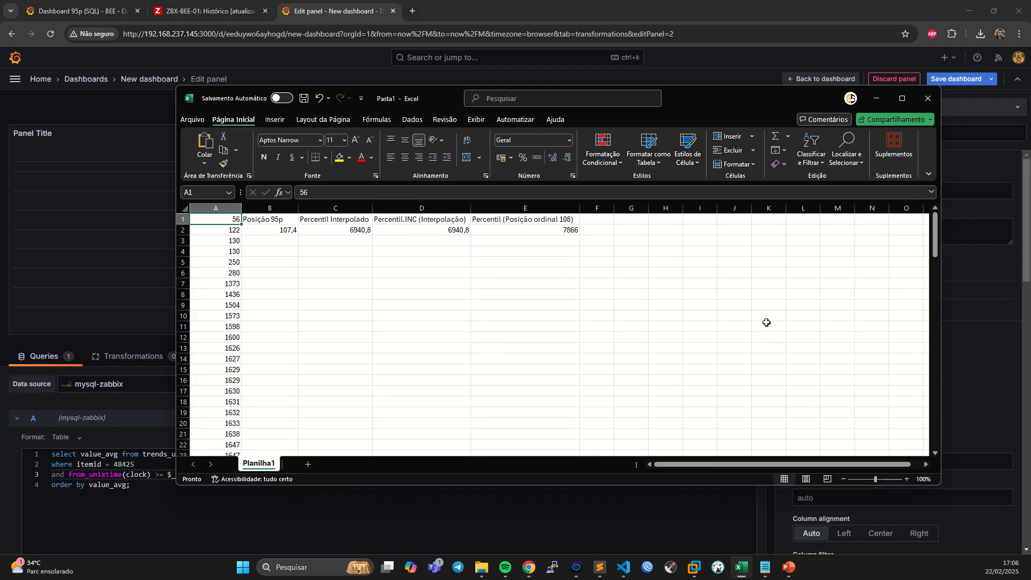
left_click_drag(712, 97, 621, 75)
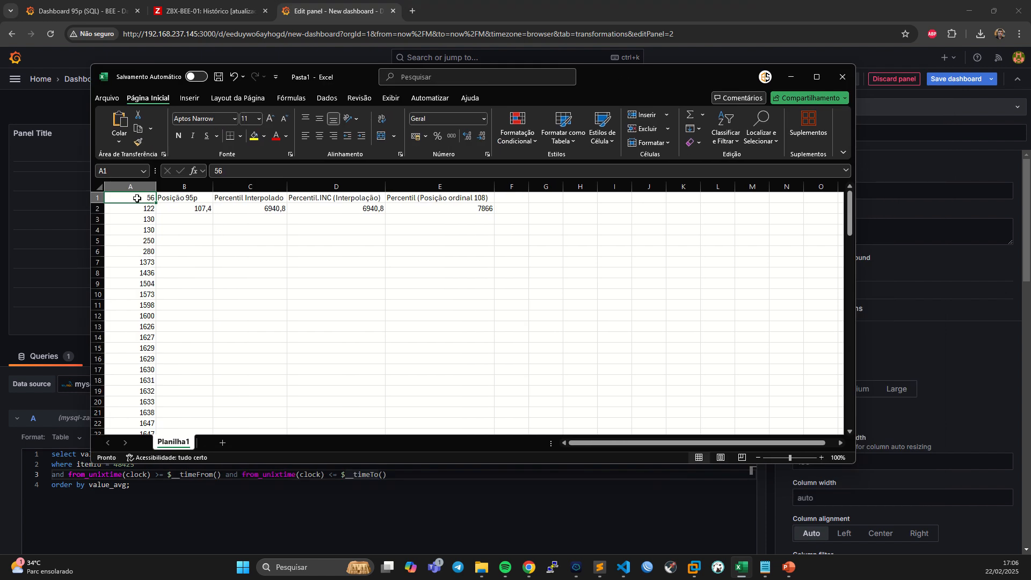
left_click_drag(137, 198, 134, 412)
scroll(170, 387, "up", 20)
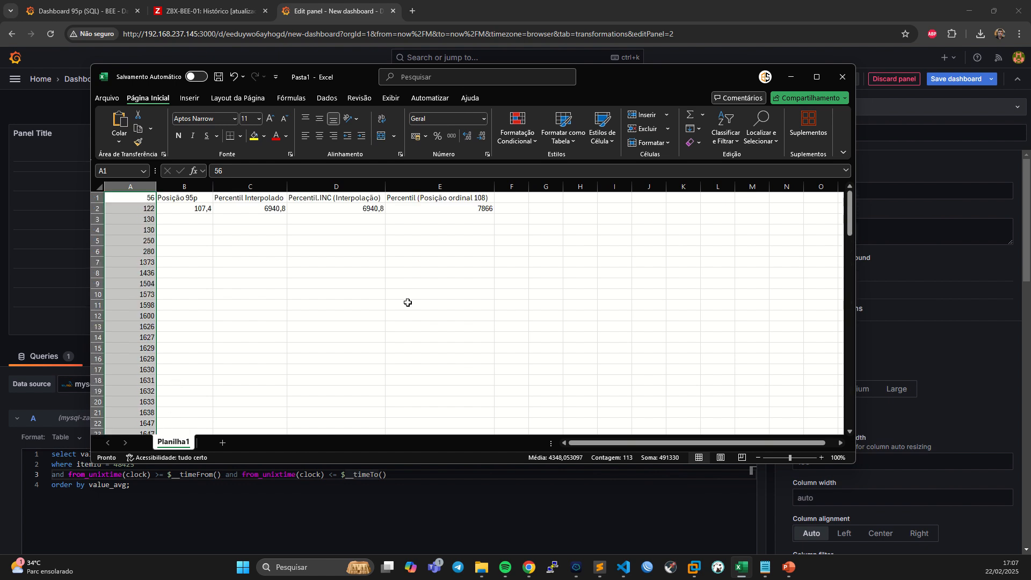
left_click_drag(680, 87, 682, 56)
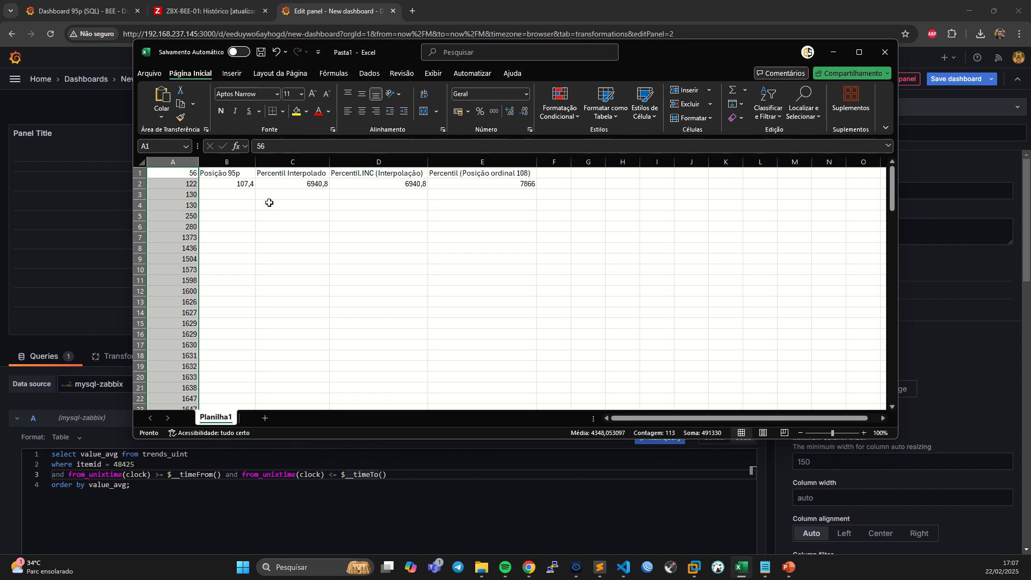
Inspect the Posição 95p formula in B2 and locate the matching ordinal position 108 value in column A.
left_click(235, 184)
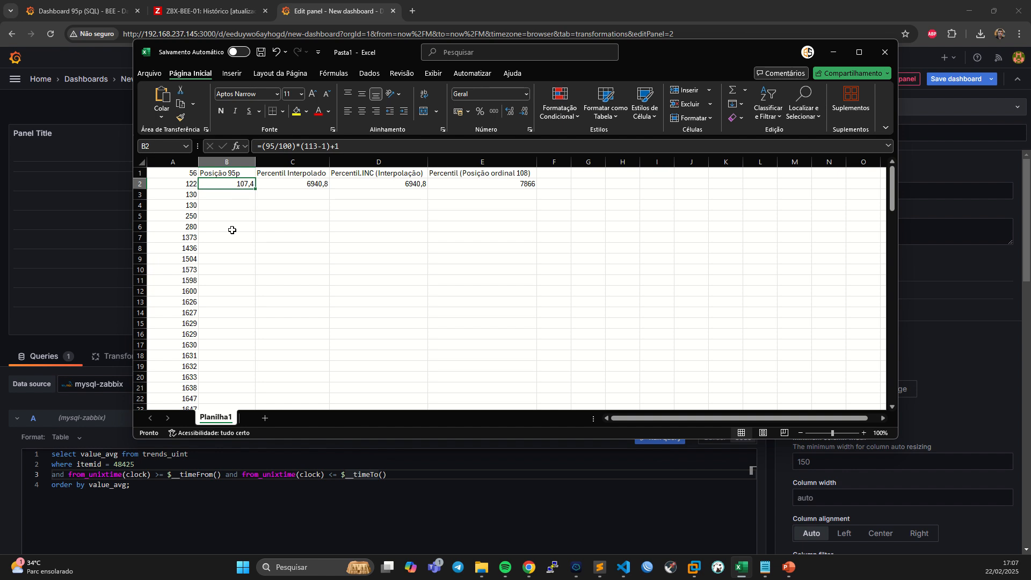
scroll(238, 223, "down", 13)
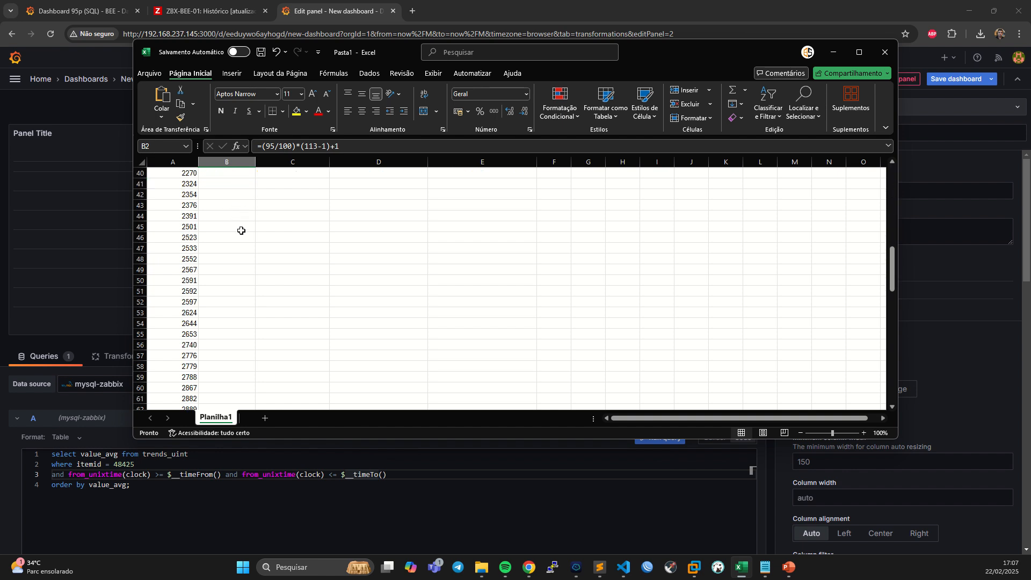
scroll(177, 328, "down", 20)
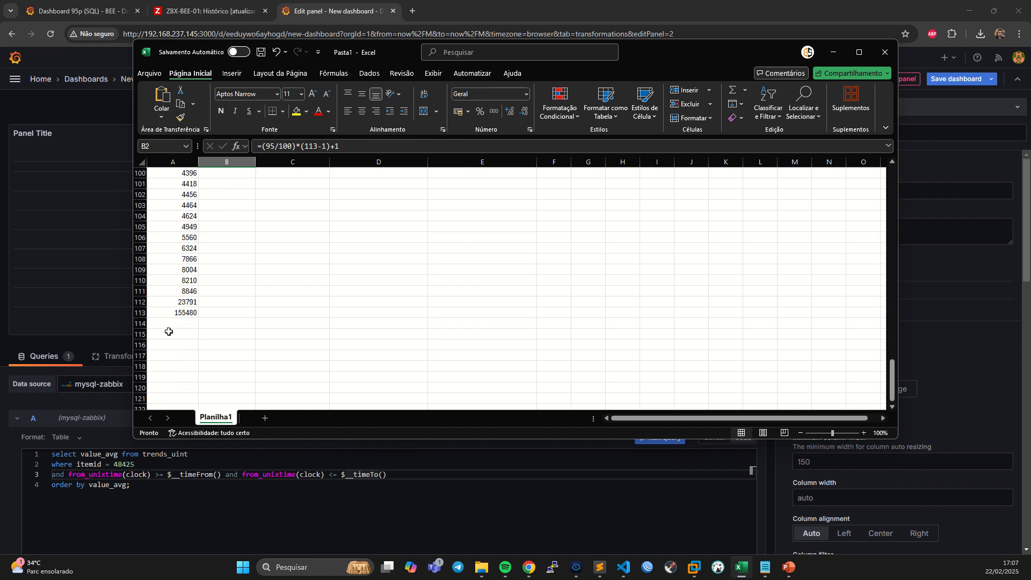
scroll(168, 327, "up", 1)
left_click(194, 292)
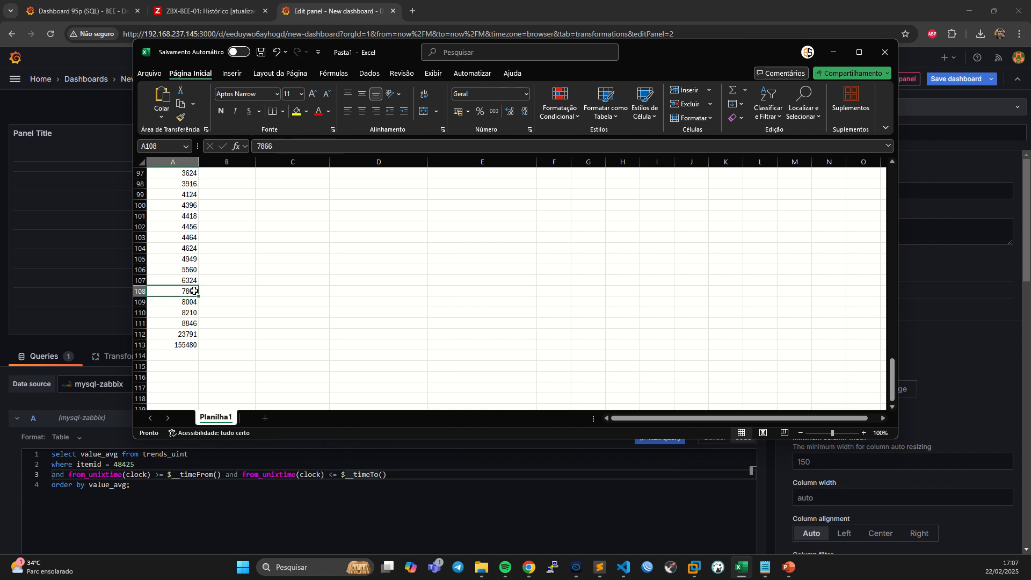
scroll(235, 317, "up", 1)
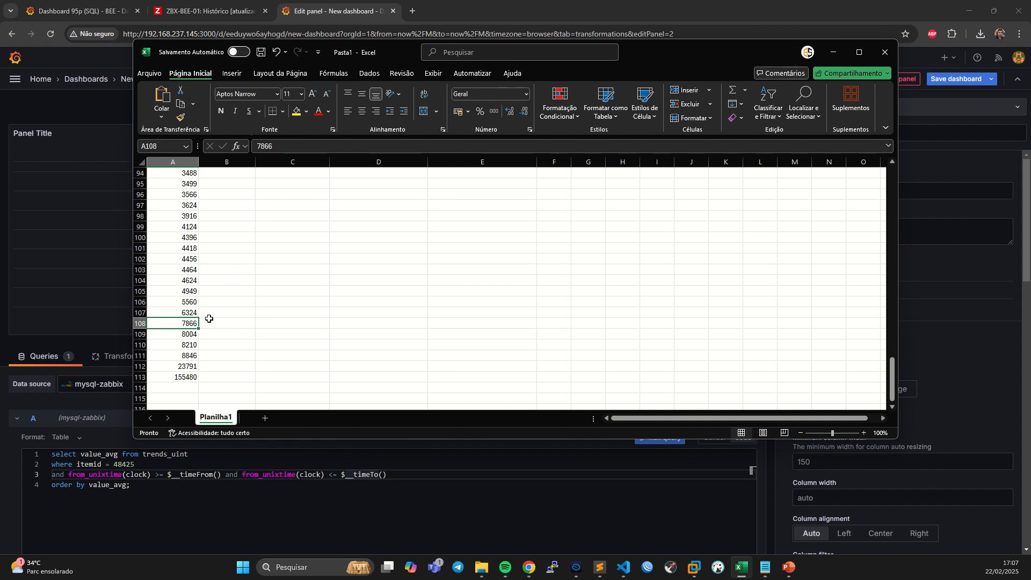
scroll(209, 318, "up", 20)
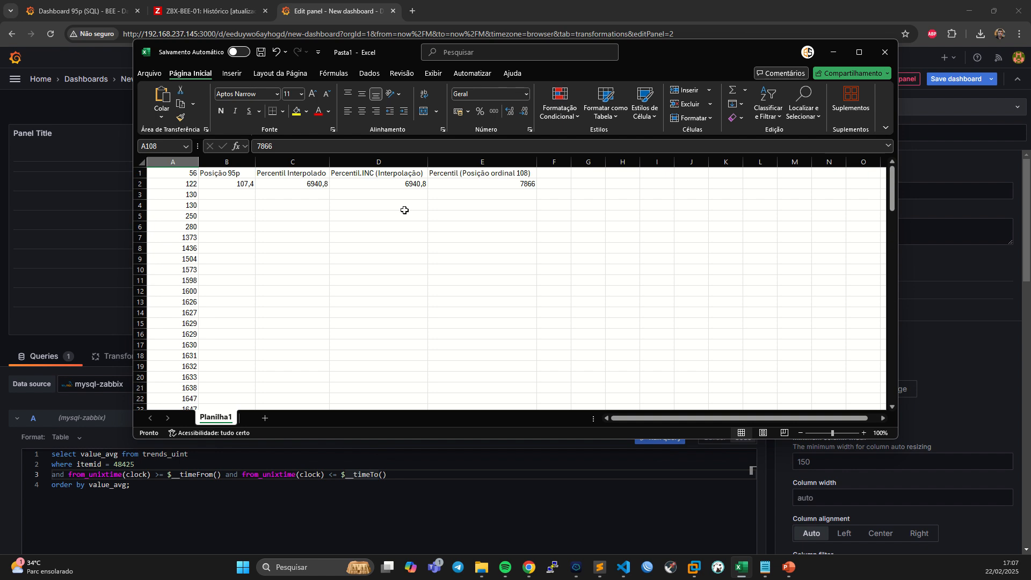
Examine the ordinal percentile in E2, the interpolation formula in C2 and the PERCENTIL.INC formula in D2.
left_click(461, 173)
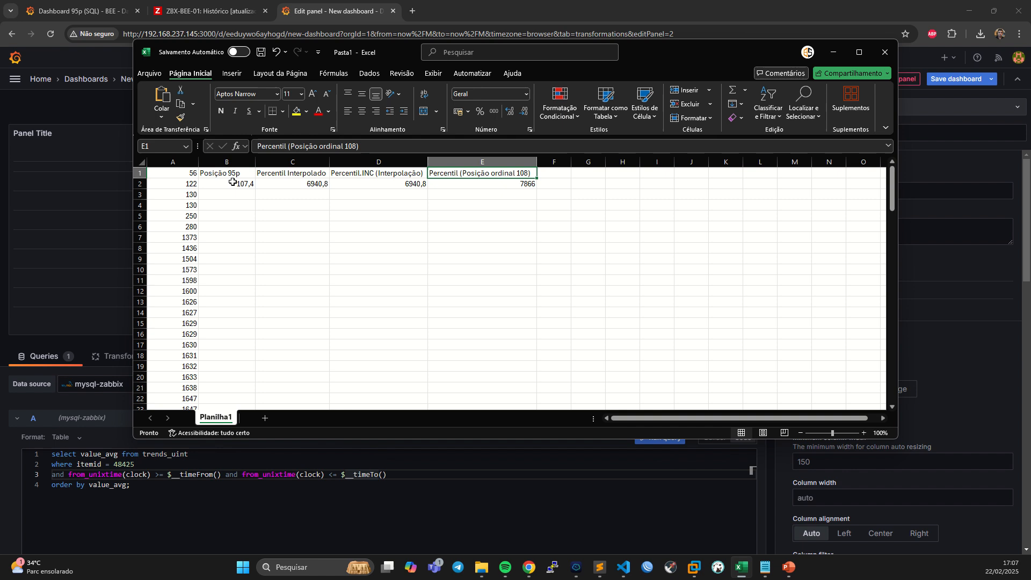
left_click(524, 184)
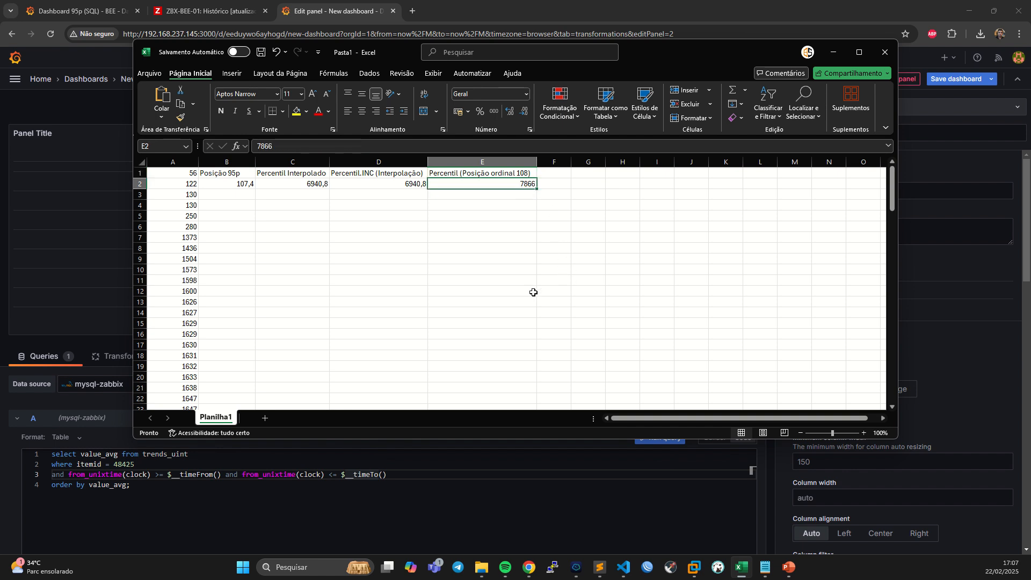
left_click(292, 184)
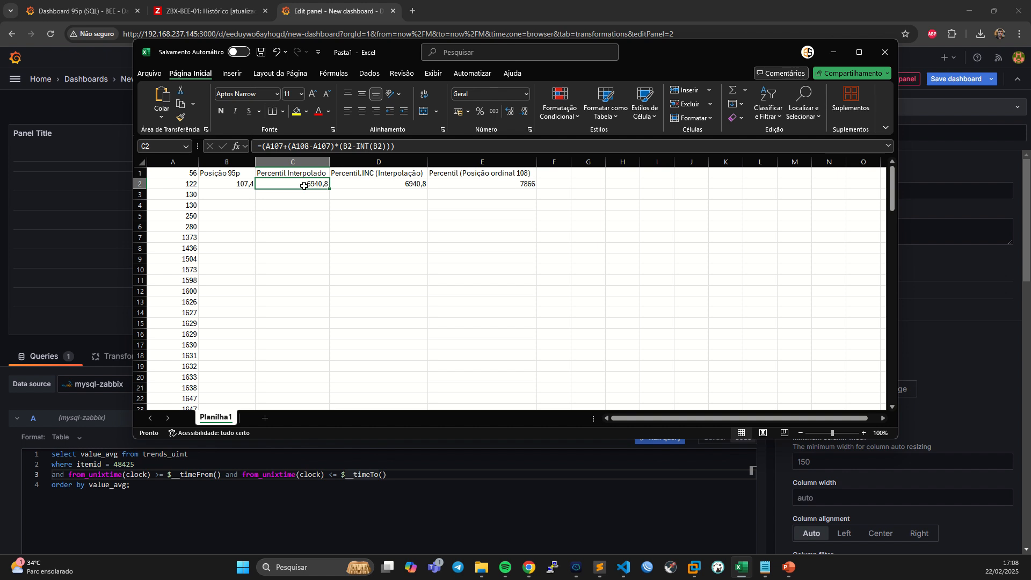
left_click(362, 173)
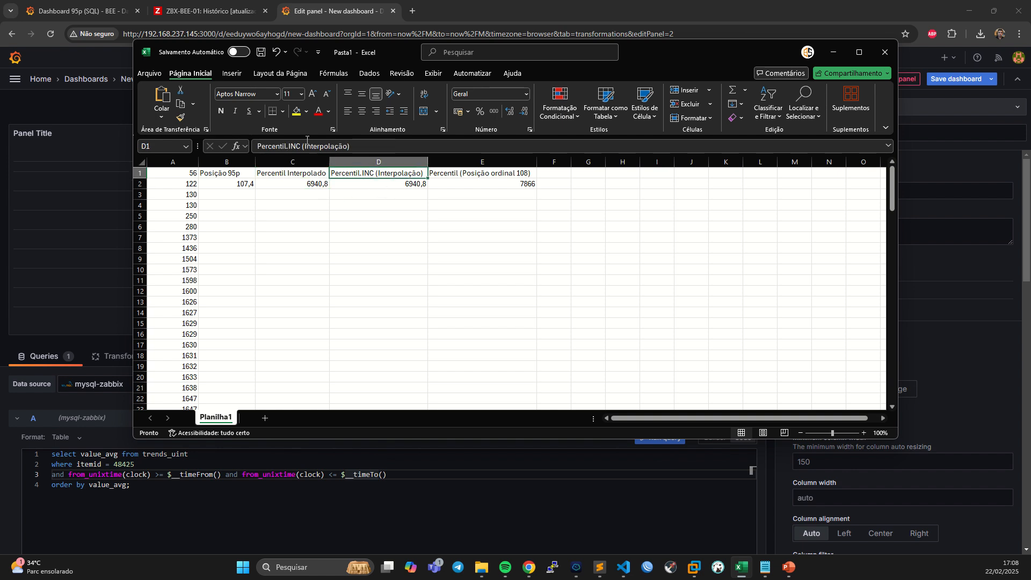
left_click(405, 184)
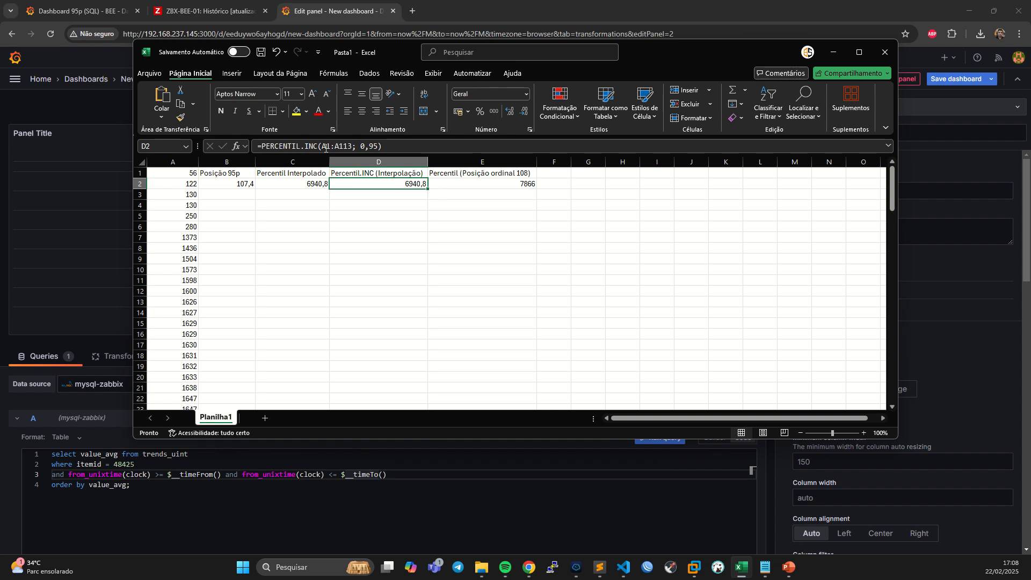
left_click_drag(323, 147, 353, 147)
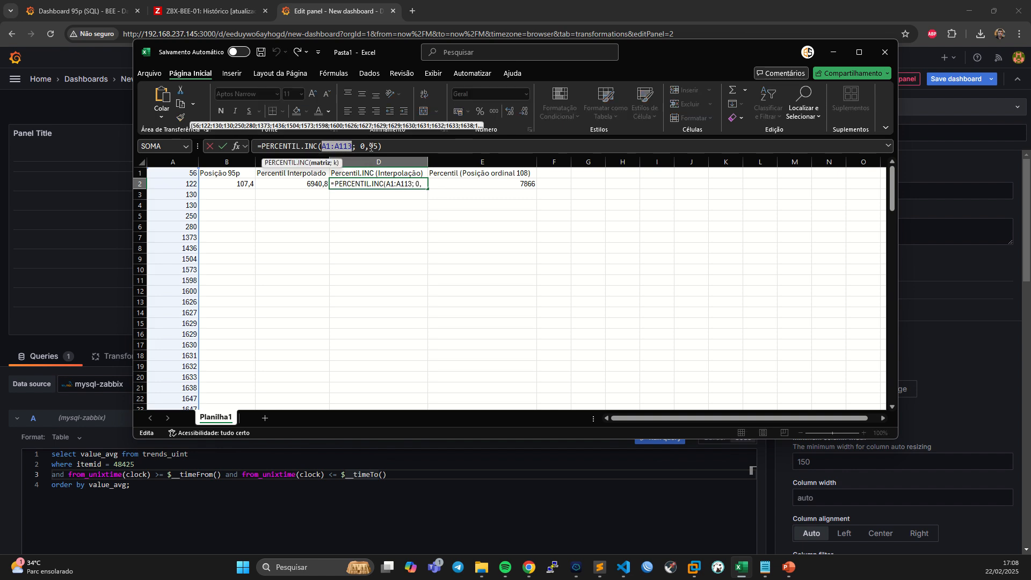
left_click(378, 226)
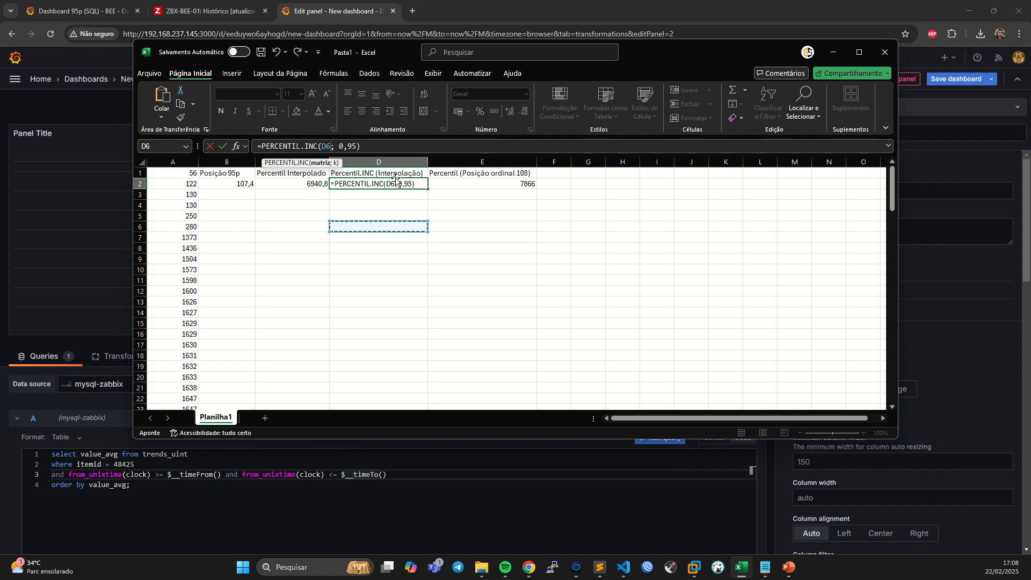
key("Escape")
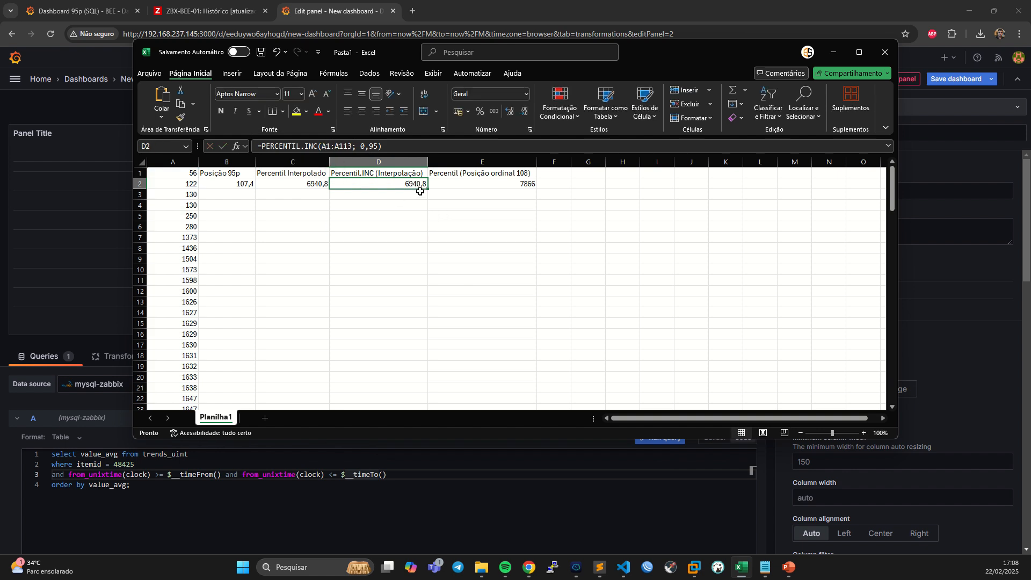
Compare the interpolated percentile cells C2 and D2 with the ordinal position 108 percentile in E2.
left_click(390, 174)
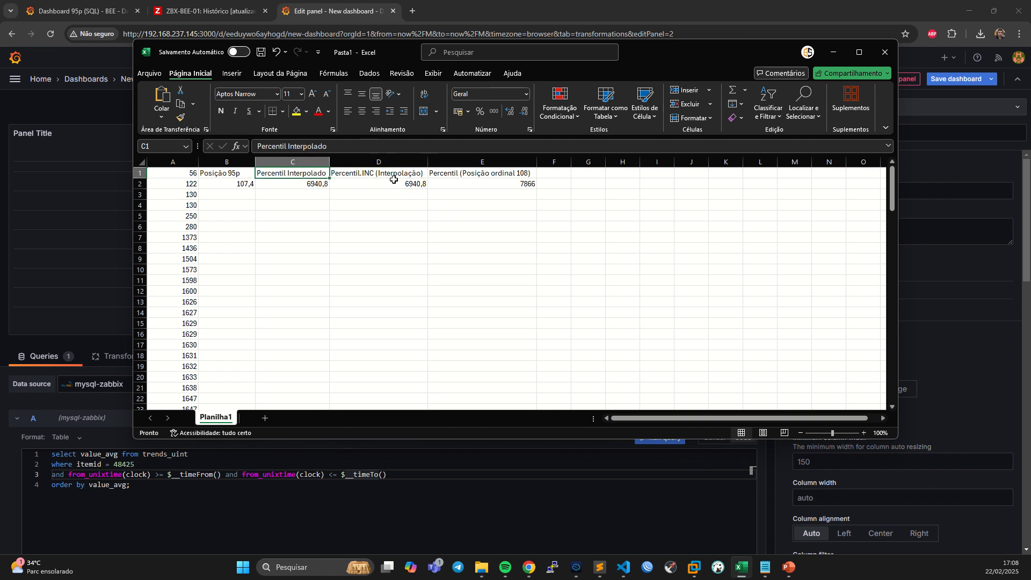
left_click(412, 181)
left_click(322, 185)
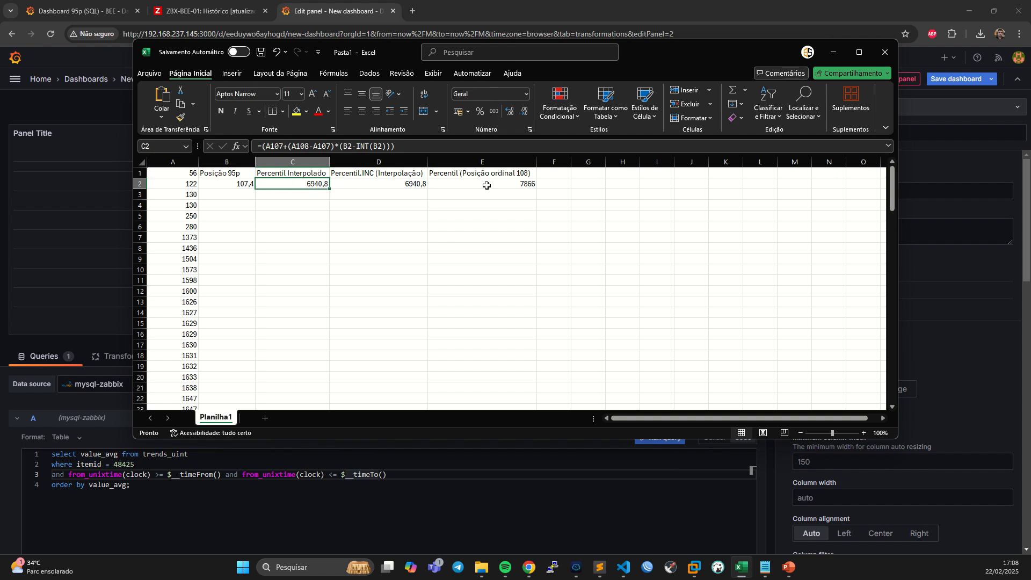
left_click(470, 172)
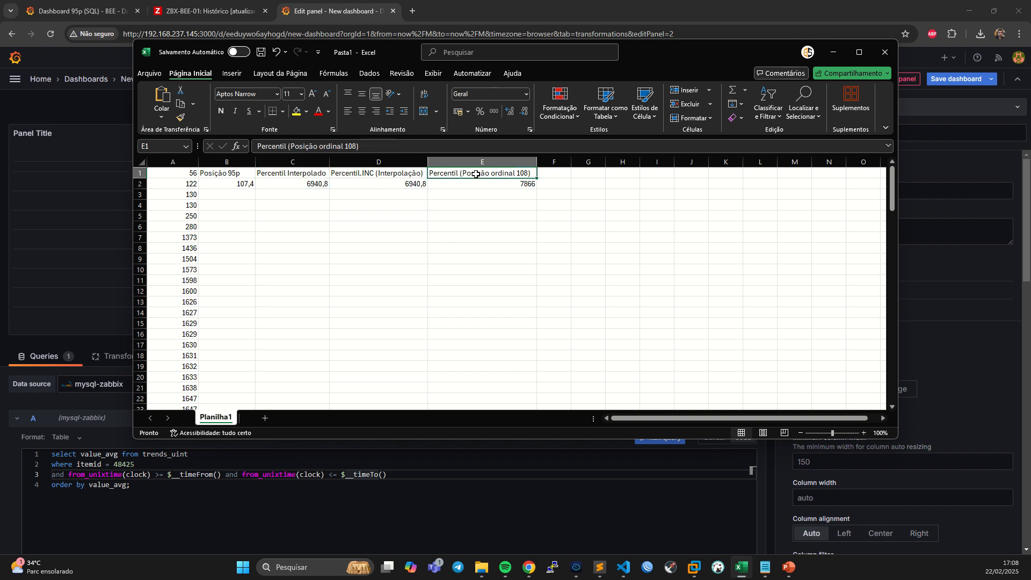
left_click(518, 182)
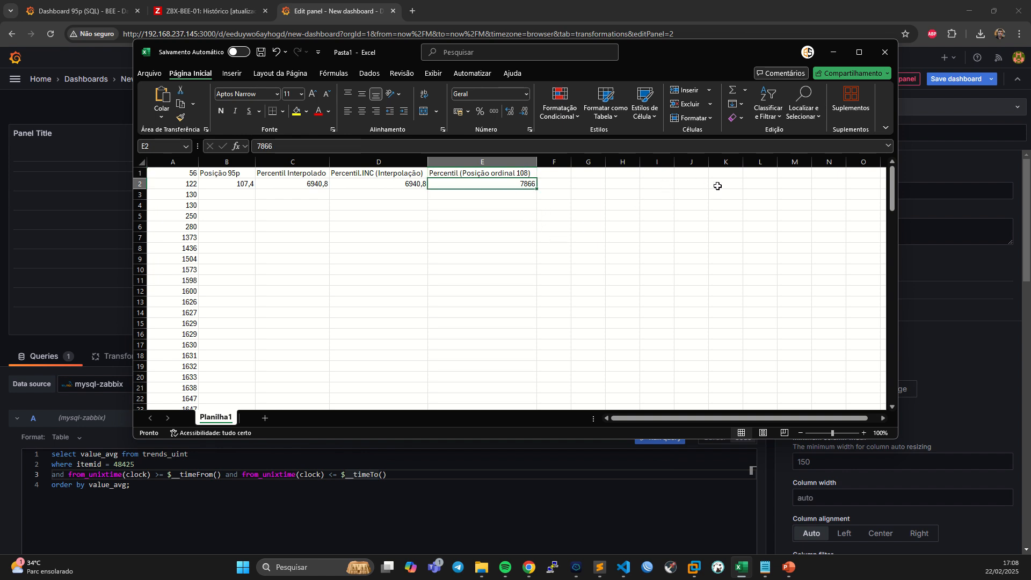
Move the spreadsheet window out of view and bring the Local Debian terminal onto the screen in an enlarged window.
left_click_drag(691, 44, 1030, 145)
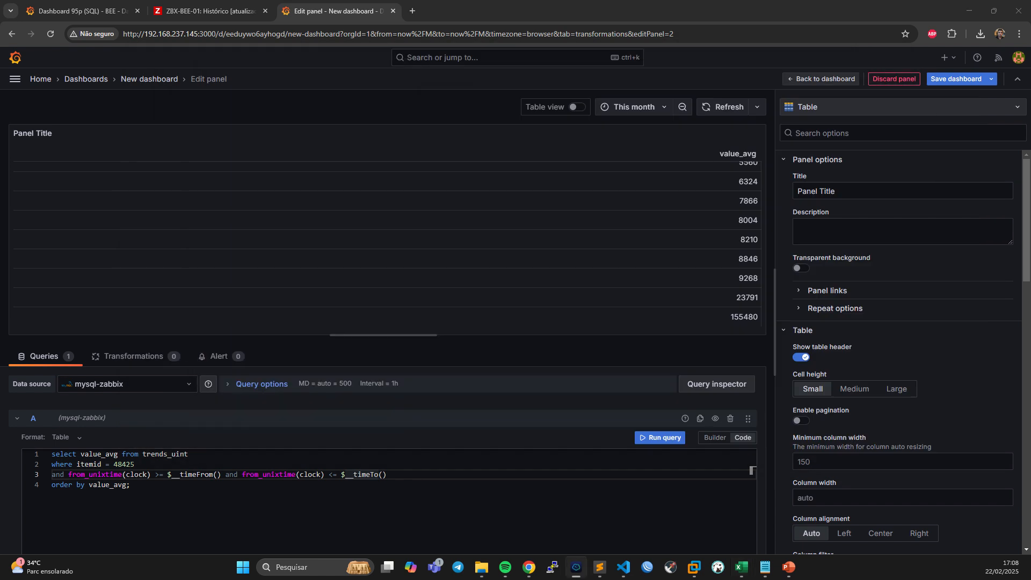
left_click_drag(1030, 112, 354, 63)
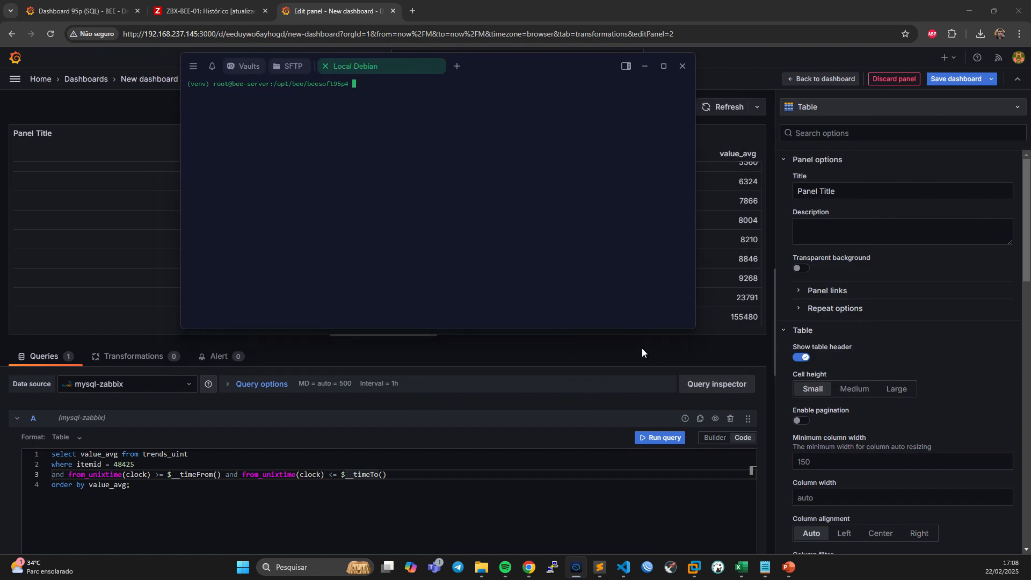
left_click_drag(695, 329, 847, 469)
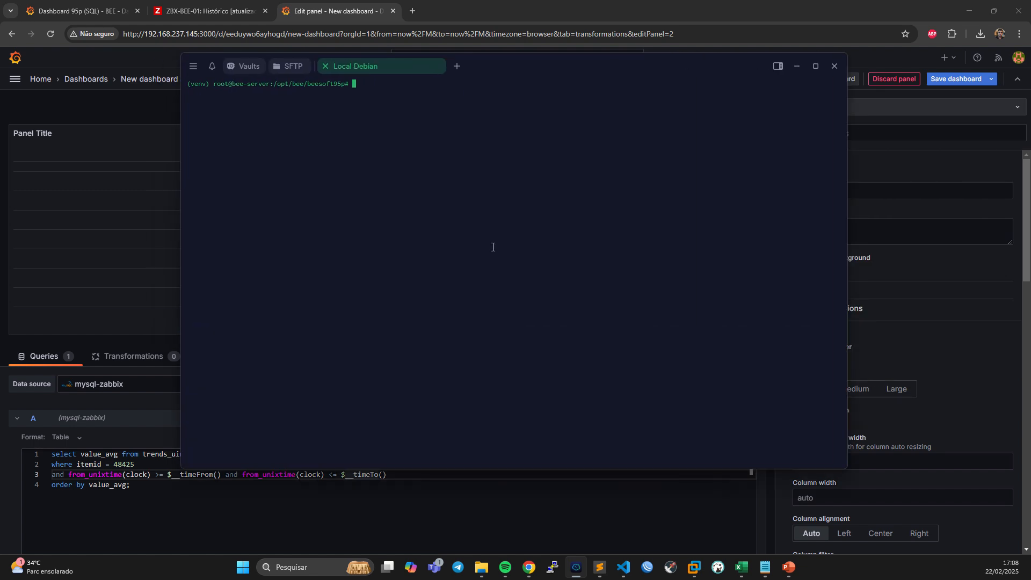
Run the script ./bee_95p.sh without an argument in the Local Debian terminal.
key("Return")
key("Return")
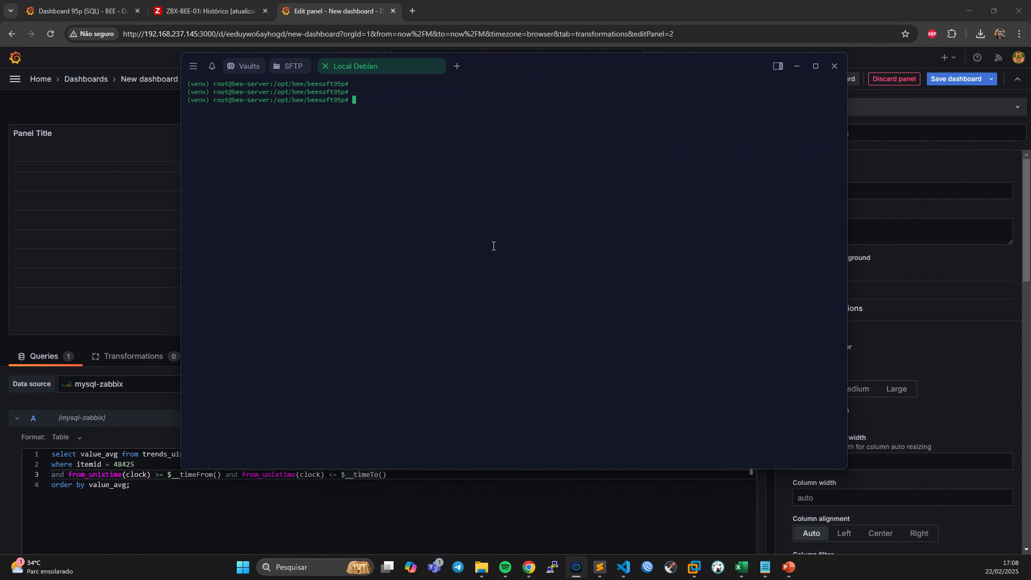
type("./bee_9")
key("Tab")
key("Return")
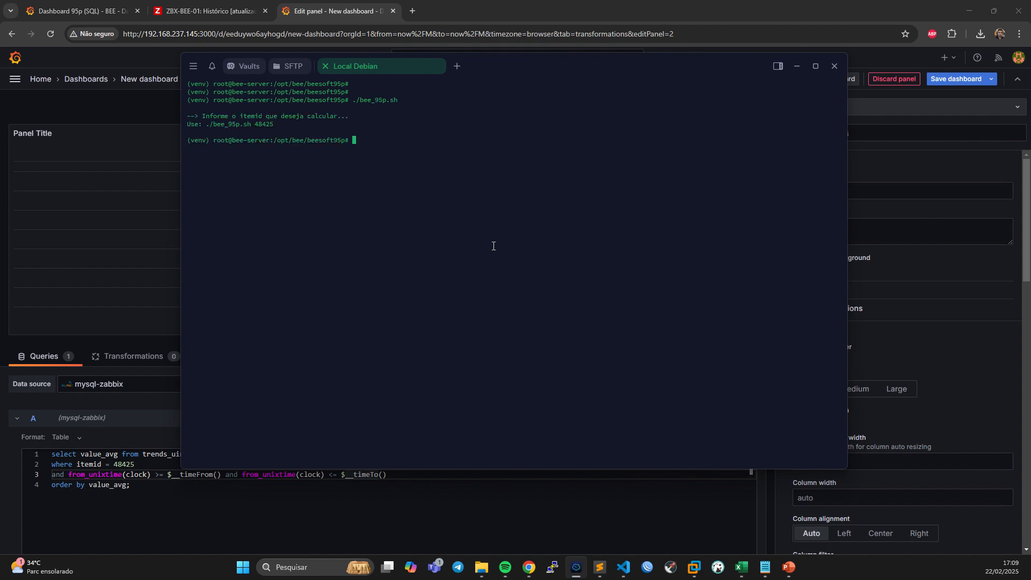
Rerun ./bee_95p.sh with item ID 48425 and examine the two values used for the interpolation.
key("Up")
double_click(261, 125)
right_click(465, 169)
key("Return")
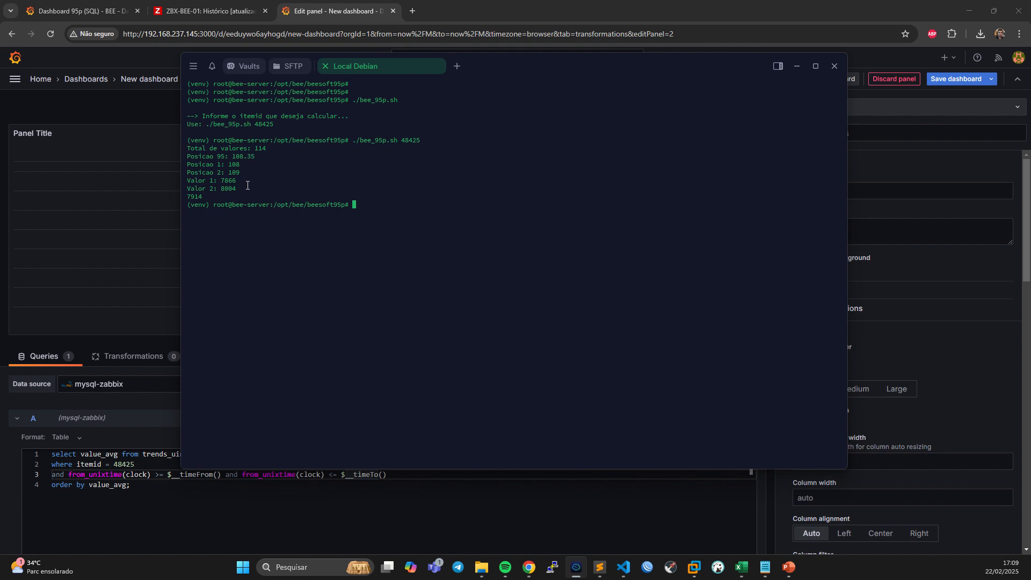
double_click(229, 189)
Open the Zabbix server host's graphs in Zabbix to check the 95th percentile on the ens33 network traffic graph.
left_click(185, 10)
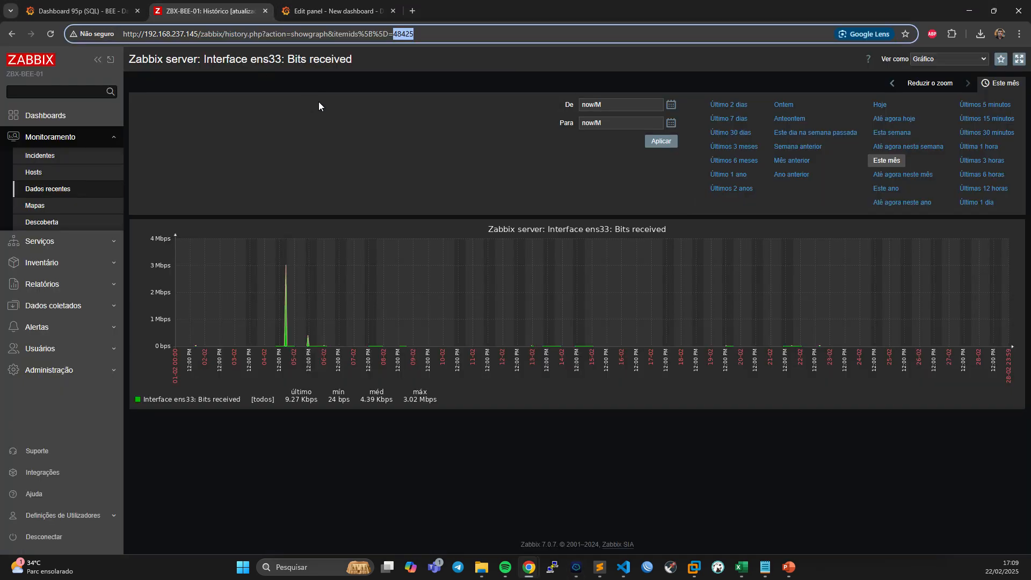
left_click(59, 172)
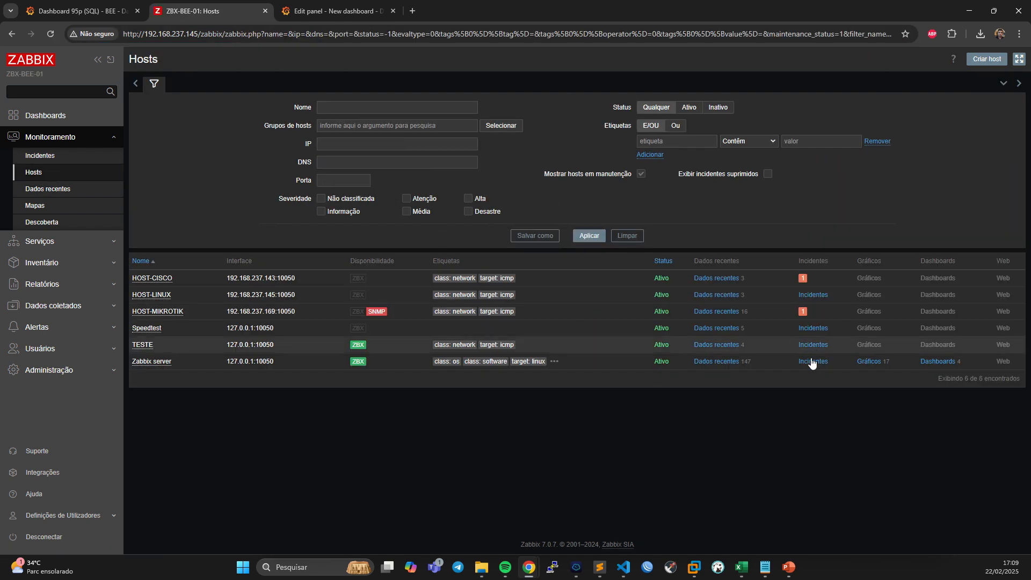
left_click(870, 362)
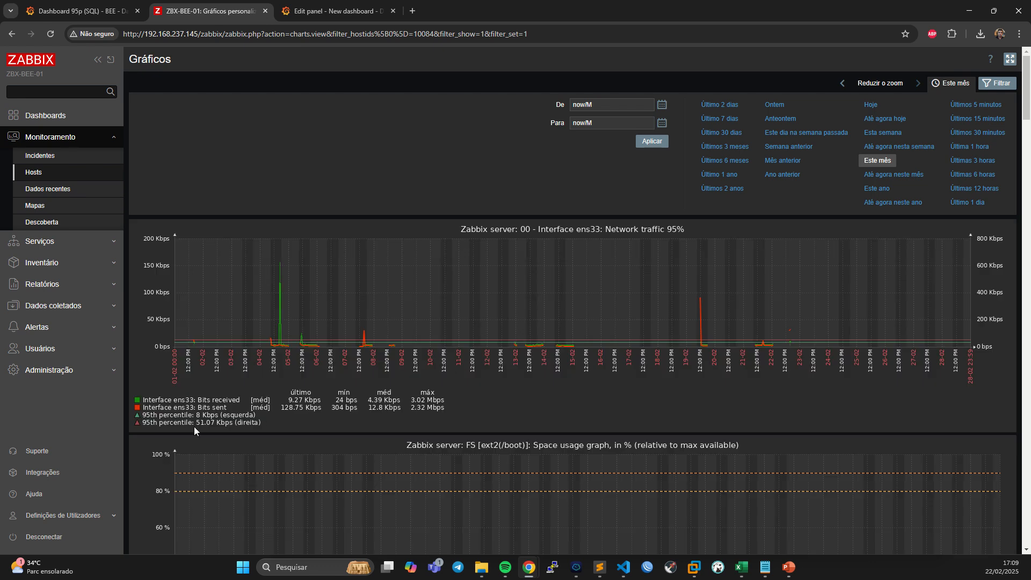
Compare the script's second value and final result in the Local Debian terminal with the Zabbix percentile, and minimize the terminal.
left_click(576, 567)
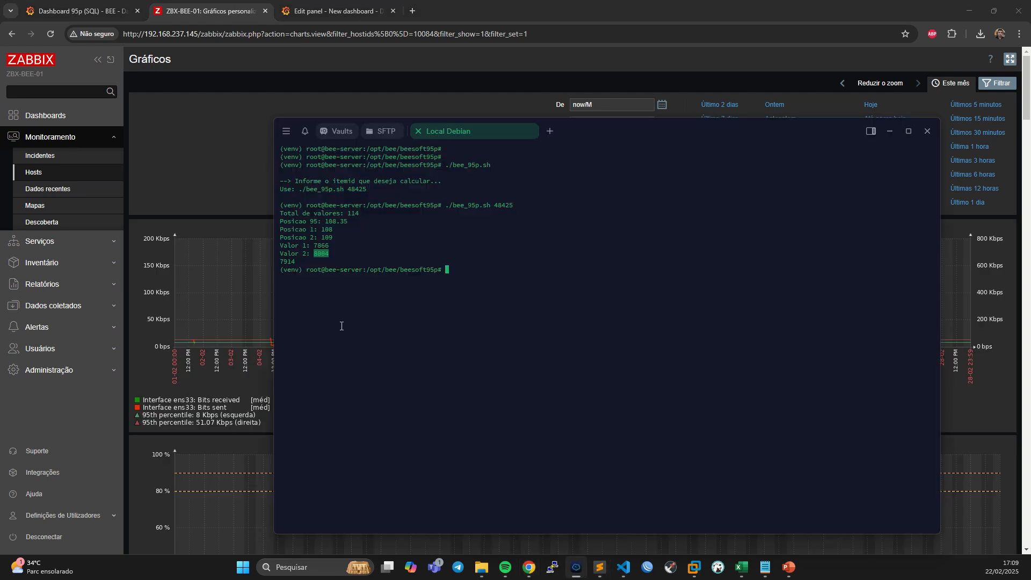
left_click_drag(302, 252, 330, 253)
double_click(285, 262)
left_click_drag(296, 254, 333, 256)
left_click_drag(604, 127, 559, 83)
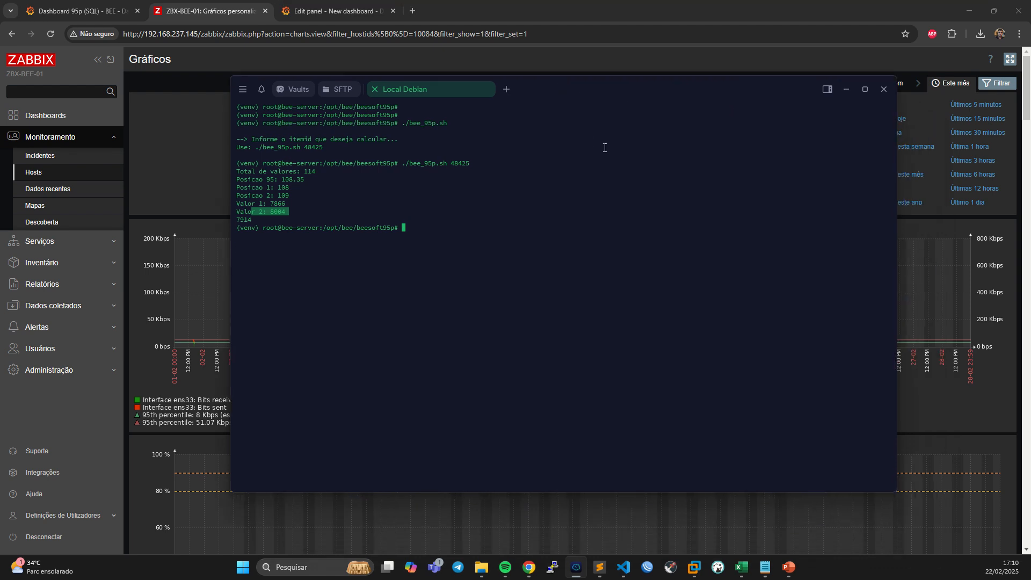
left_click(487, 214)
left_click(847, 89)
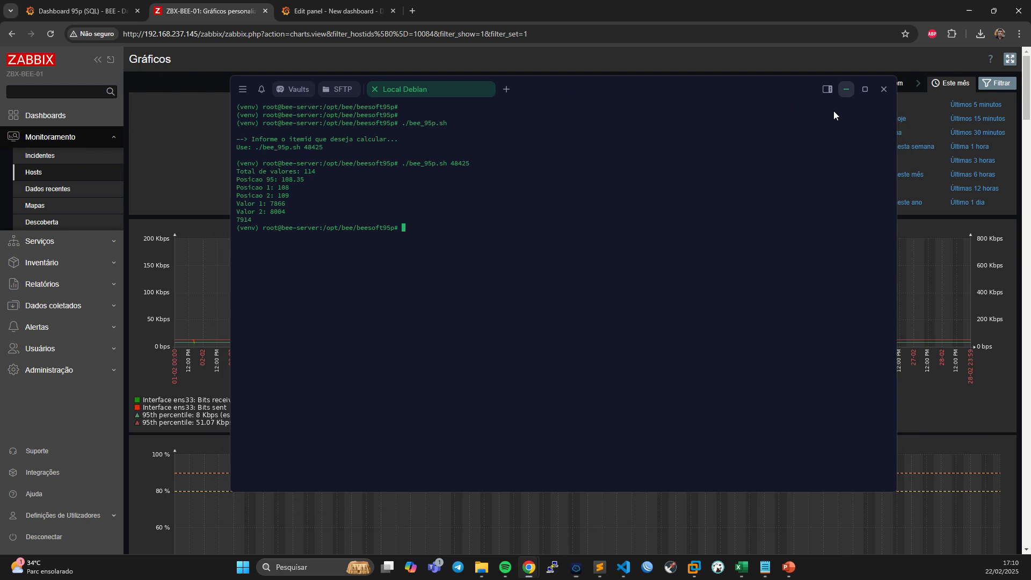
Switch to the Grafana Dashboard 95p (SQL) and display its percentile analysis and traffic history in full screen.
left_click(81, 11)
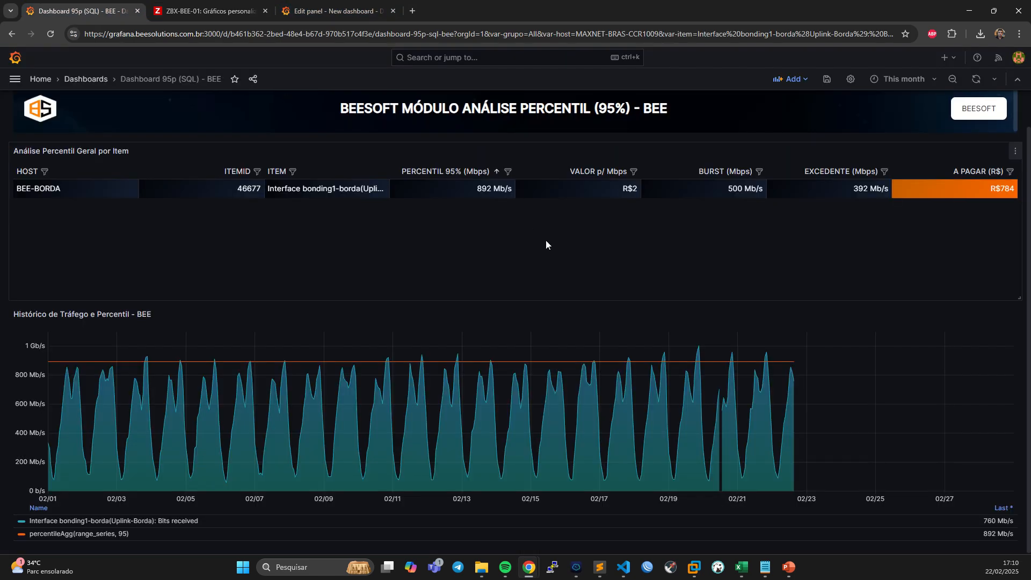
key("F11")
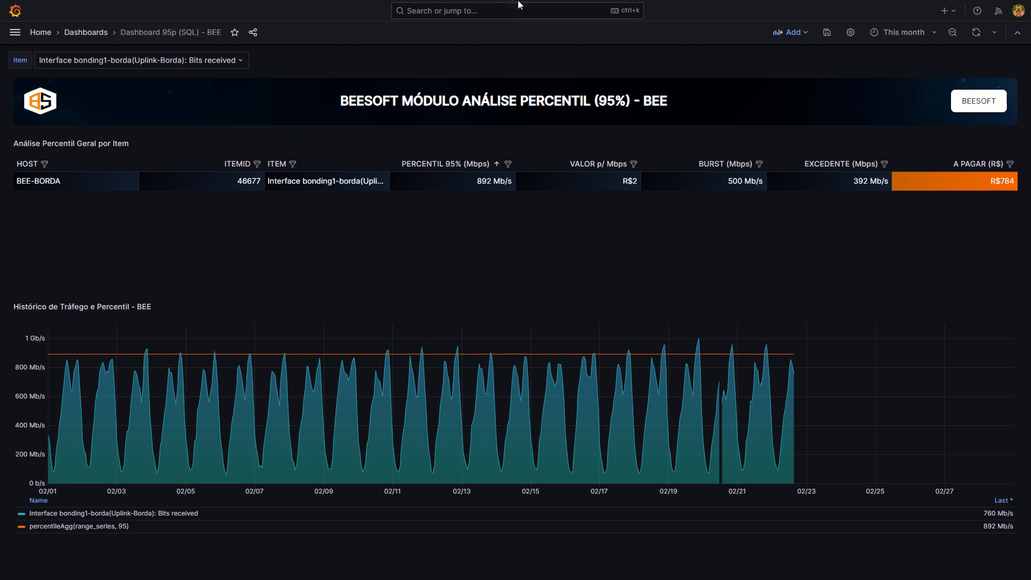
mouse_move(518, 0)
left_click(515, 37)
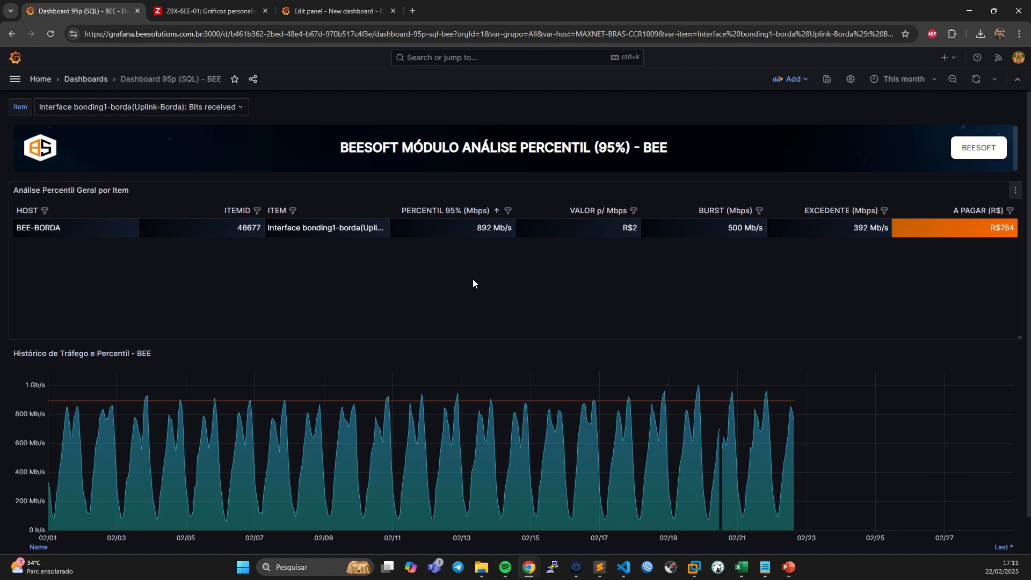
key("F11")
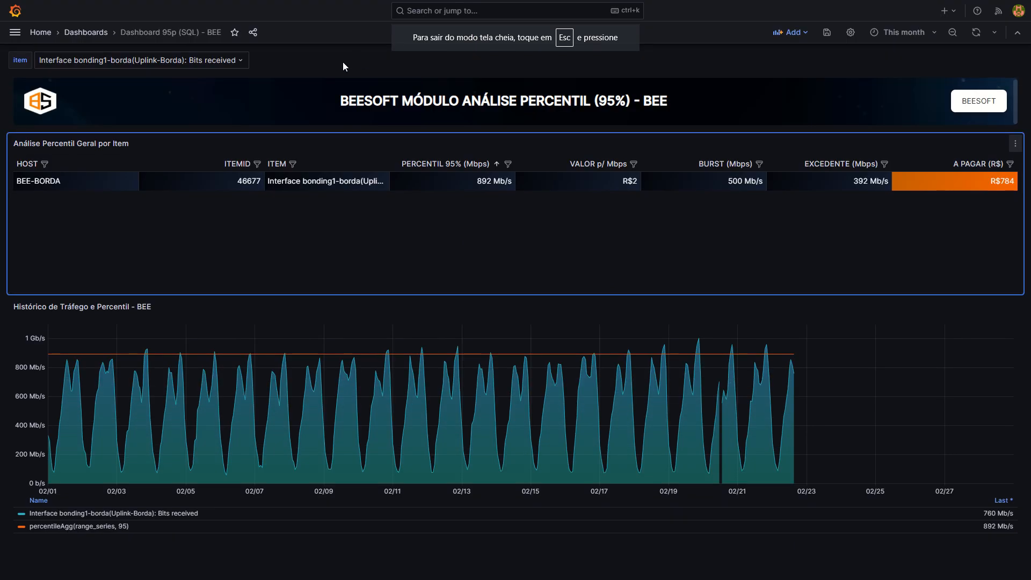